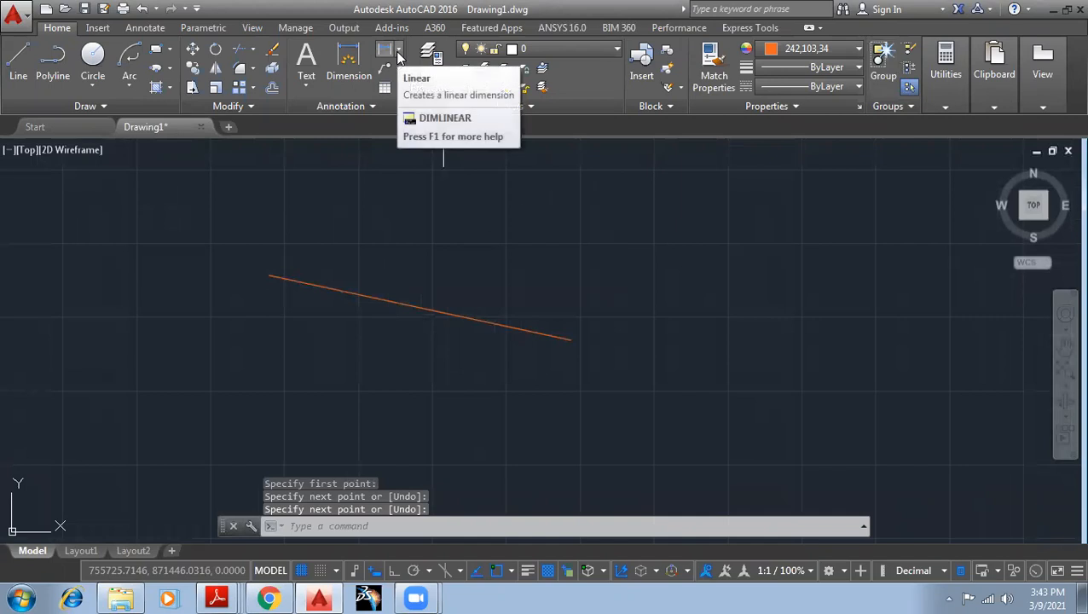
click(397, 53)
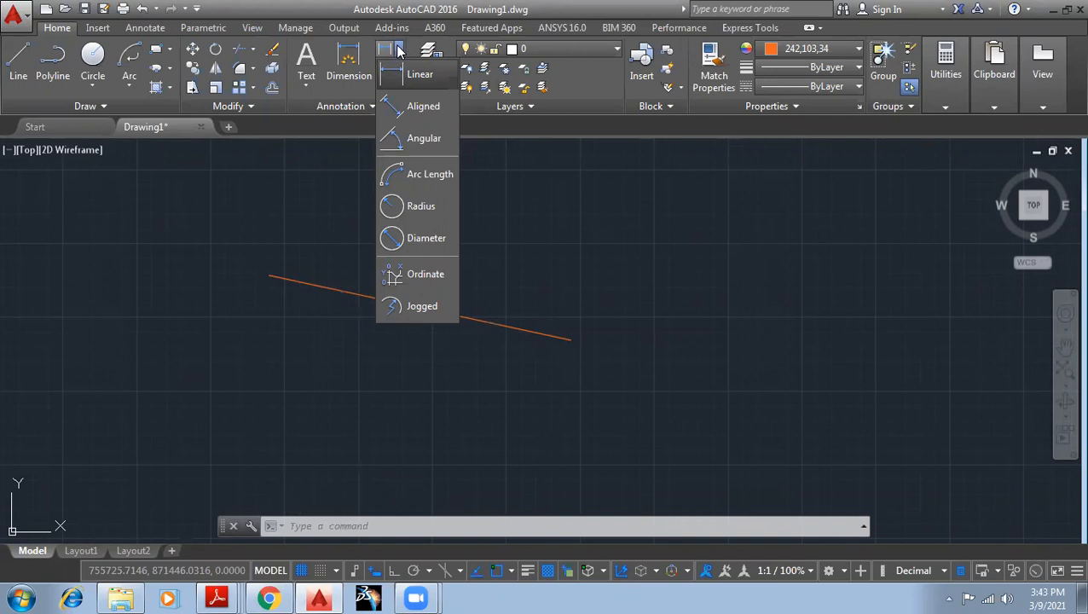
click(353, 68)
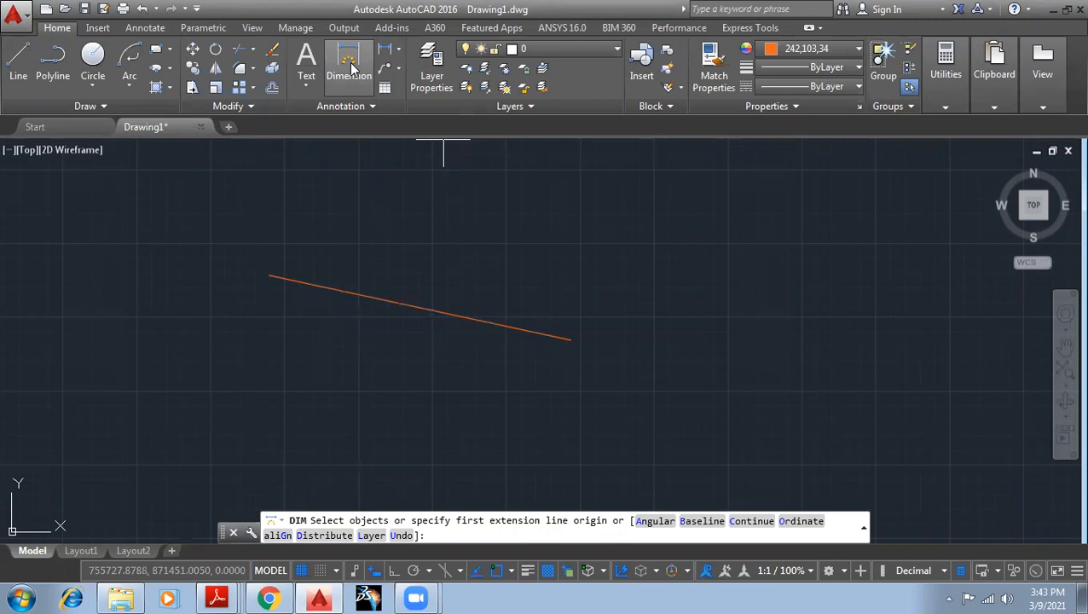
click(268, 274)
click(572, 339)
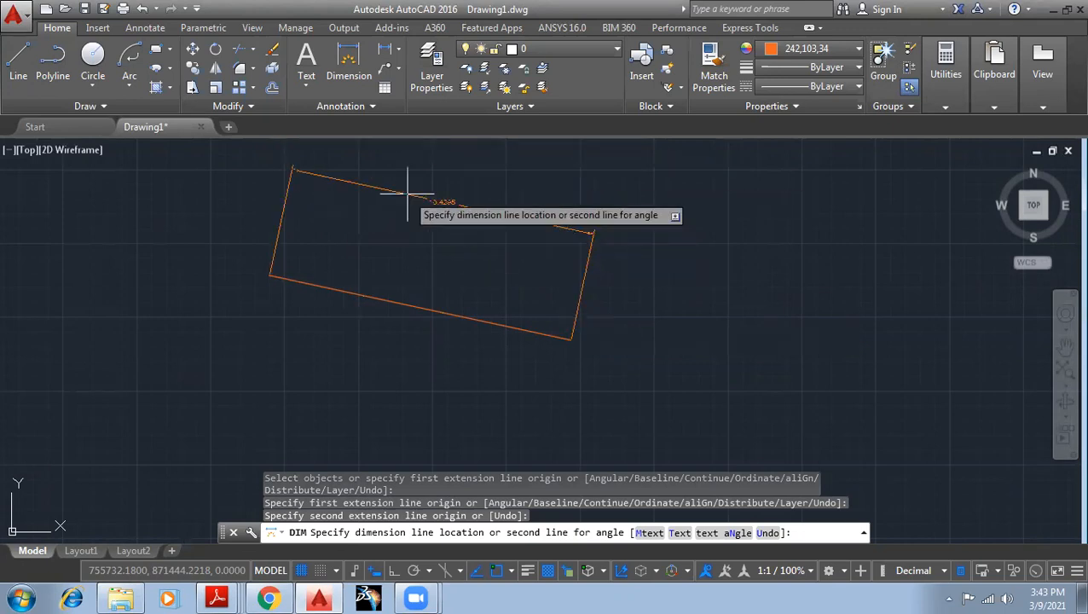
key(Escape)
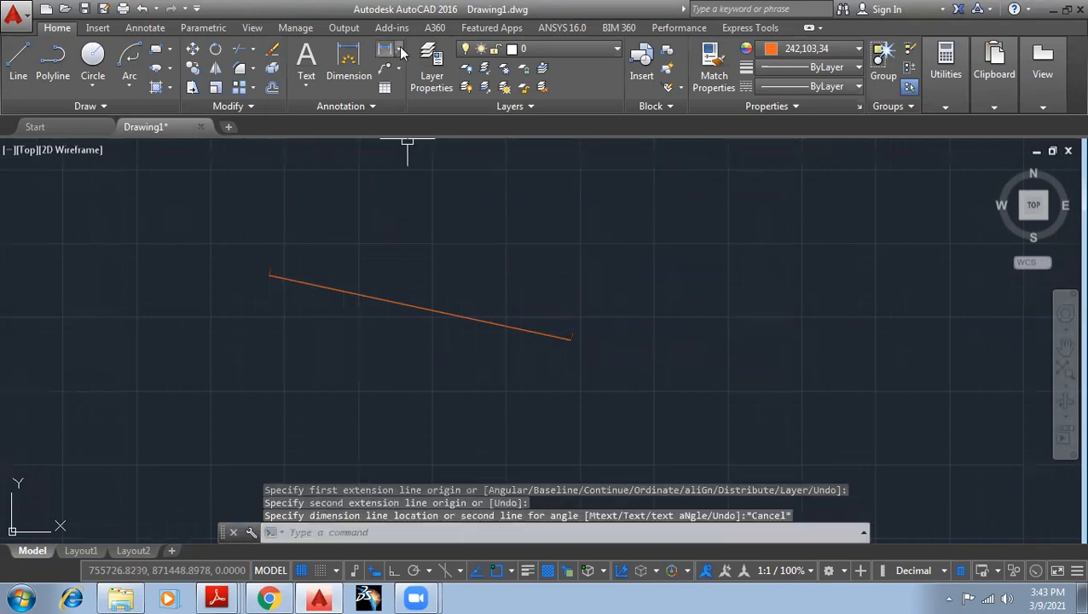
click(399, 50)
click(423, 76)
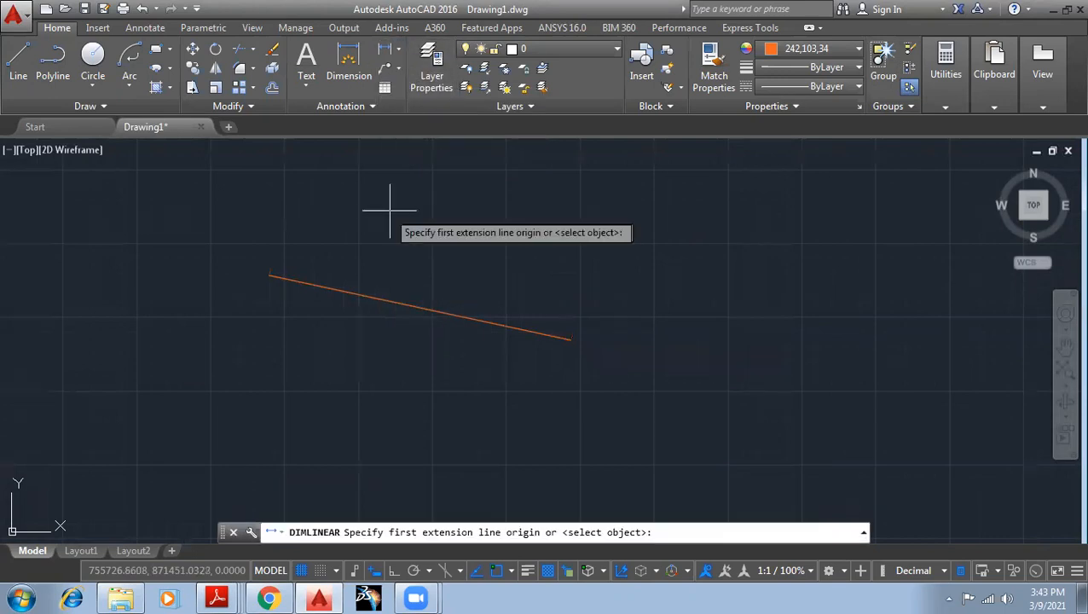
click(269, 276)
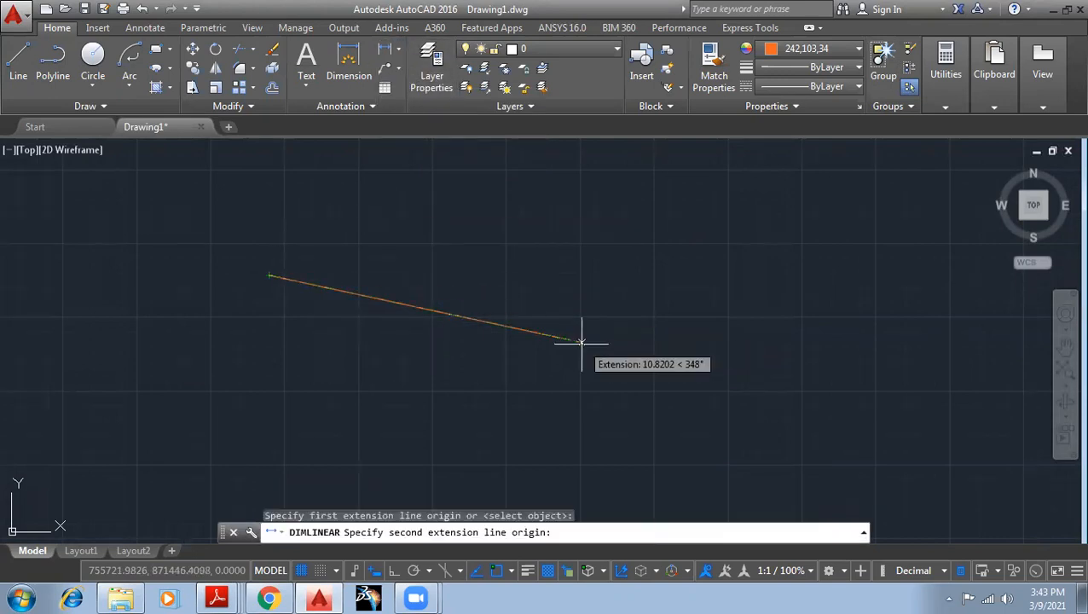
click(571, 341)
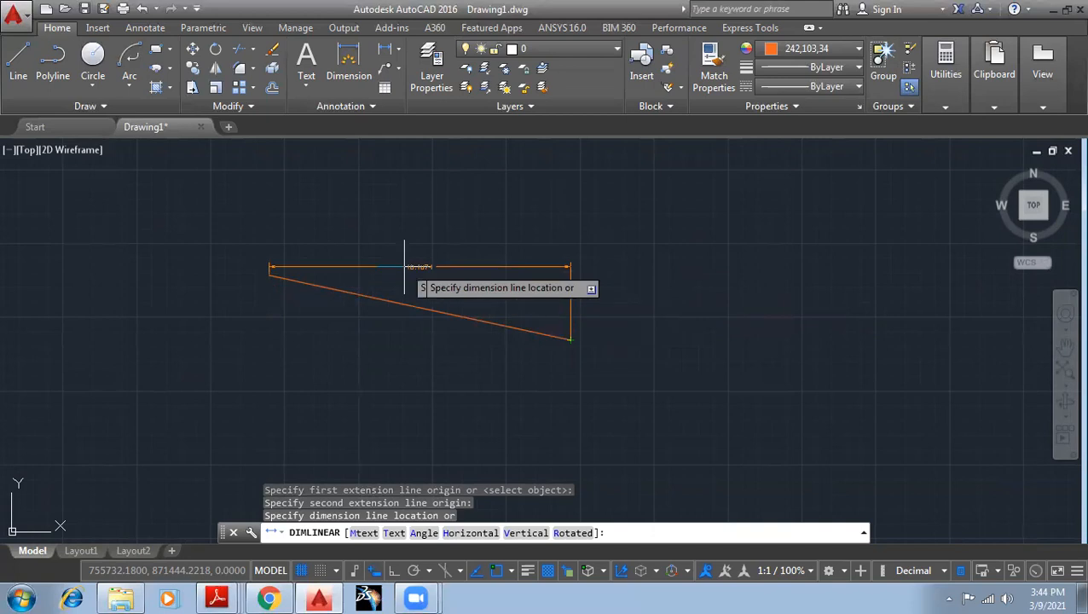
key(Escape)
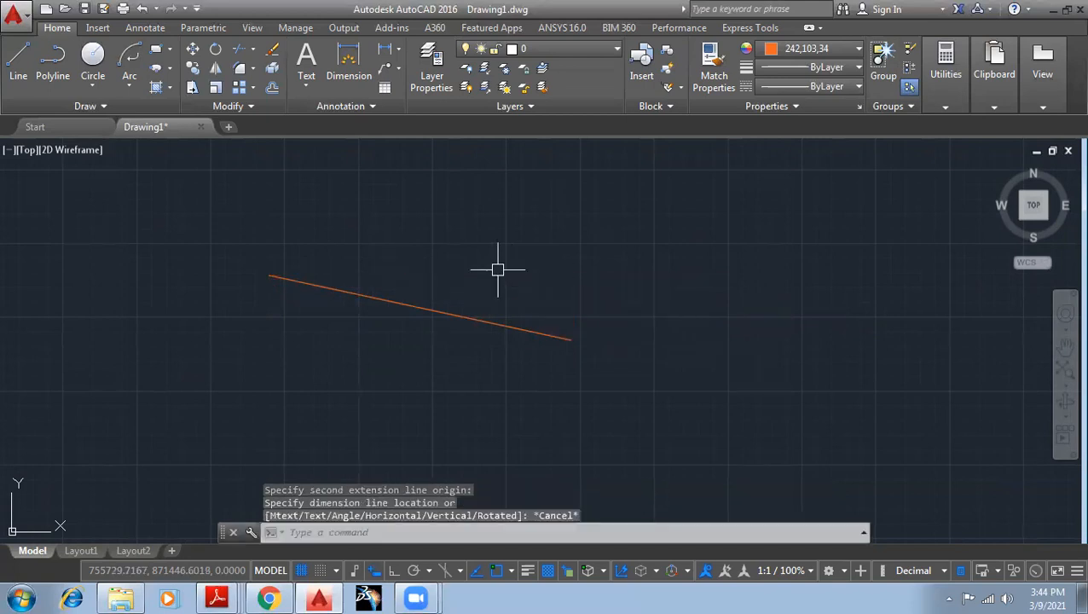
Step: Add an aligned dimension between the slanted line's two endpoints, placing the dimension line parallel above it
click(398, 50)
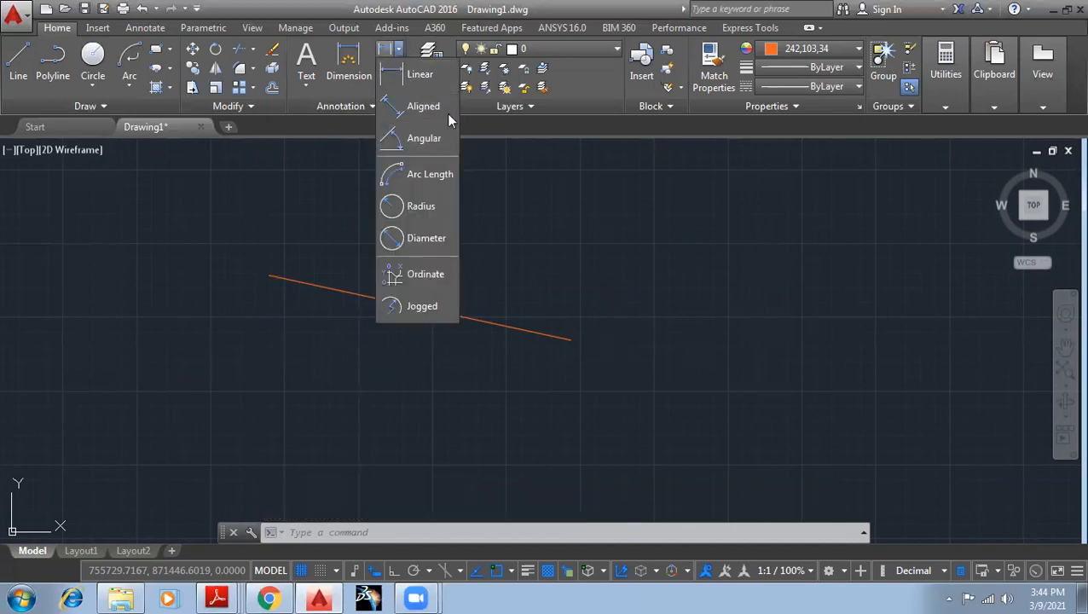
click(424, 106)
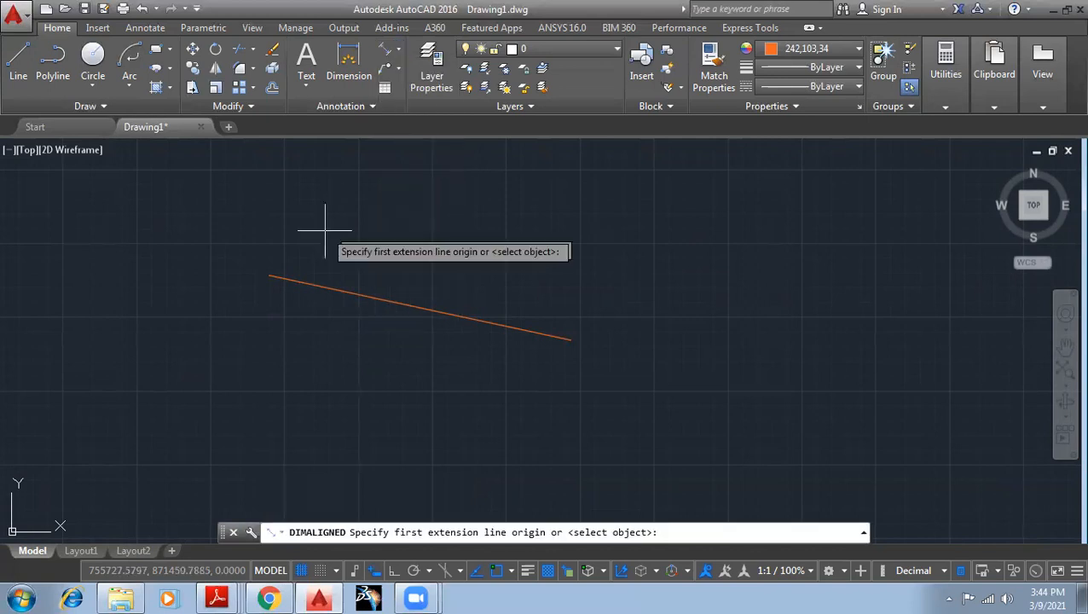
click(269, 276)
click(572, 340)
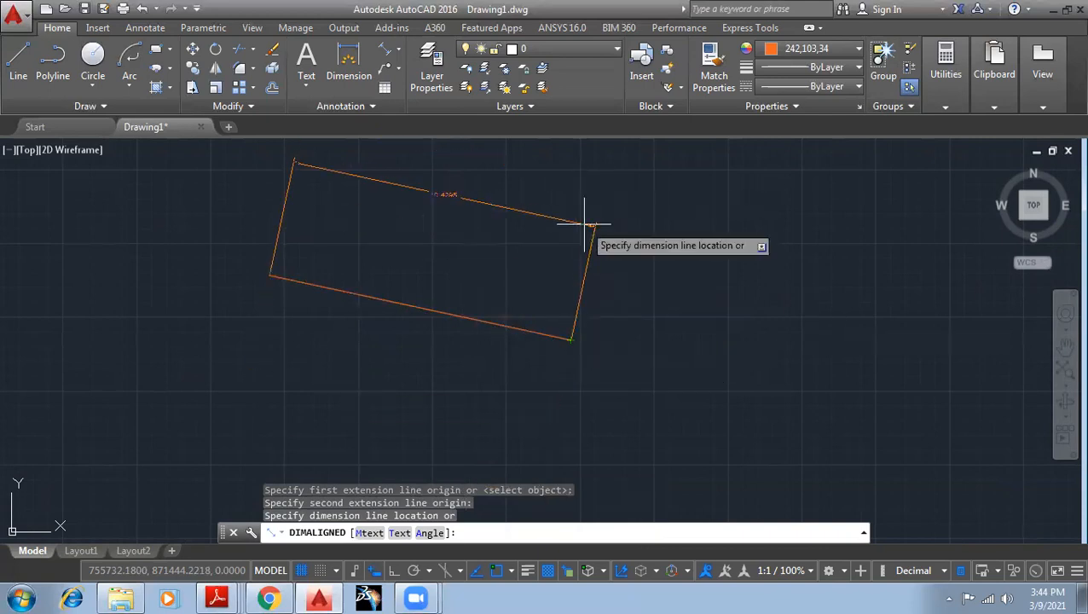
click(492, 286)
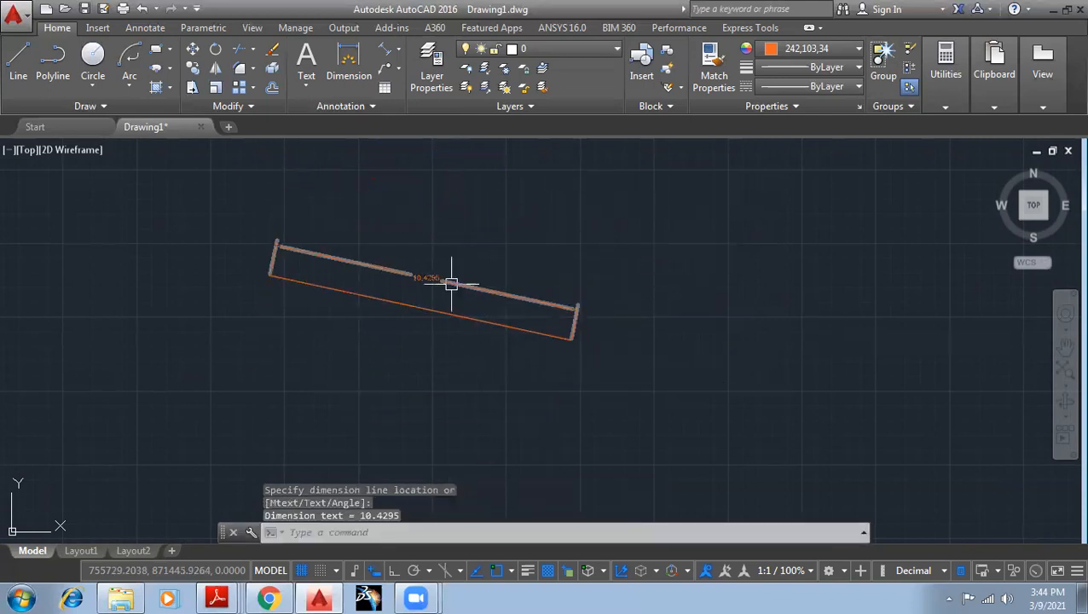
Step: Shorten the slanted line to about 6.24 units by stretching its lower endpoint, and stretch it back out to about 10.81 units
scroll(415, 282, up, 4)
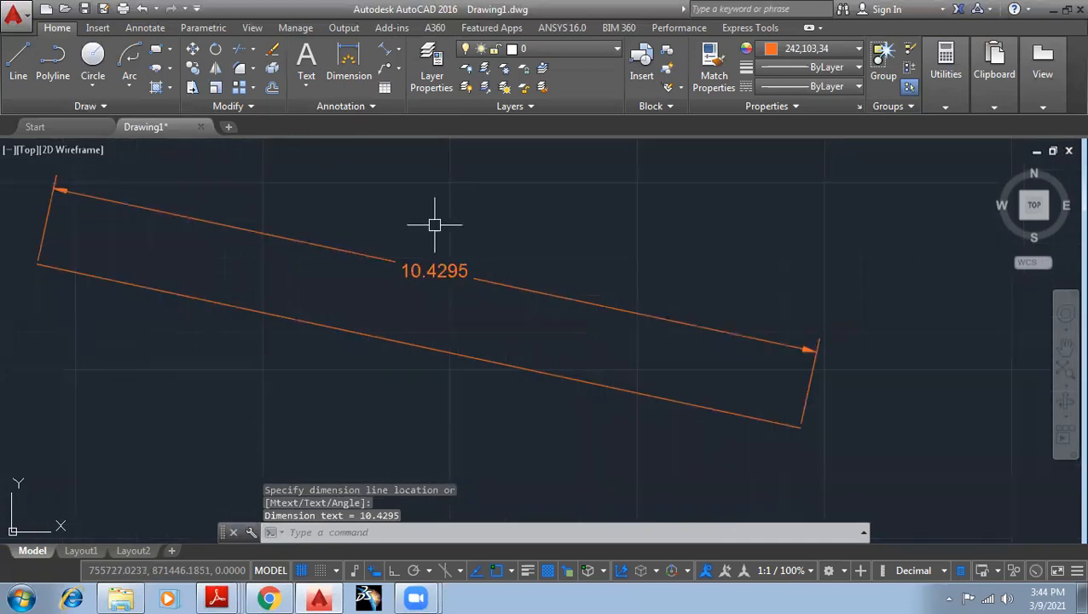
middle_drag(400, 214, 461, 221)
scroll(615, 246, down, 4)
scroll(629, 274, up, 2)
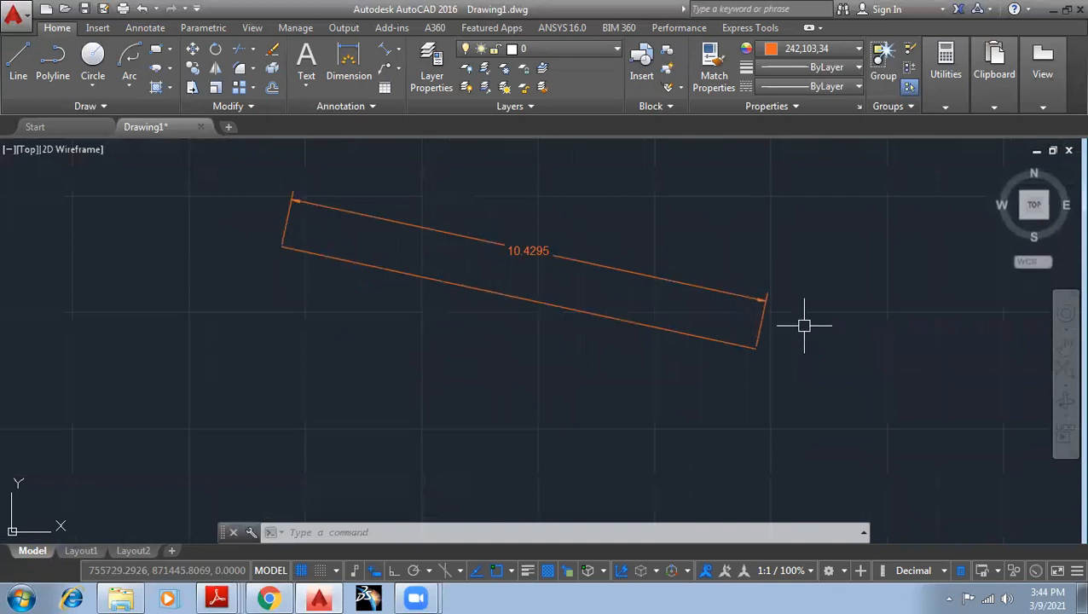
middle_drag(607, 221, 611, 256)
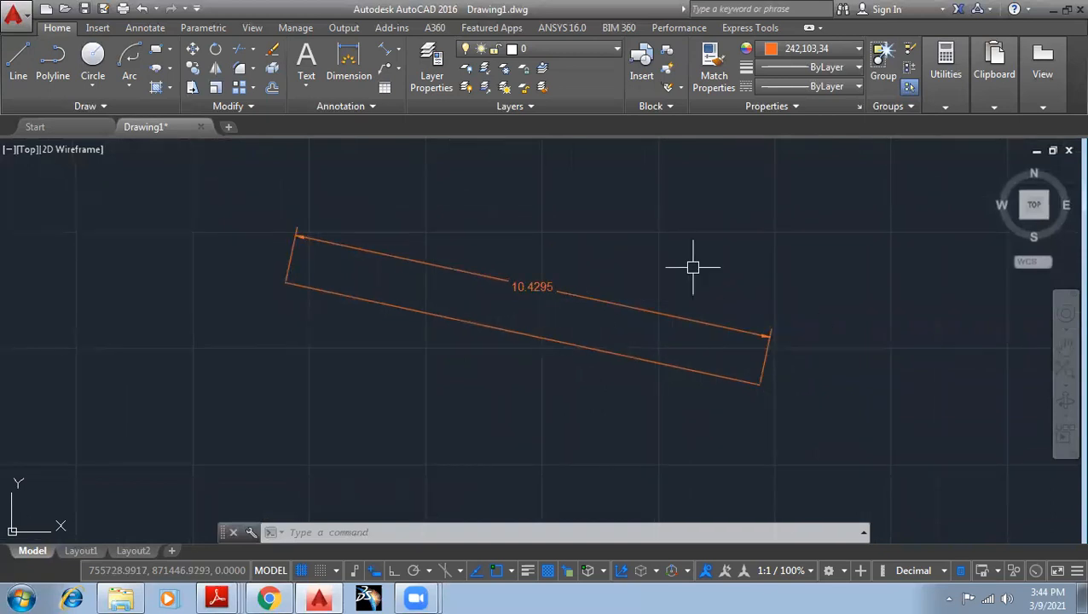
click(724, 374)
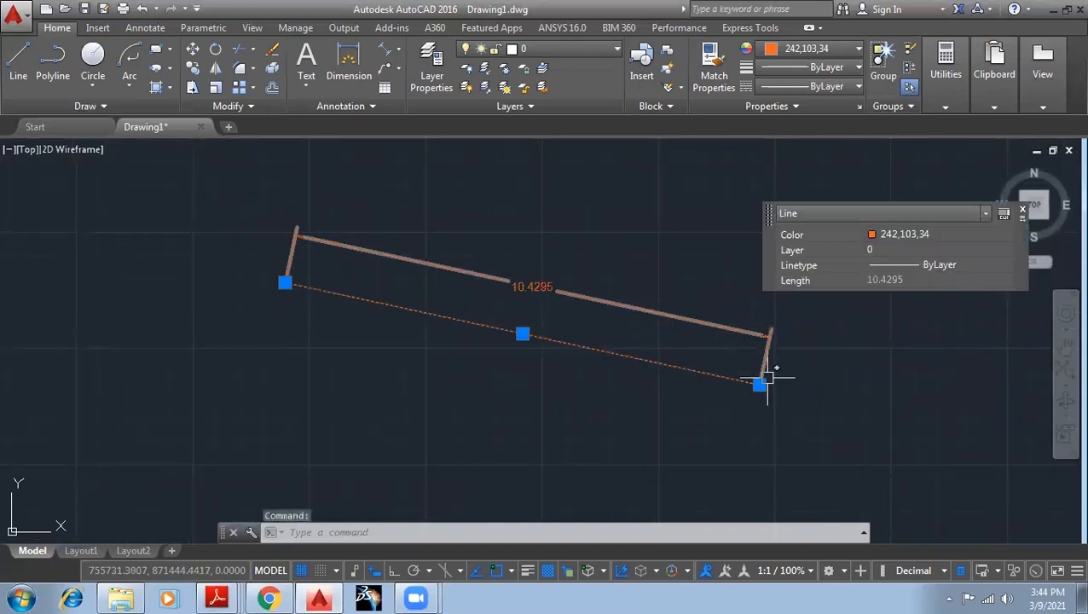
click(759, 384)
click(569, 343)
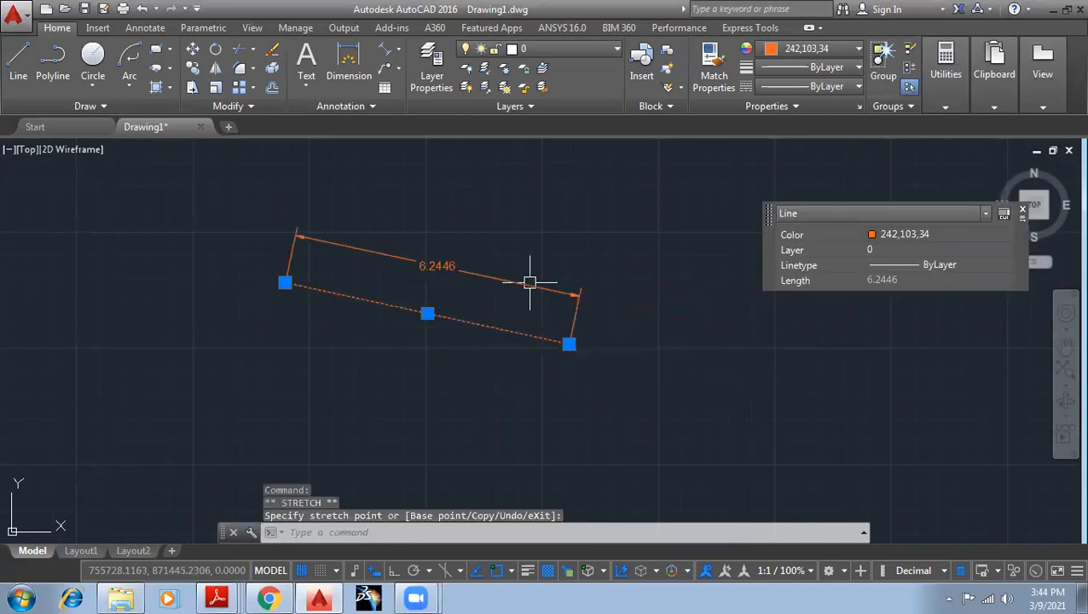
click(569, 343)
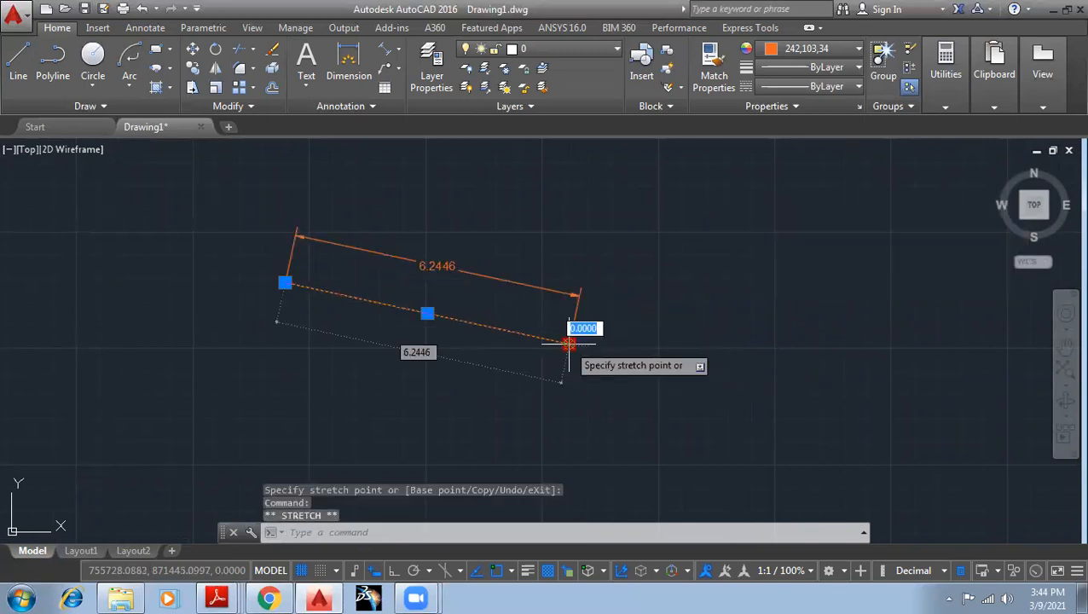
click(775, 397)
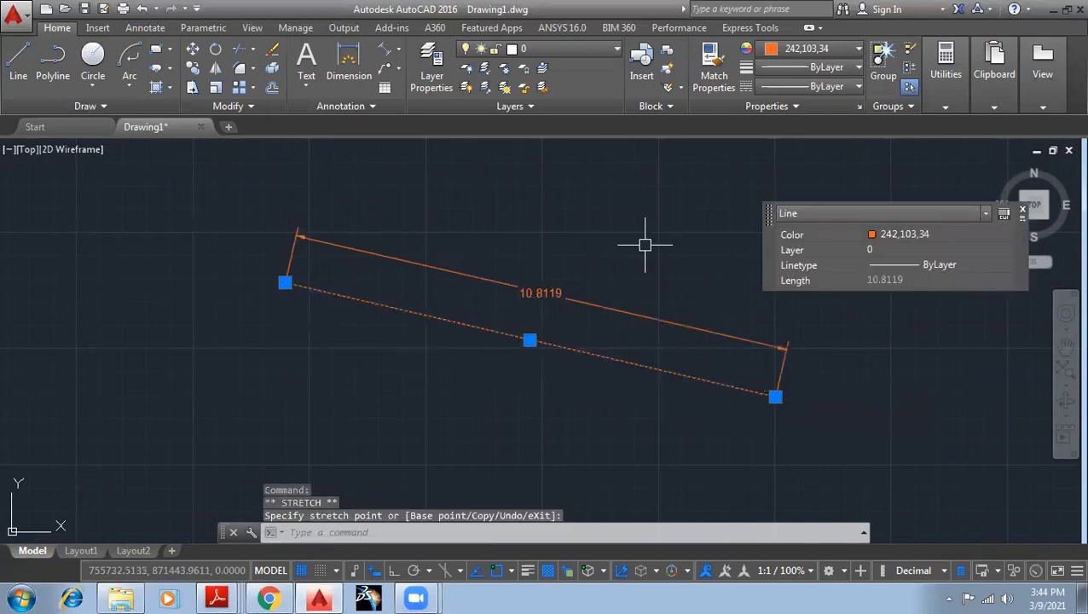
key(Escape)
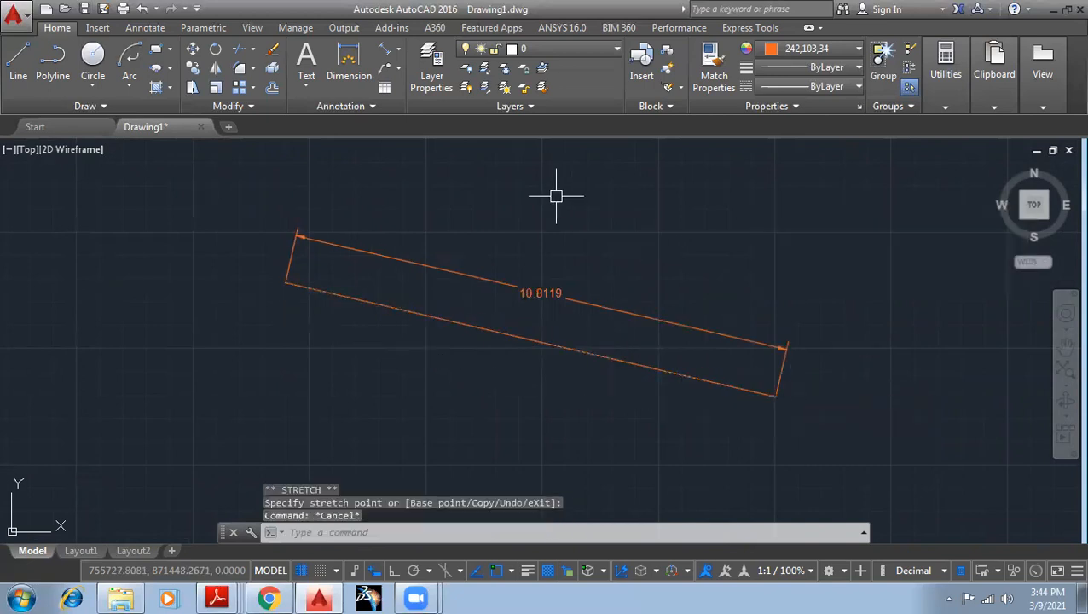
Step: Erase the slanted line together with its aligned dimension
scroll(597, 226, down, 2)
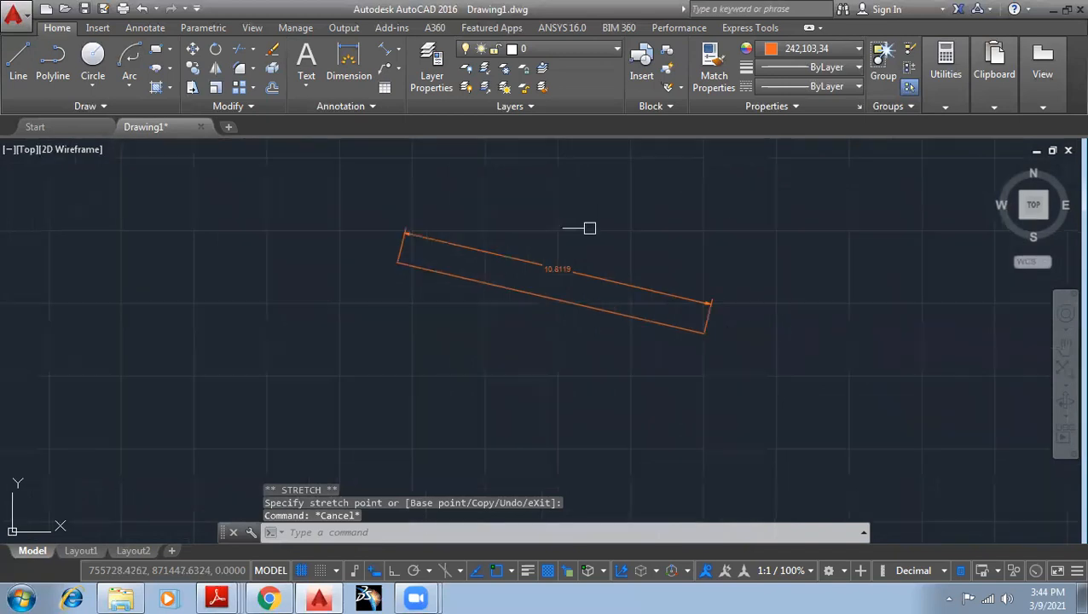
click(763, 331)
click(381, 182)
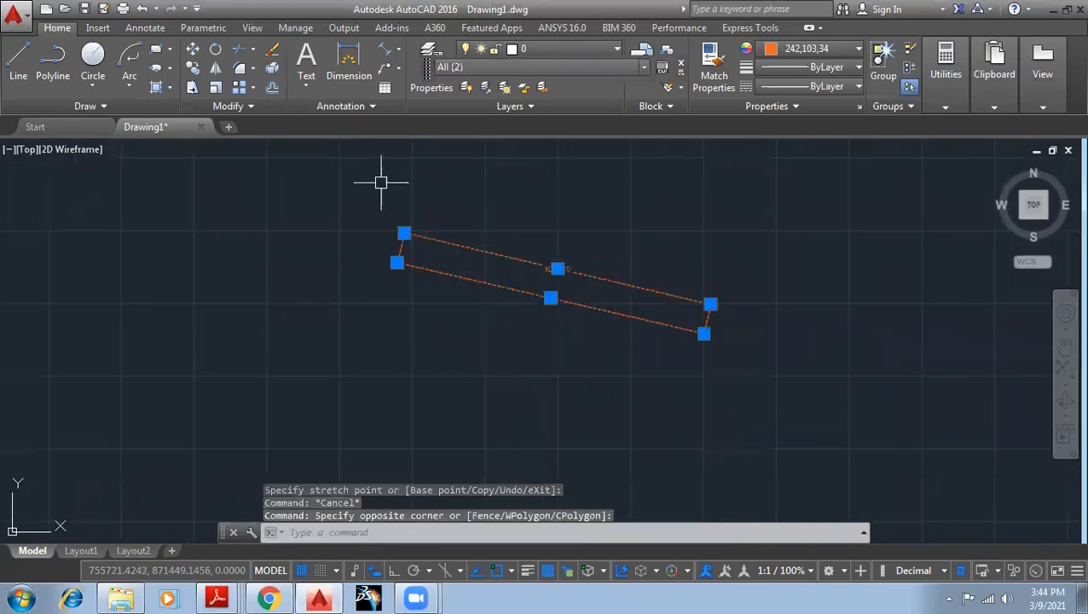
key(Delete)
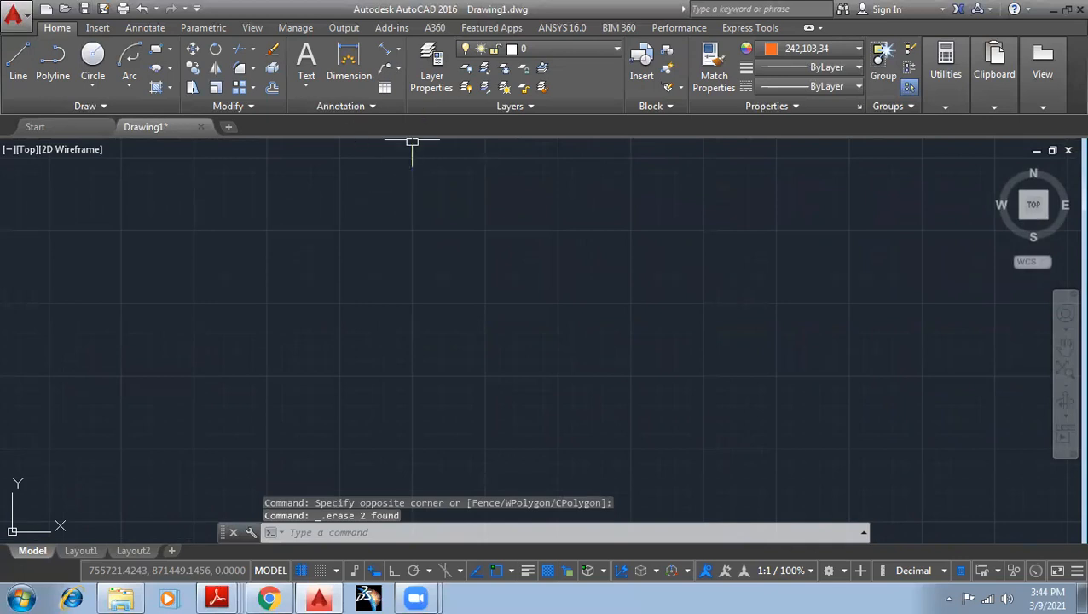
Step: Draw a single, nearly horizontal line about 16 units long across the middle of the empty drawing
click(18, 61)
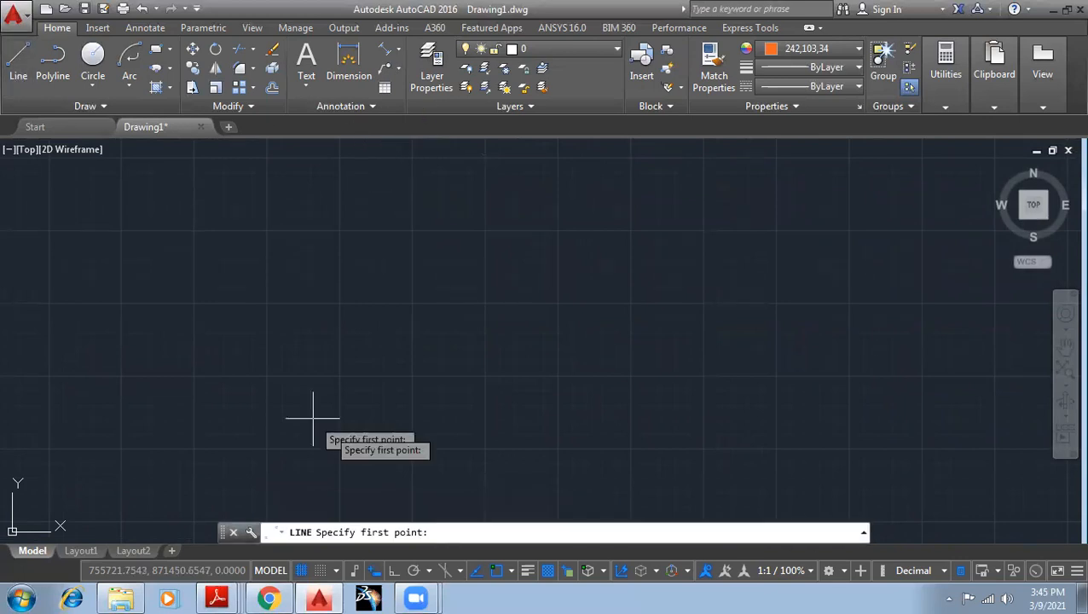
click(305, 323)
click(774, 316)
right_click(773, 315)
click(825, 323)
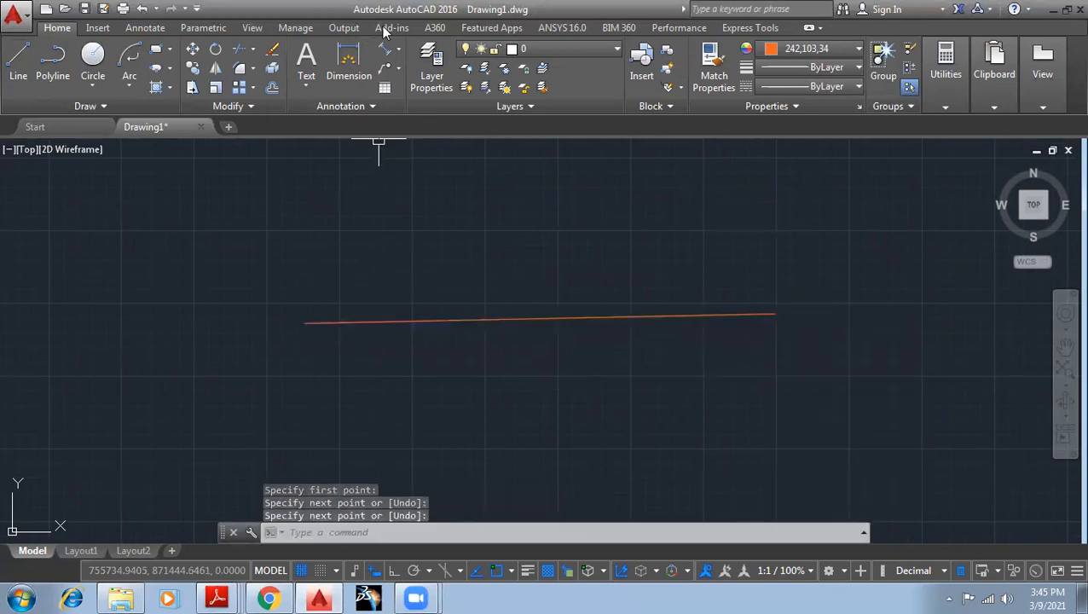
Step: Add a linear dimension between the endpoints of the nearly horizontal line, with the dimension line above it
click(397, 53)
click(403, 77)
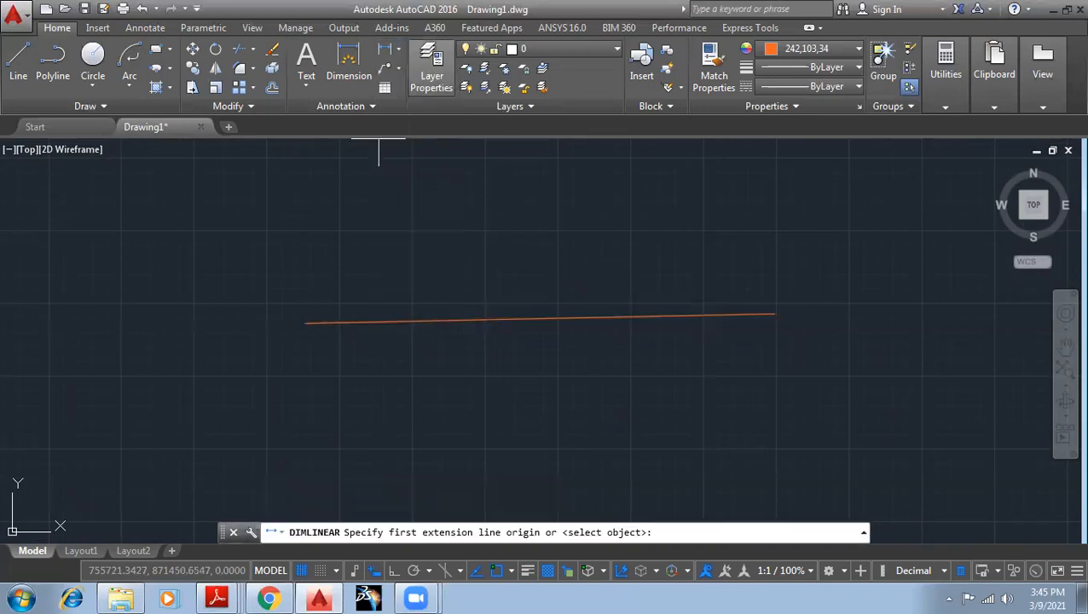
click(305, 323)
click(773, 313)
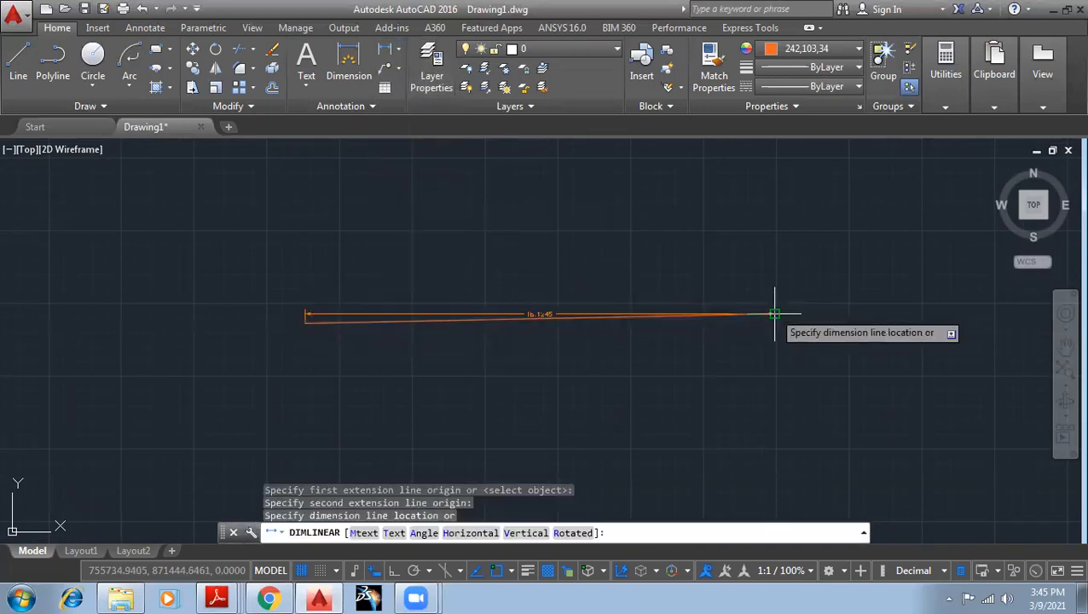
click(662, 255)
Step: Erase the linear dimension above the line, keeping the line itself
scroll(669, 213, up, 2)
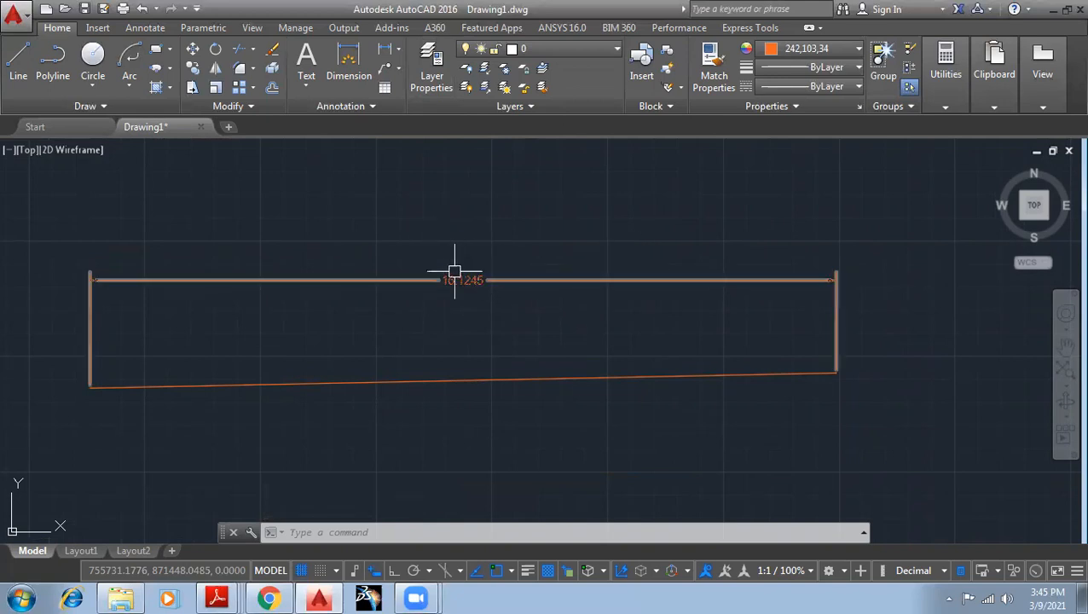
scroll(648, 285, down, 2)
middle_drag(617, 296, 622, 328)
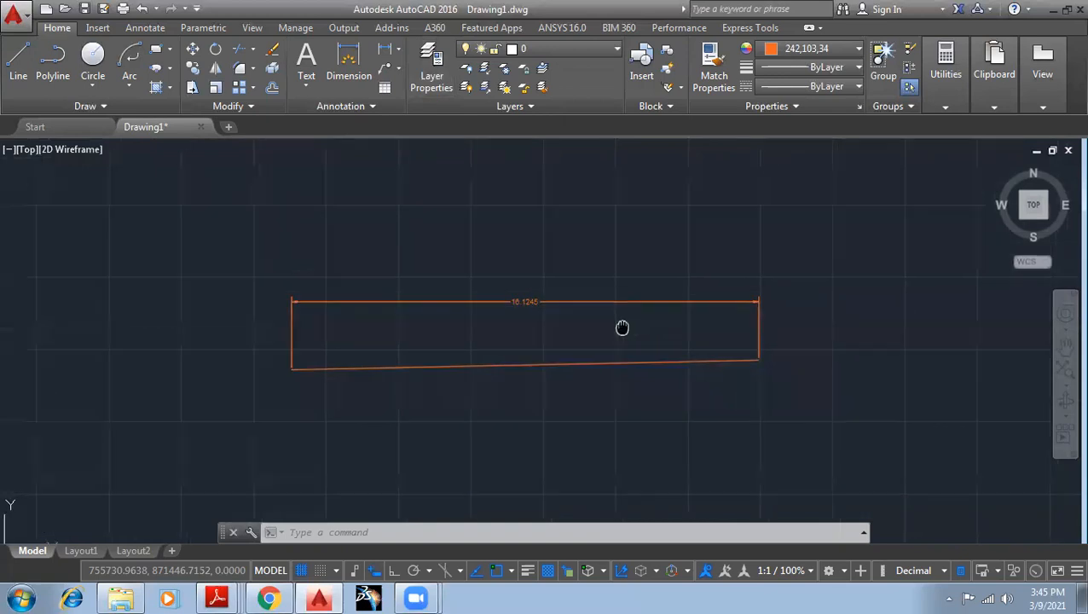
click(852, 343)
click(239, 221)
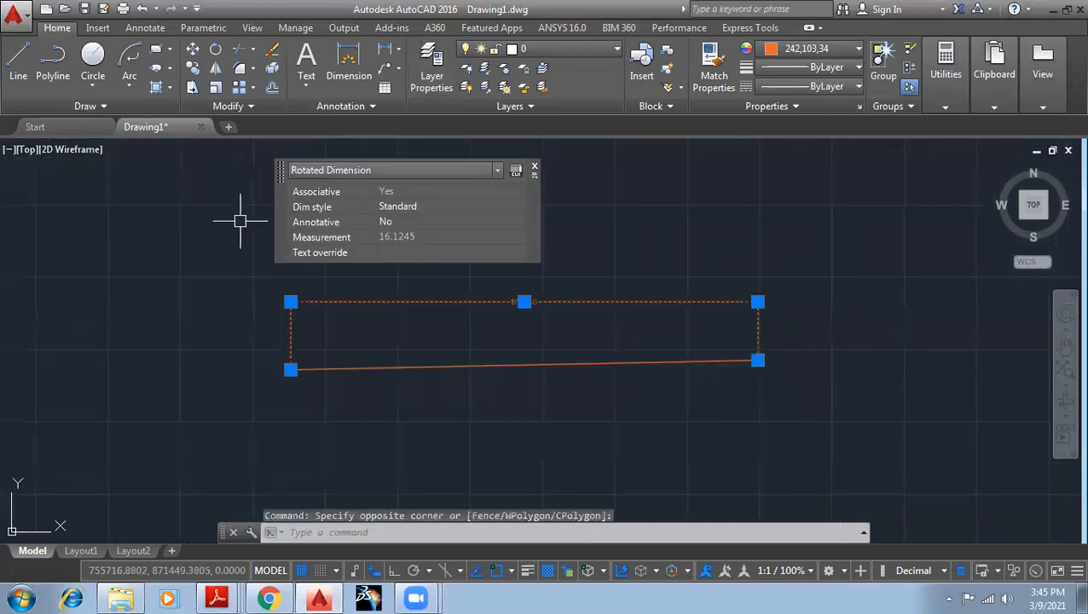
key(Delete)
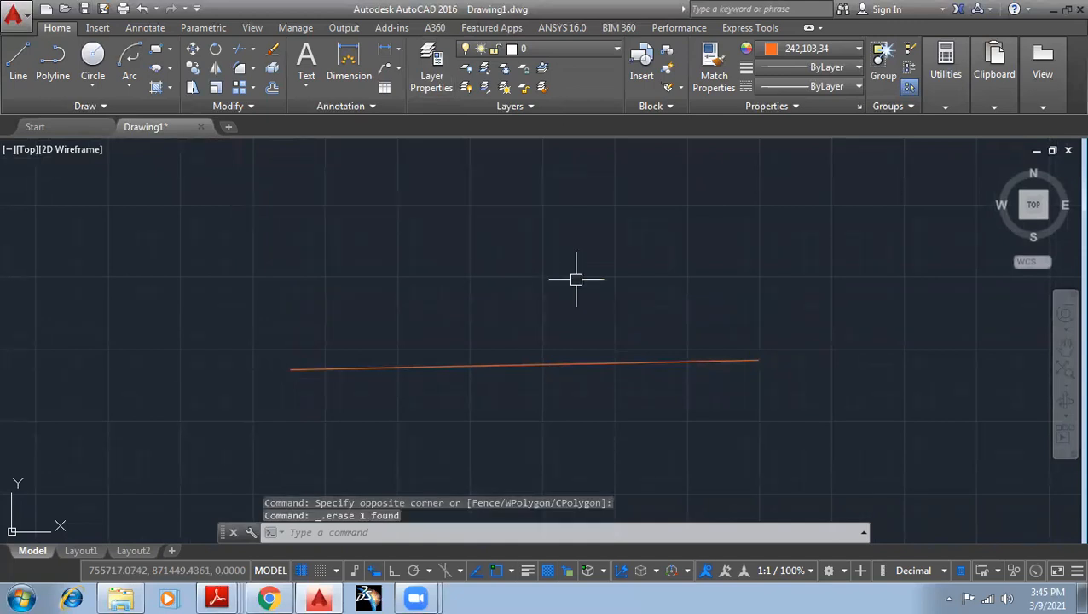
Step: Open the Dimension Style Manager with the DIMSTYLE command and move its dialog clear of the line
text(D)
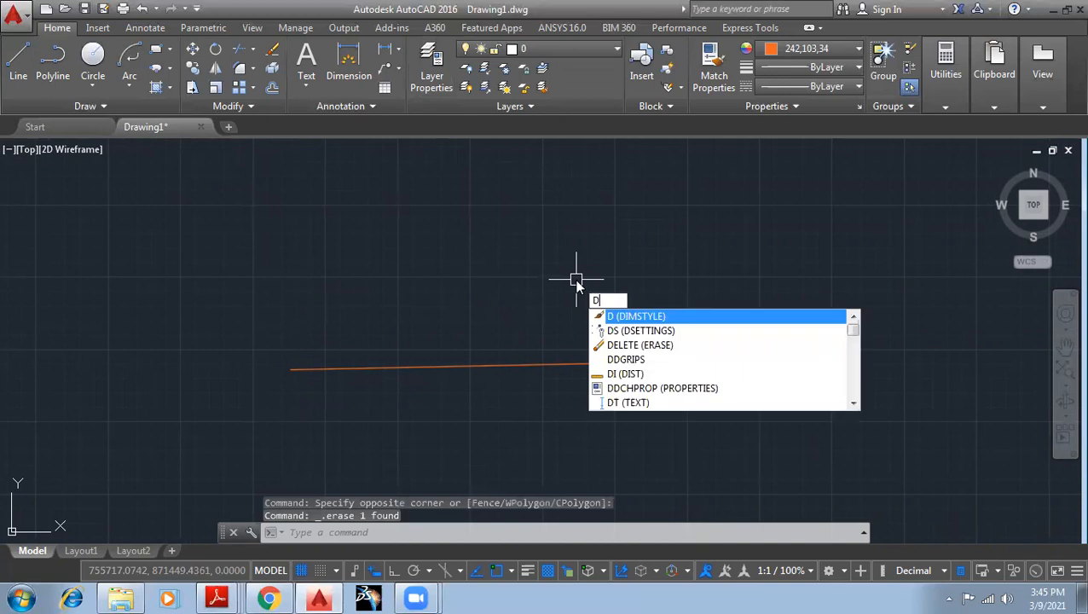
click(661, 317)
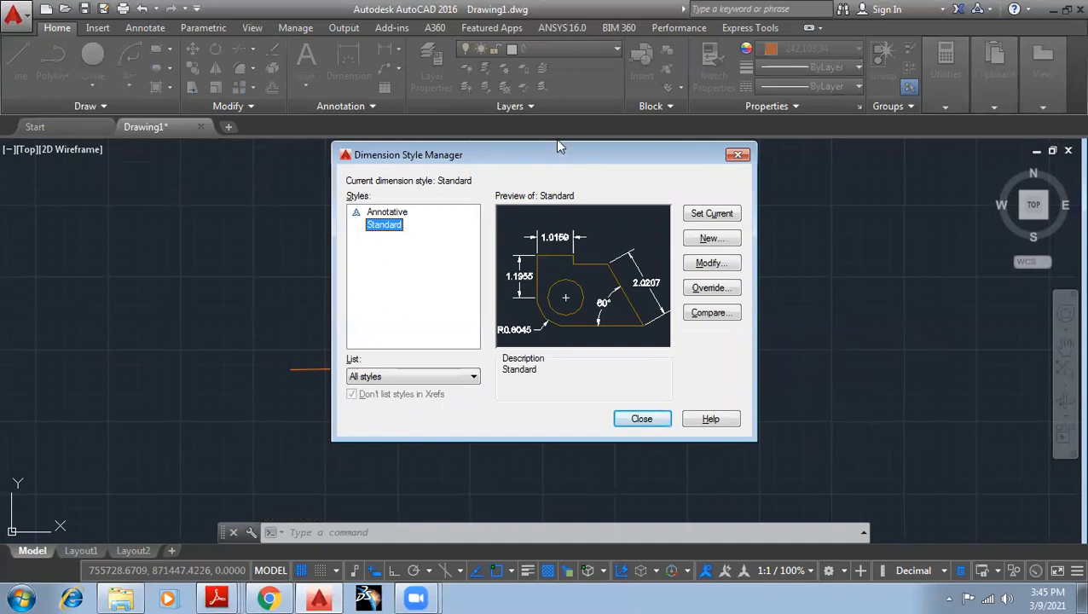
drag(555, 152, 559, 130)
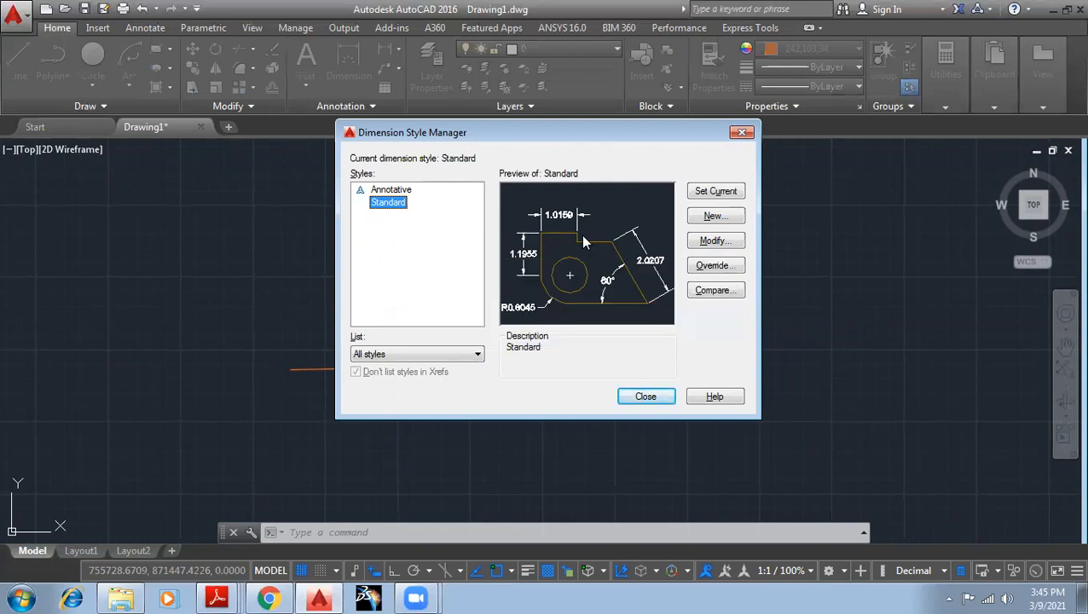
drag(606, 135, 783, 71)
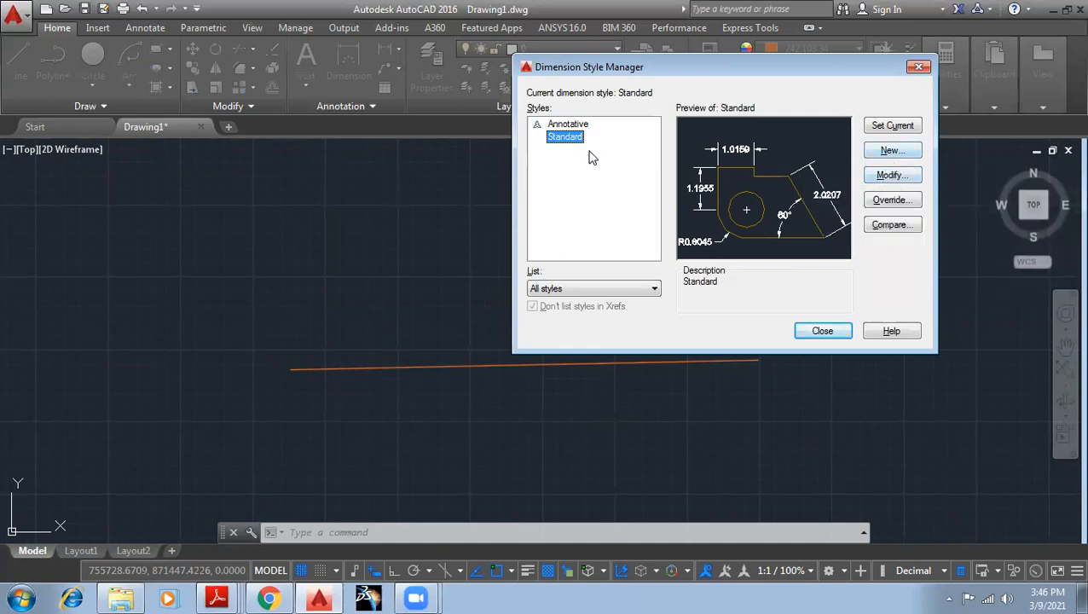
Step: Create a new dimension style named xyz based on Standard for all dimensions and move its settings dialog off the manager's preview
click(889, 152)
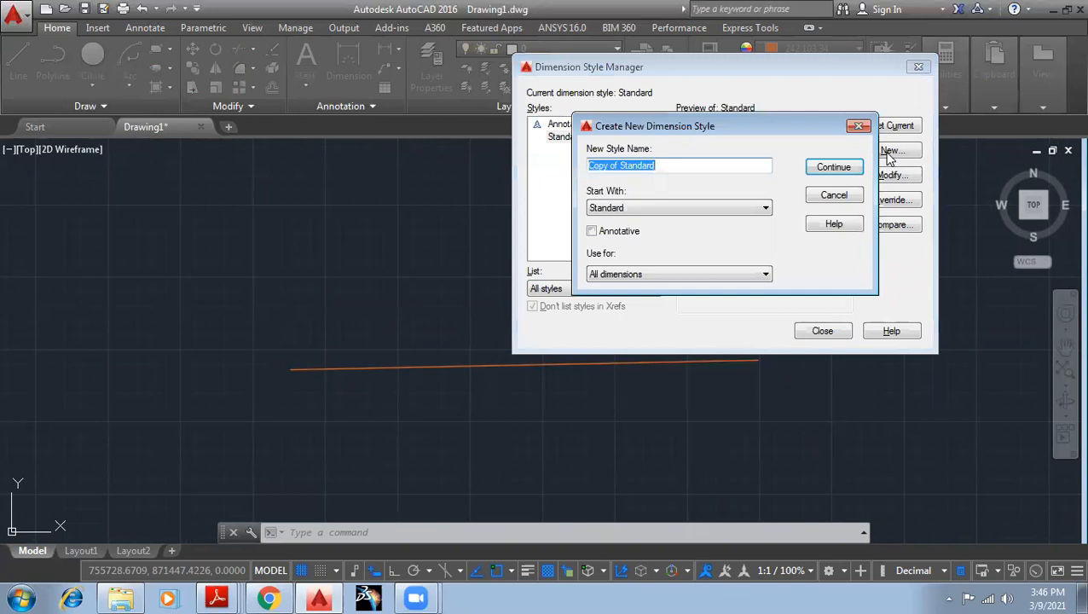
click(670, 165)
drag(655, 165, 523, 162)
text(f)
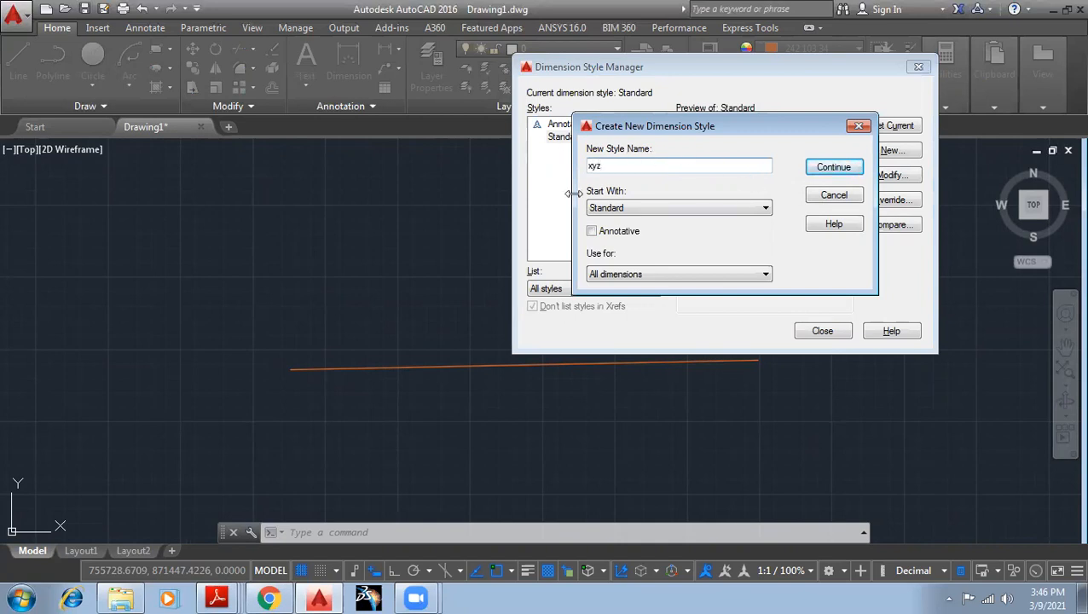
click(837, 168)
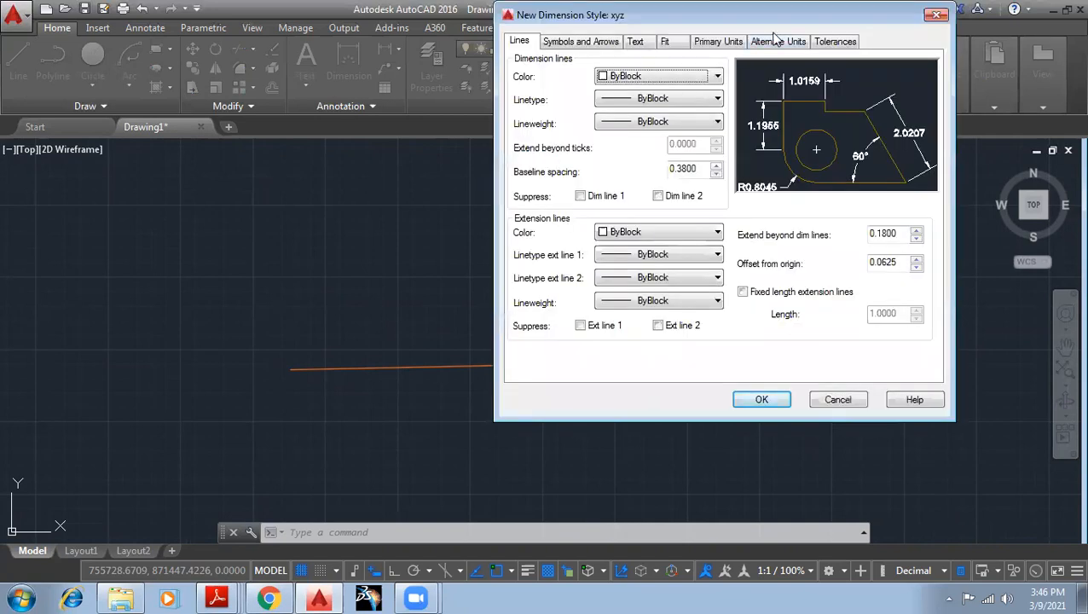
drag(768, 14, 484, 191)
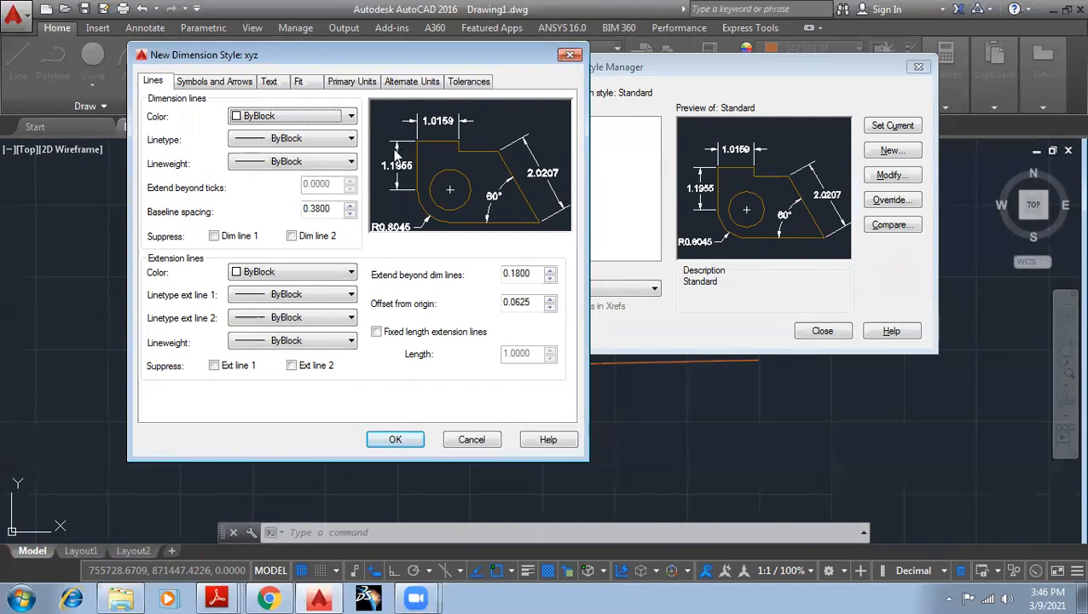
Step: Set the xyz style's dimension lines to colour Red, linetype Continuous and lineweight Default
click(296, 119)
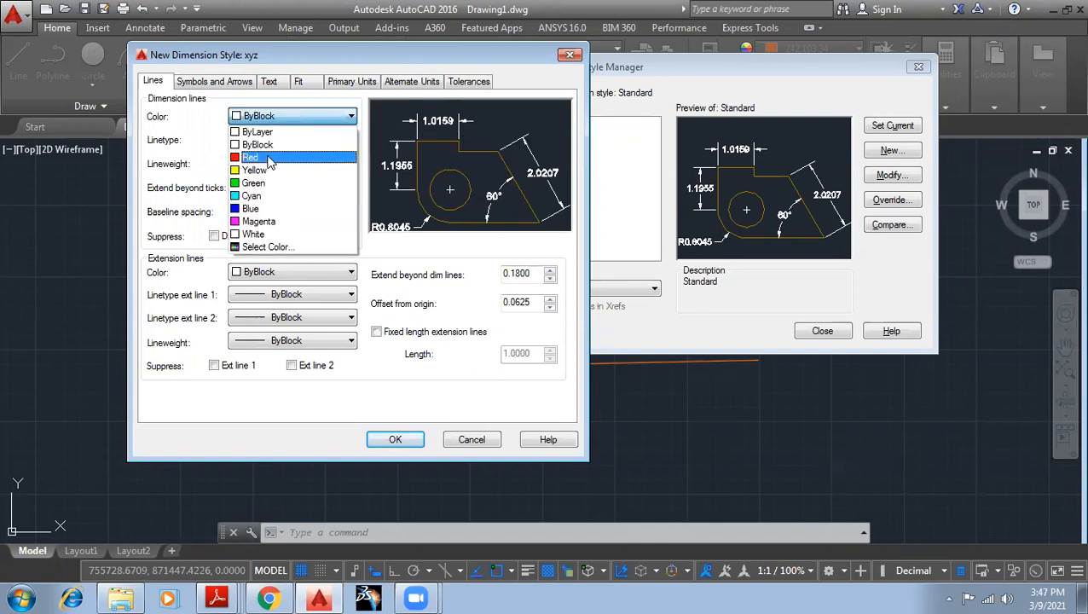
click(283, 155)
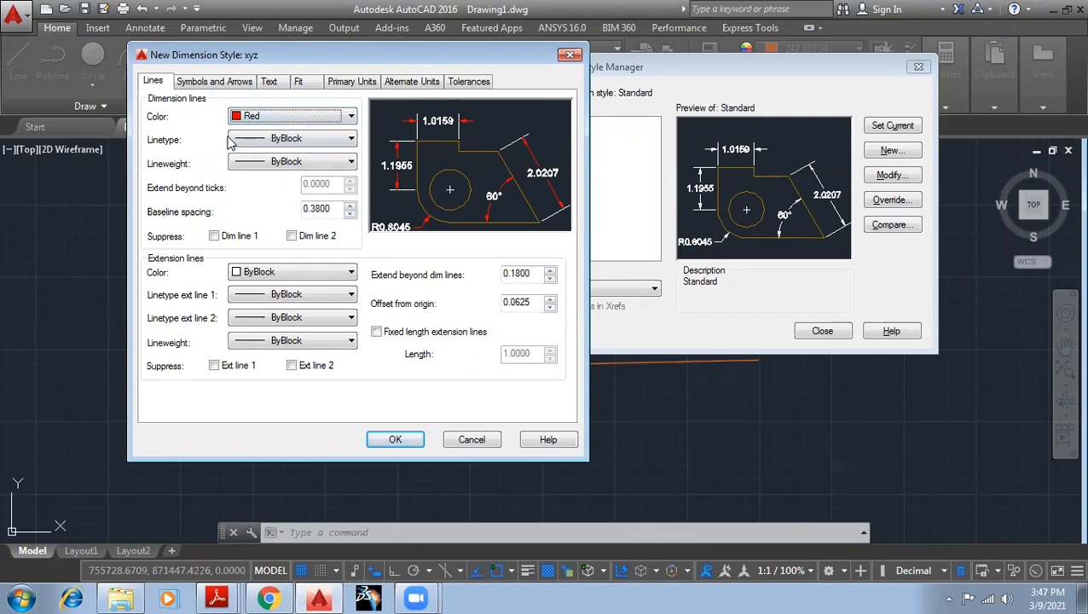
click(299, 141)
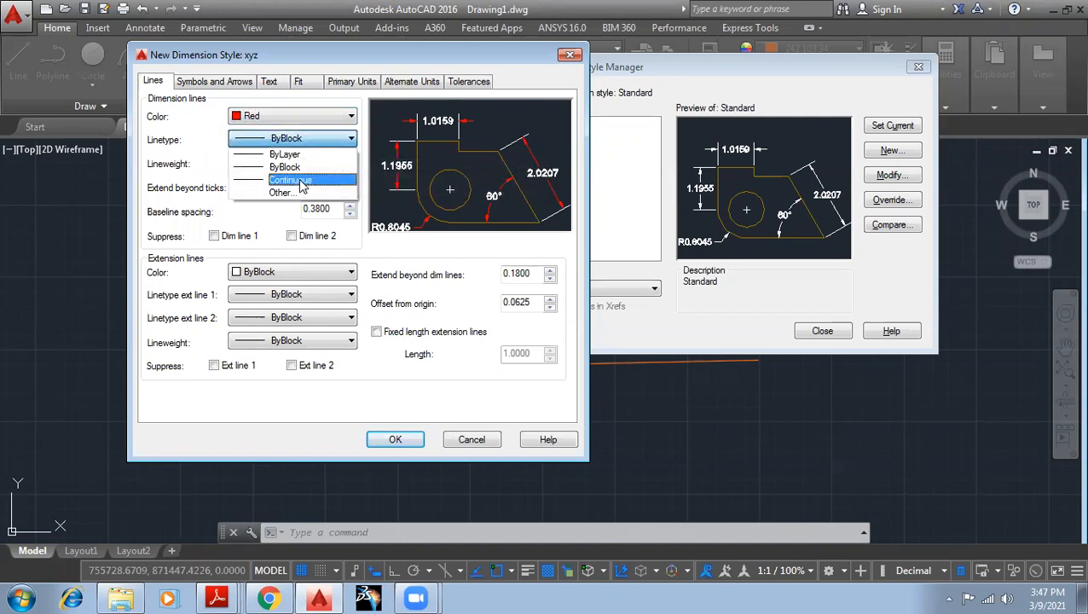
click(294, 181)
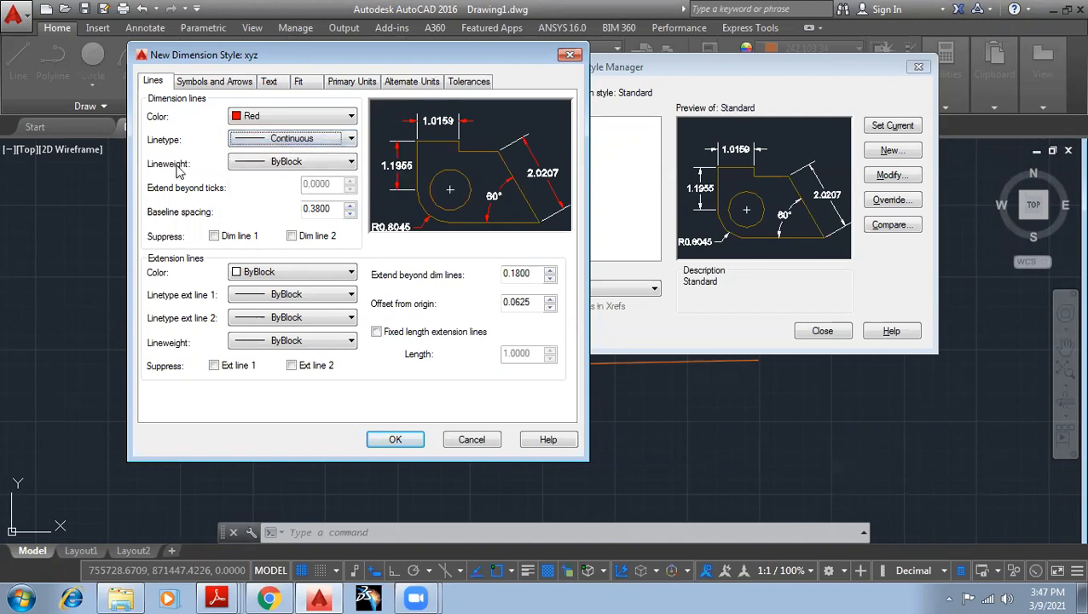
click(290, 161)
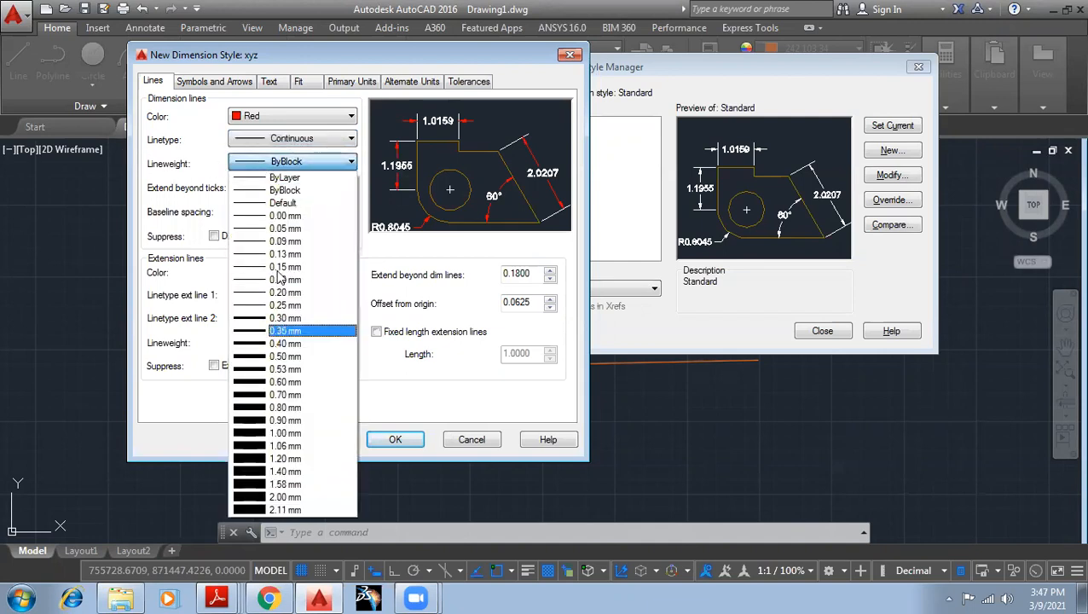
click(284, 205)
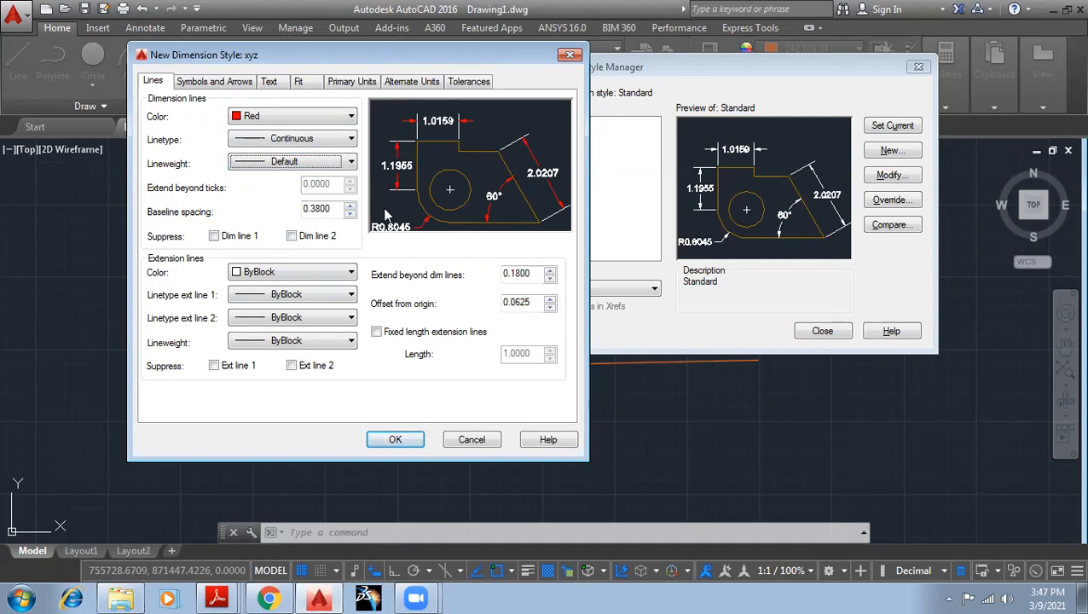
Step: Set the extension lines' colour to Yellow and turn on fixed length extension lines
click(310, 273)
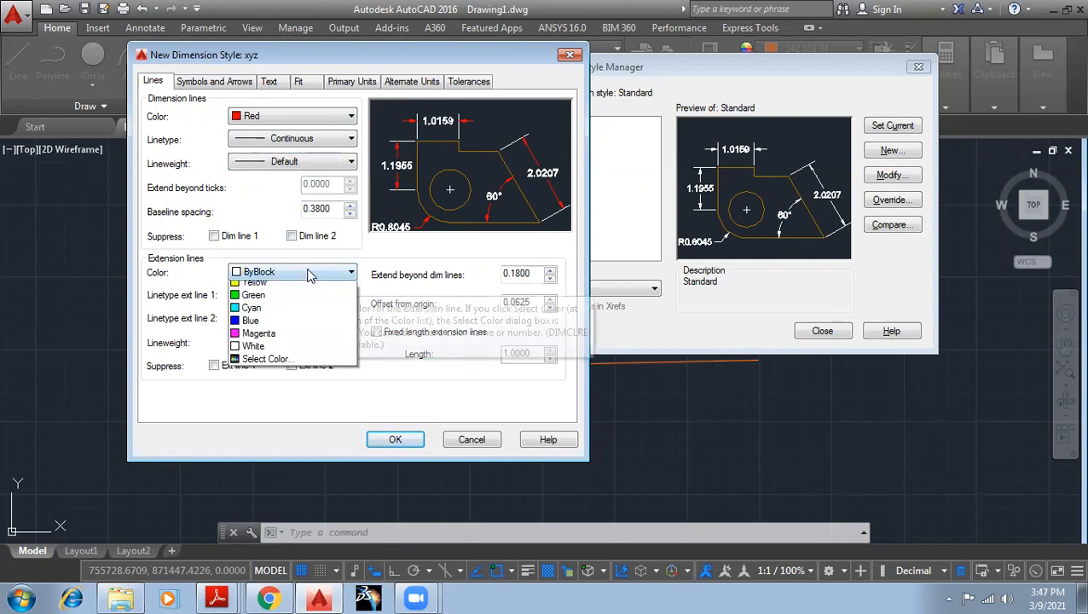
click(284, 333)
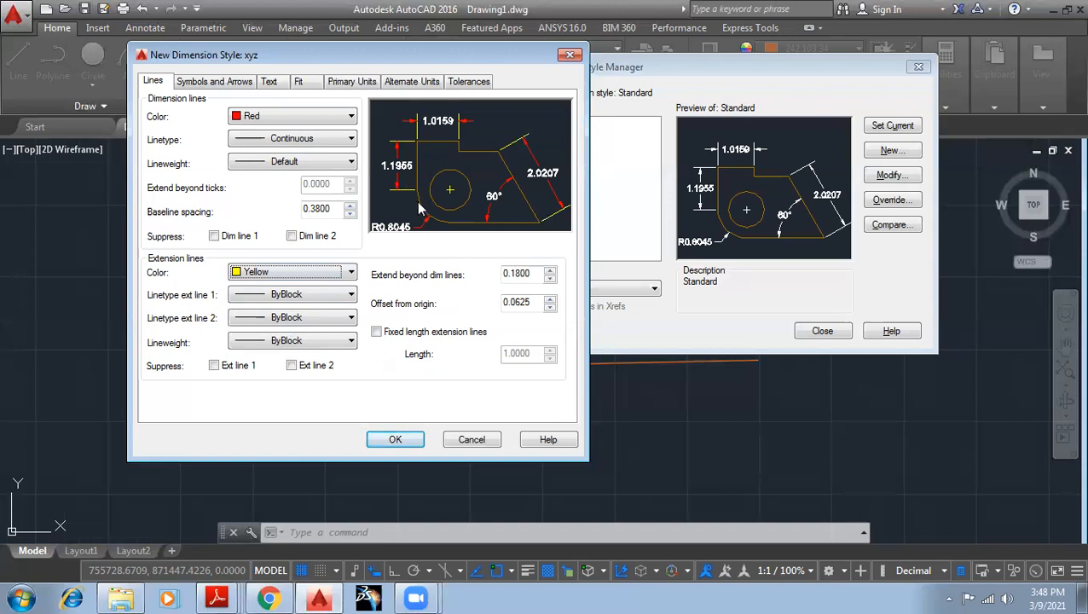
click(376, 332)
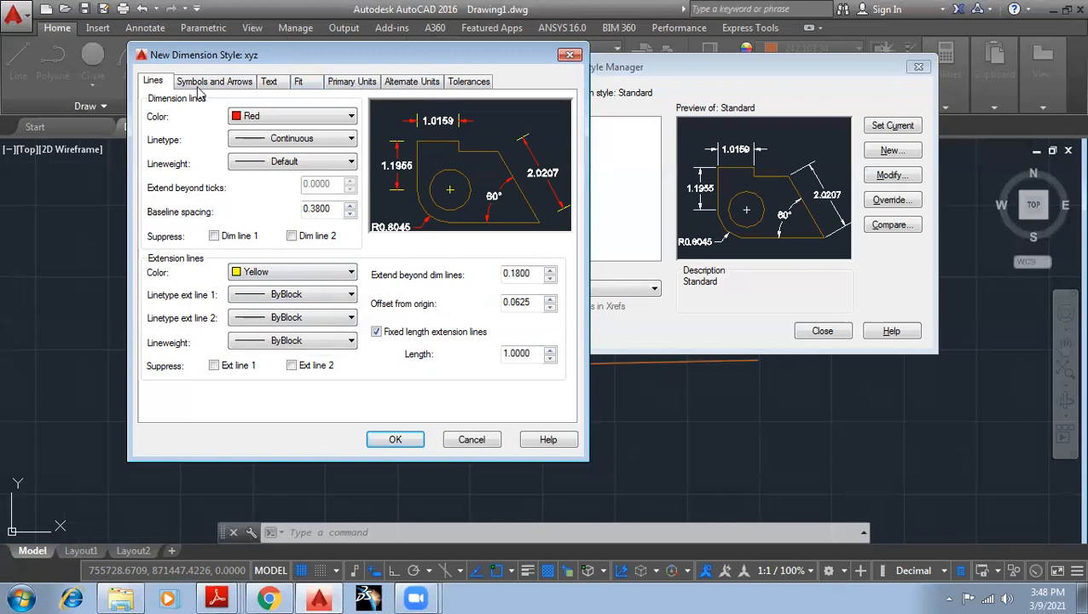
Step: Try the Dot, Architectural tick and Oblique arrowheads for the dimension lines and return to Closed filled
click(203, 86)
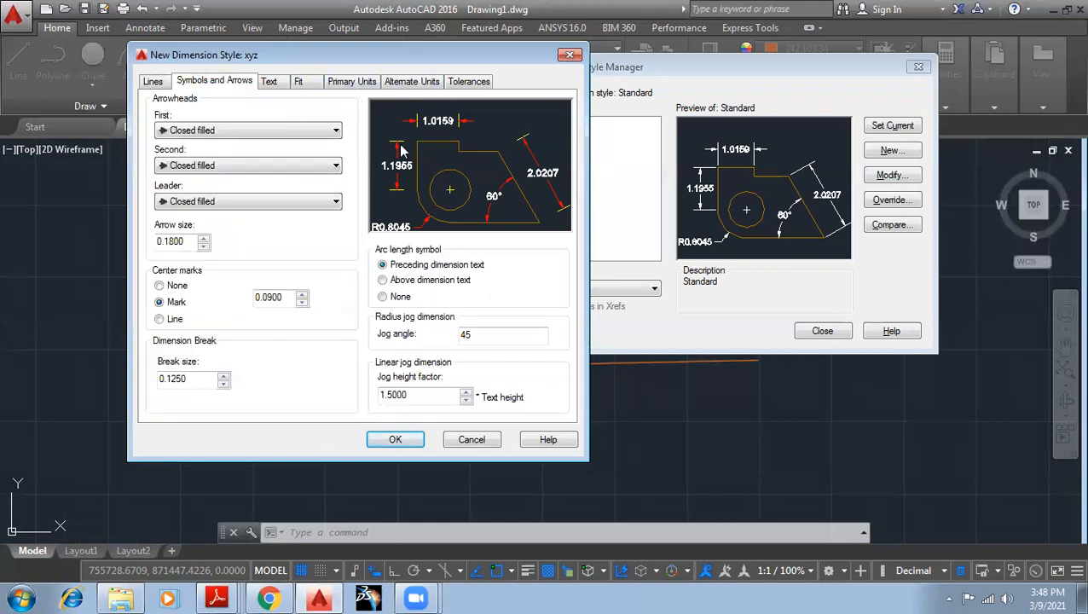
click(261, 130)
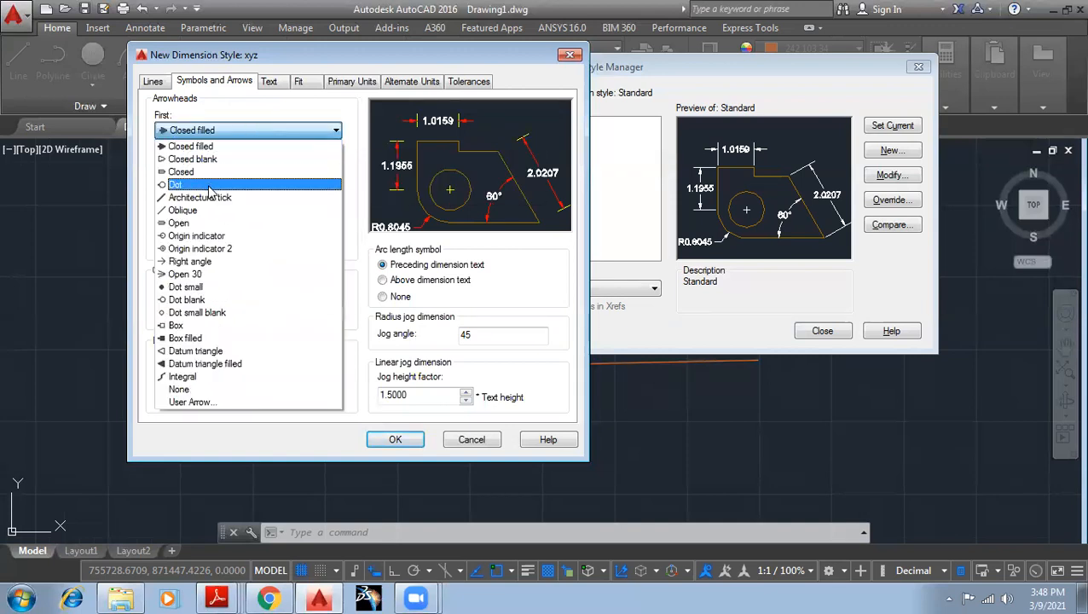
click(247, 186)
click(253, 132)
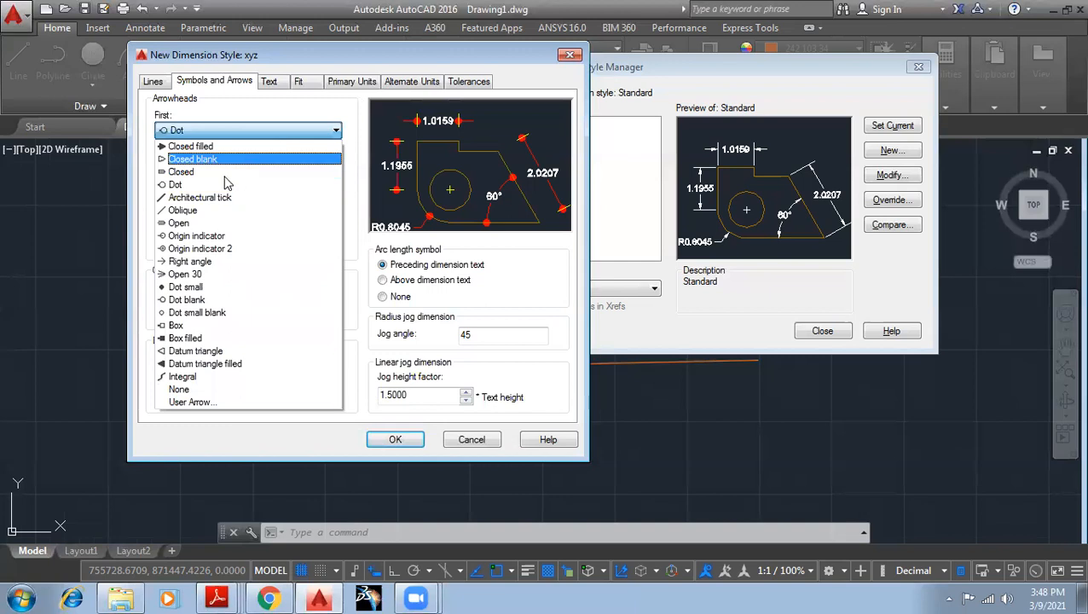
click(223, 199)
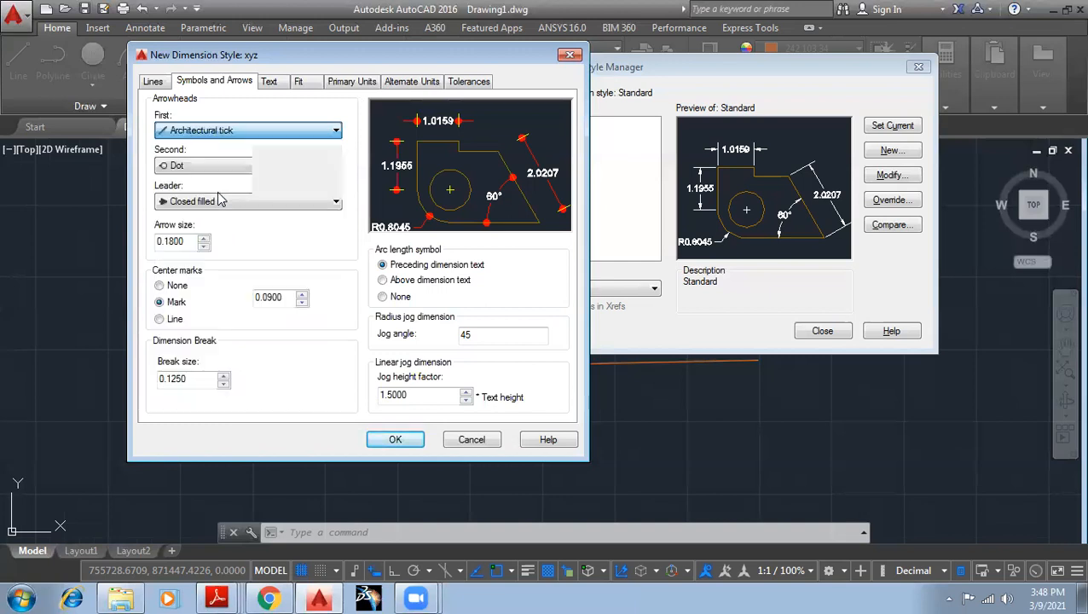
click(246, 133)
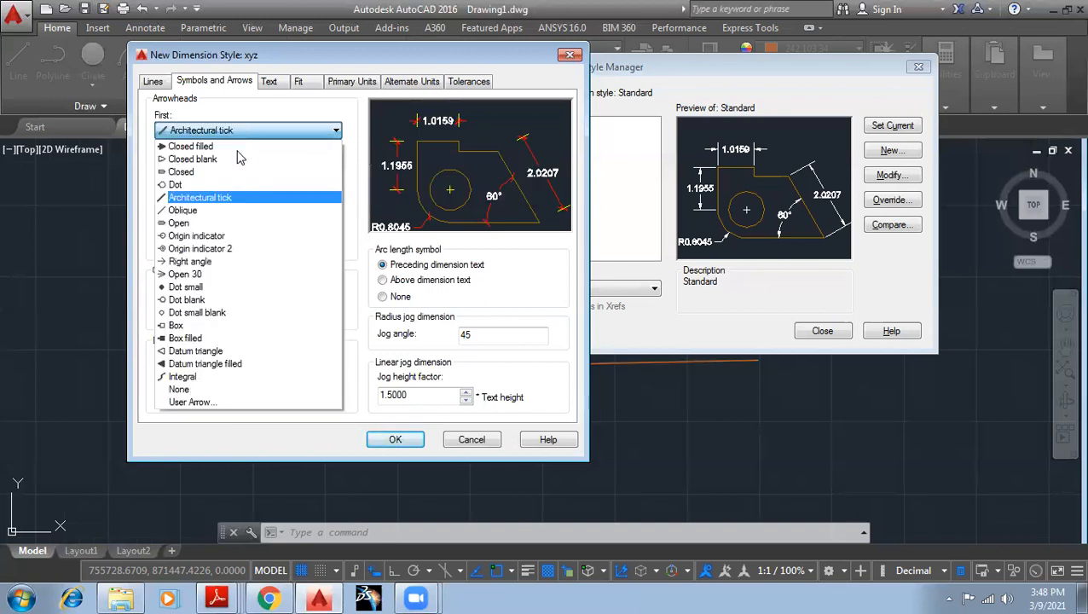
click(217, 212)
click(275, 133)
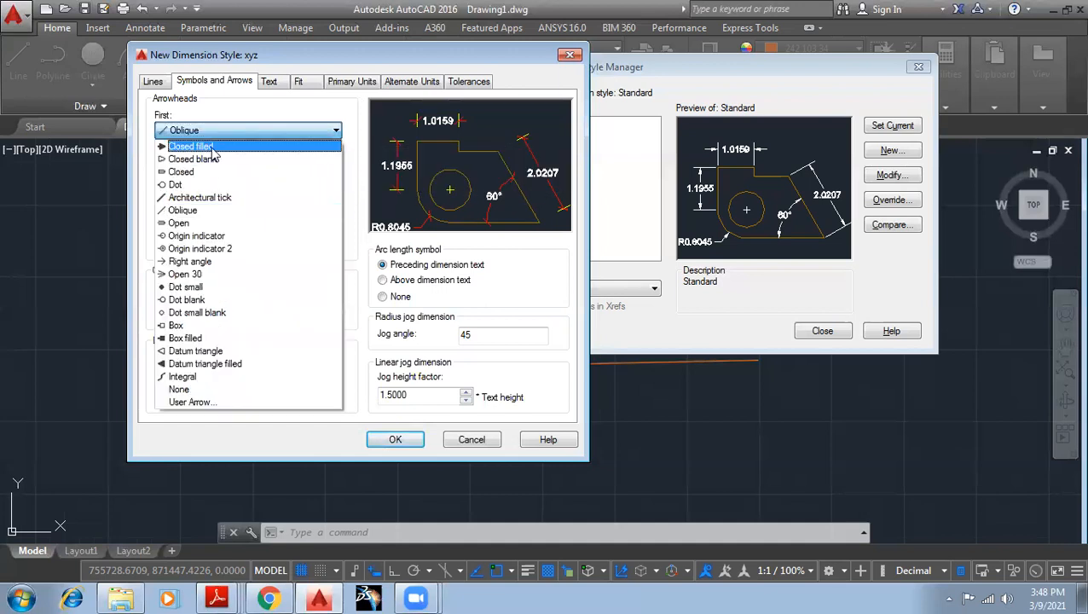
click(208, 149)
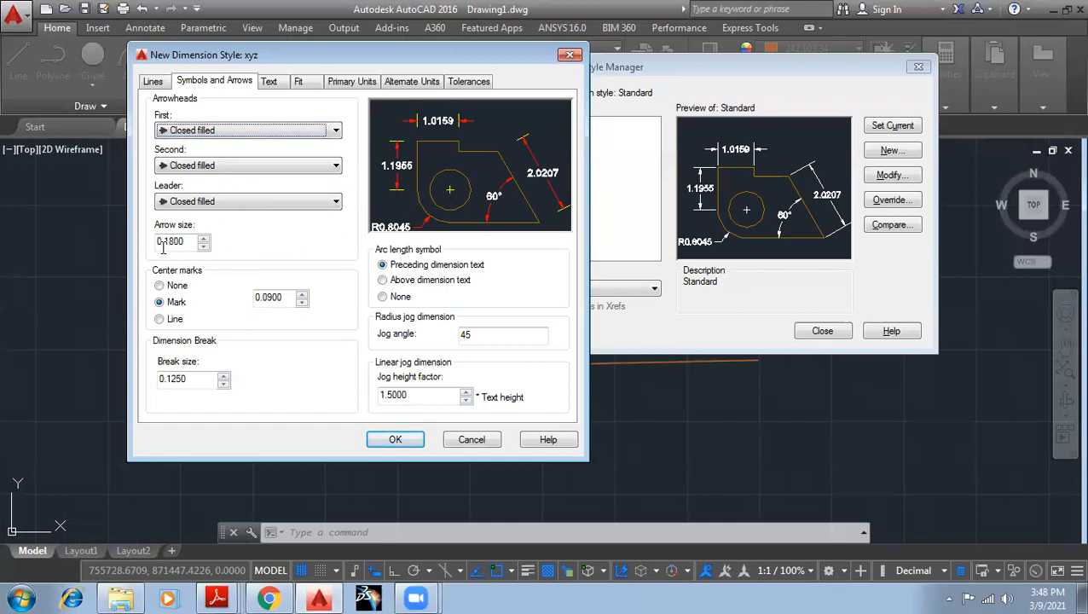
Step: Set the arrow size of the xyz dimension style to 1
drag(185, 242, 97, 228)
text(1)
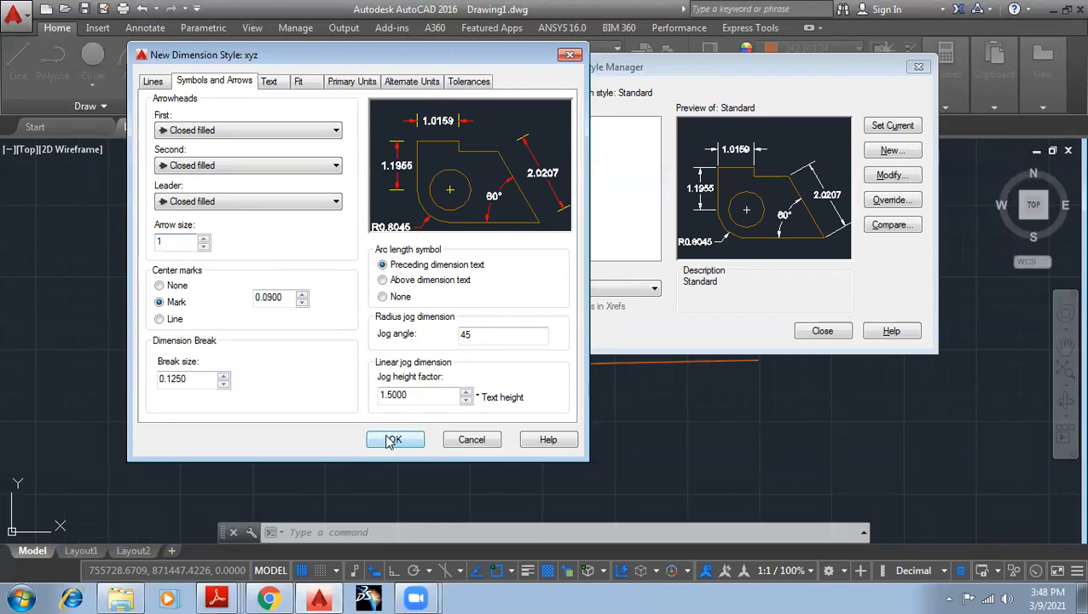
Step: Set the dimension text colour to Green, keeping the Standard text style
click(270, 82)
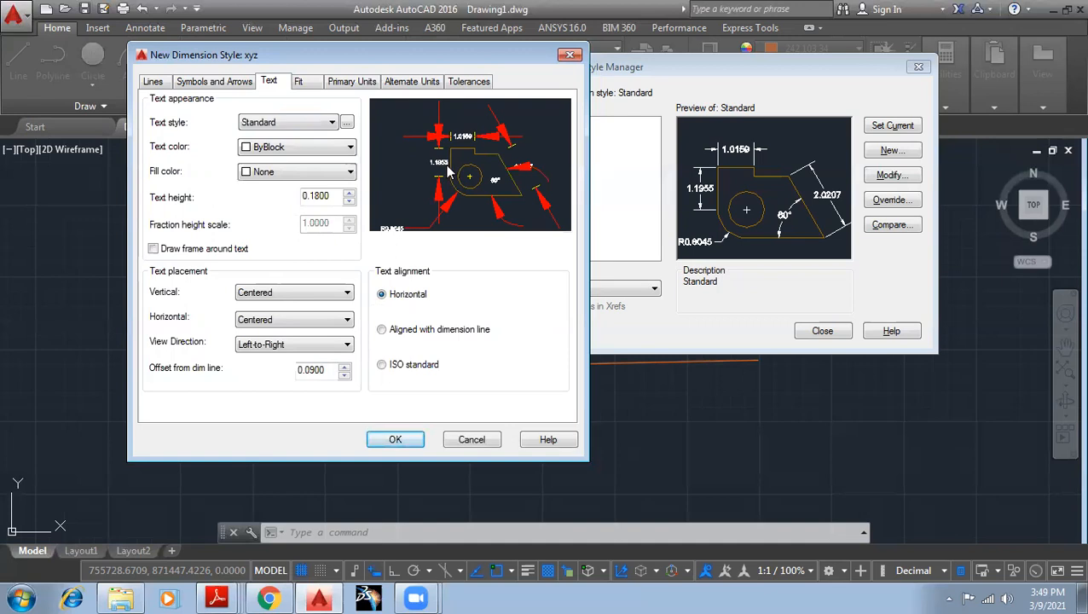
click(290, 125)
click(295, 148)
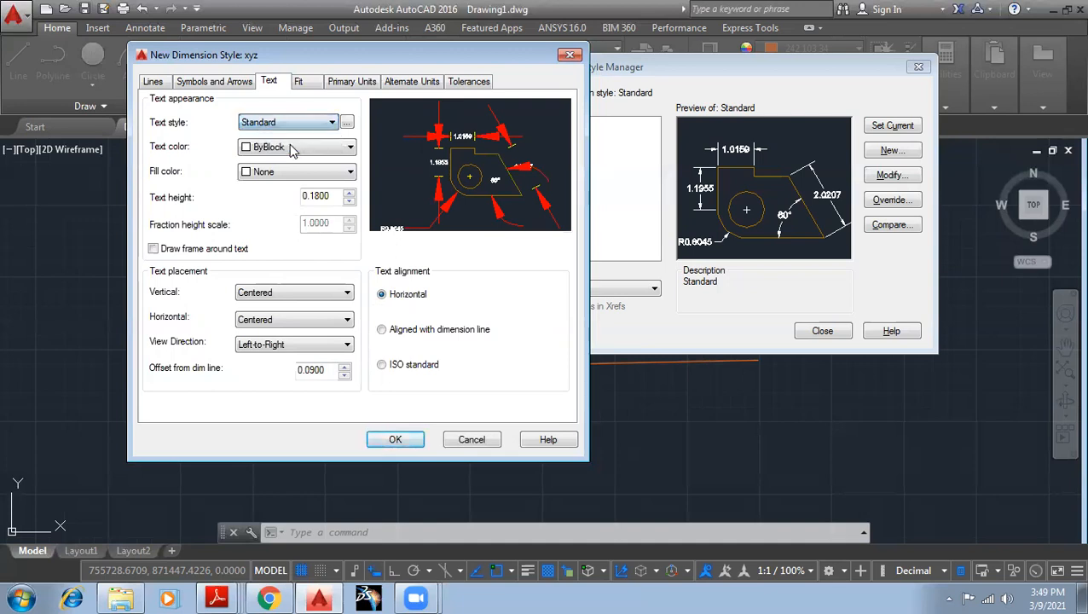
click(309, 149)
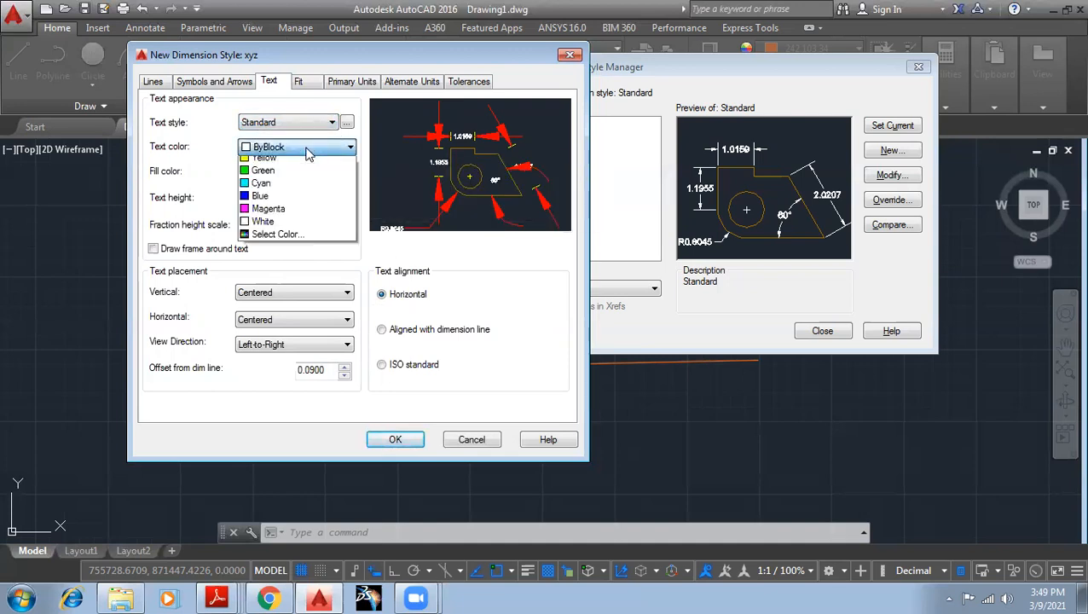
click(299, 214)
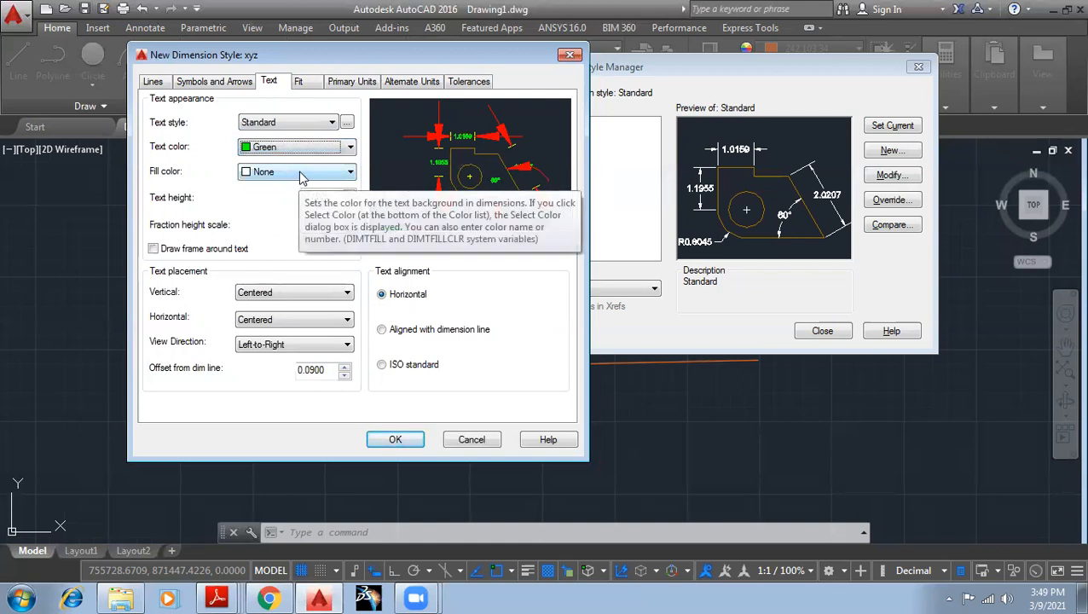
Step: Try a Red fill colour behind the dimension text and return it to None
click(299, 174)
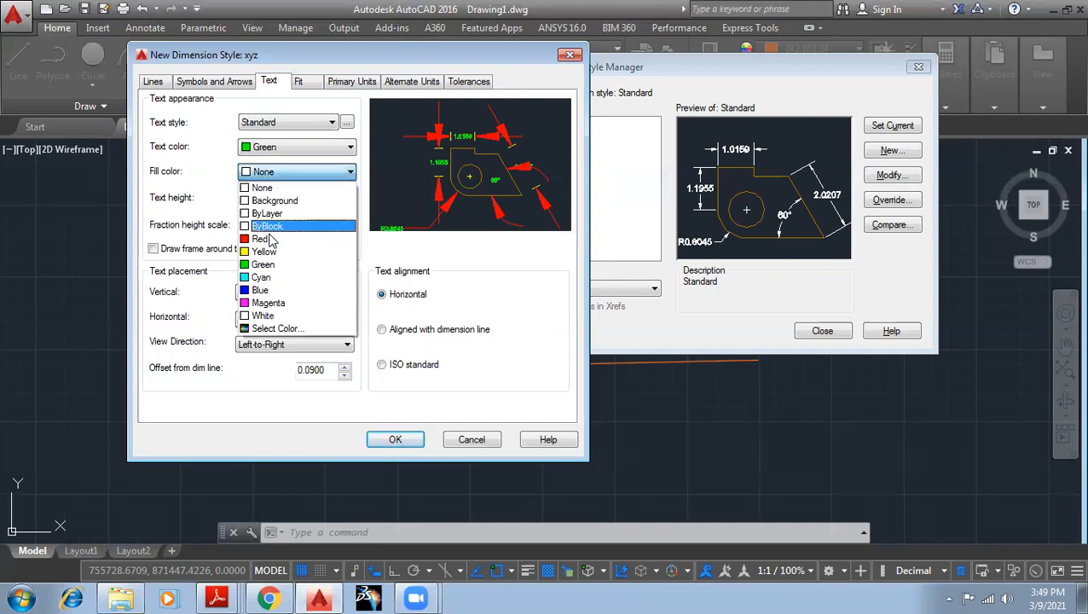
click(270, 241)
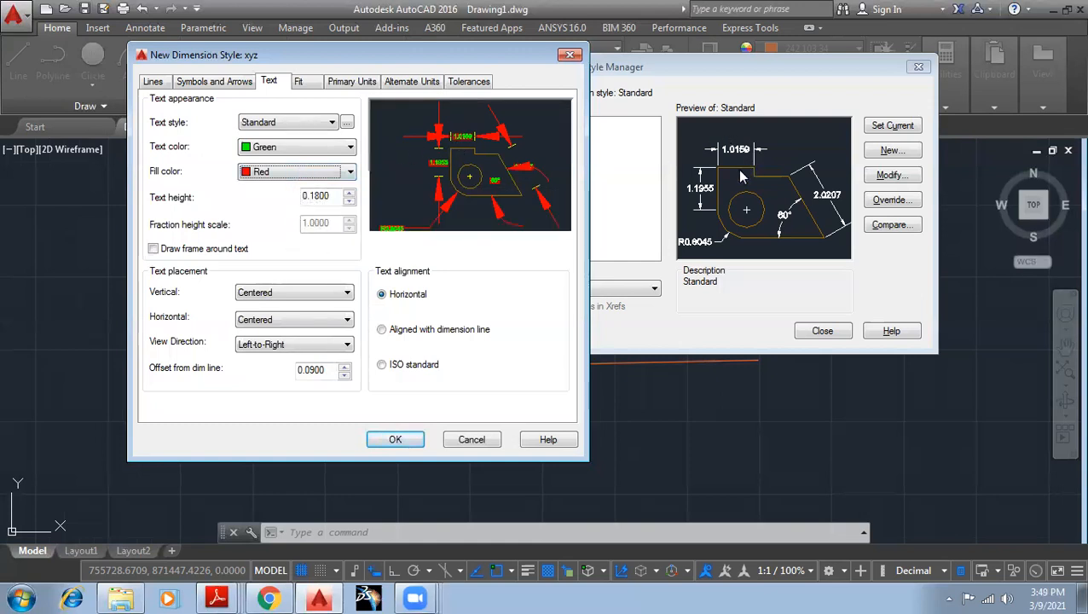
click(350, 174)
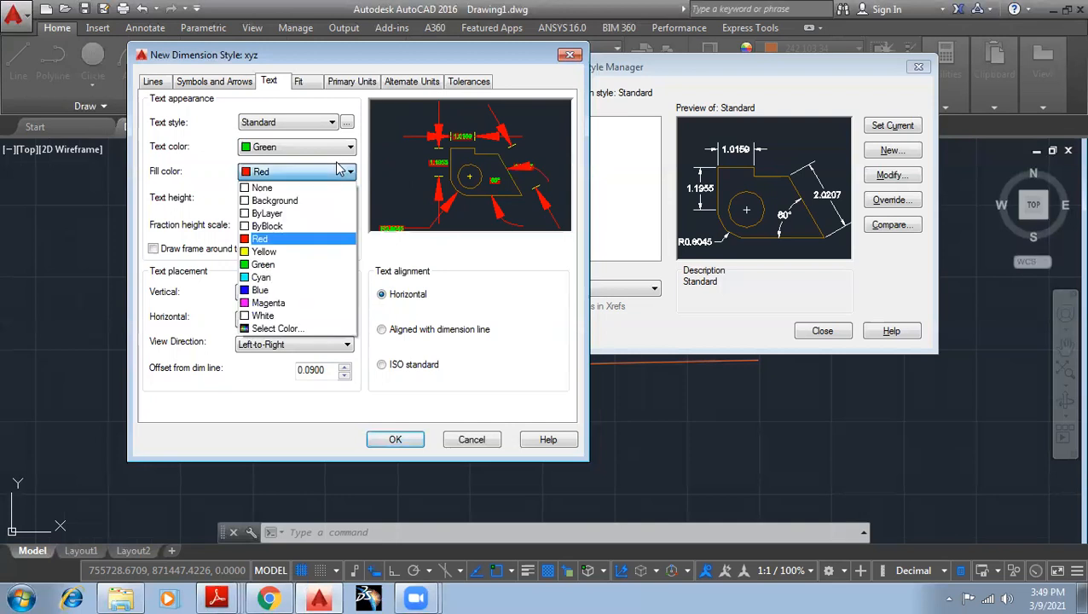
click(290, 185)
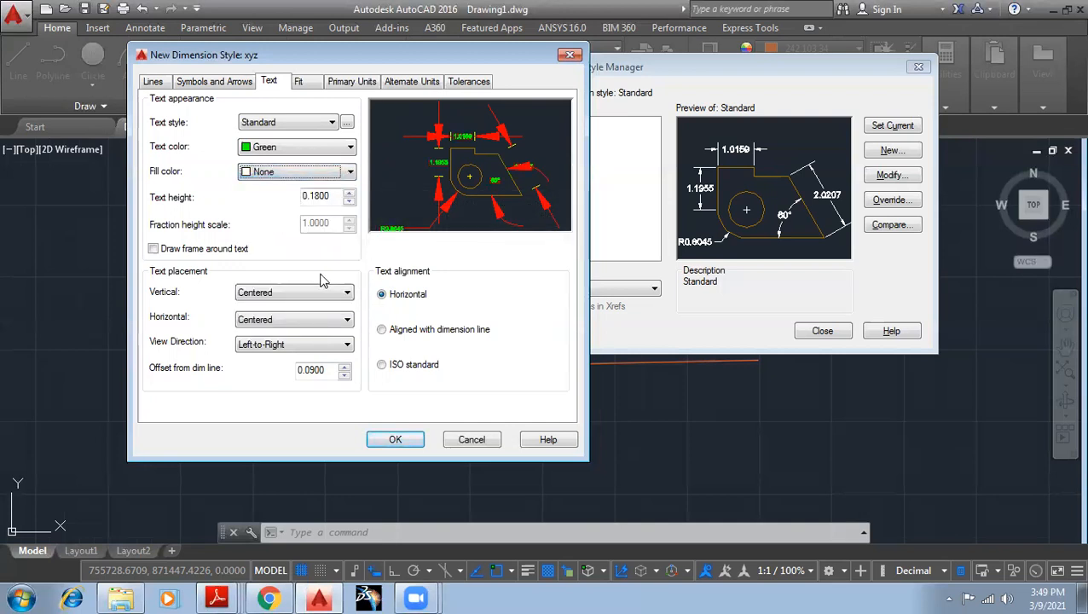
Step: Set the dimension text height to 1, and switch the frame around the text on and off again
click(332, 197)
drag(333, 196, 267, 201)
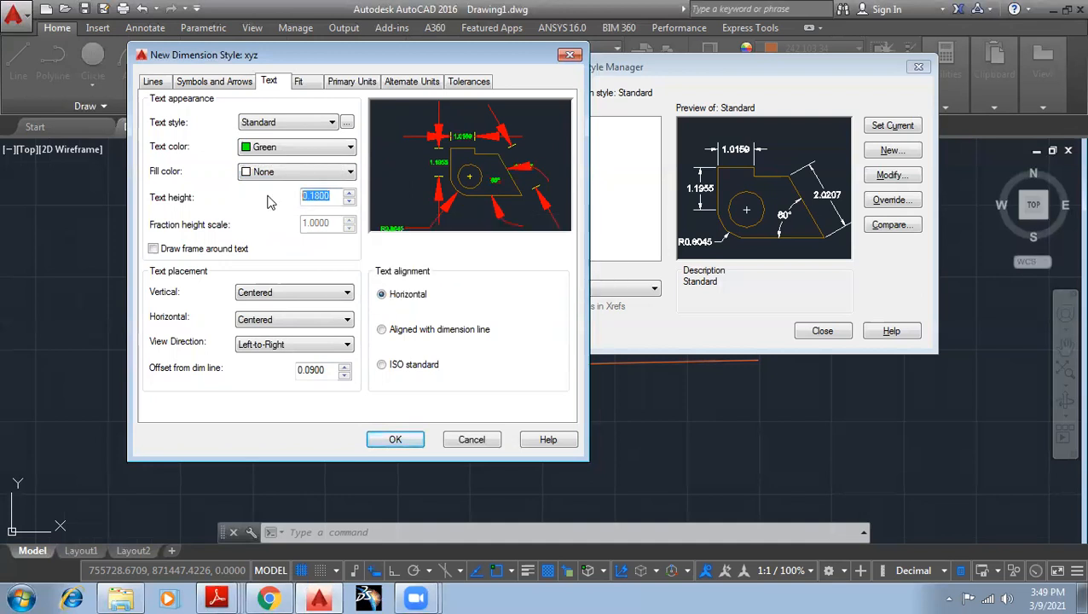
text(1)
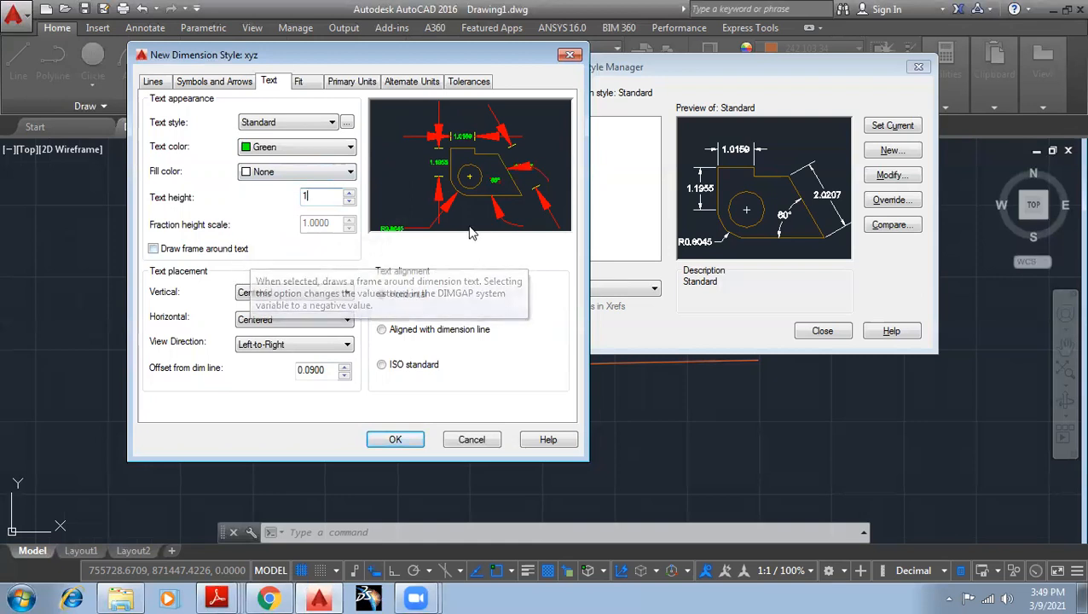
click(153, 250)
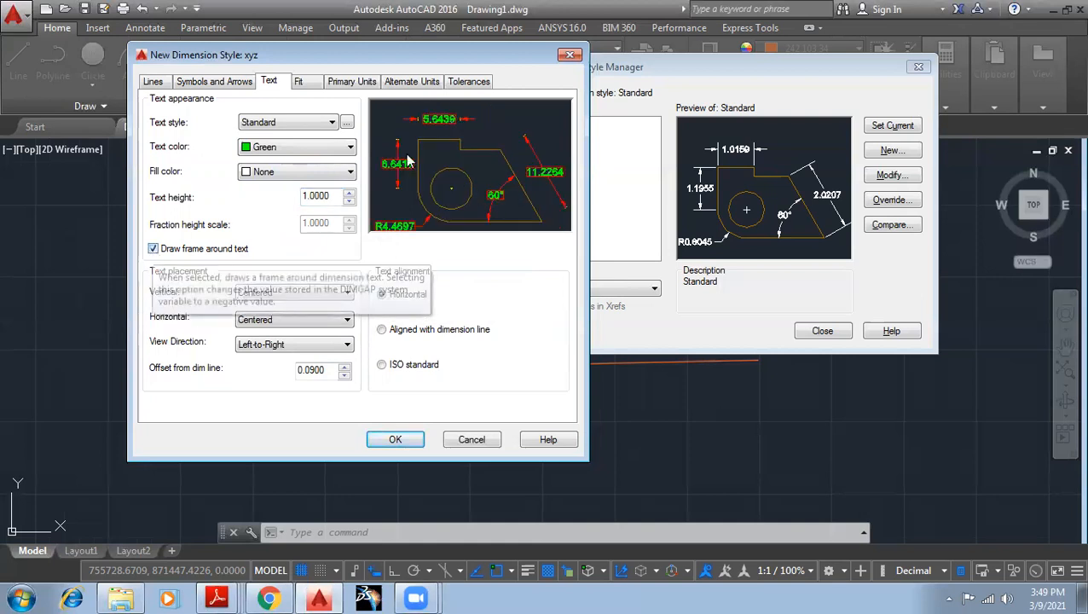
click(154, 249)
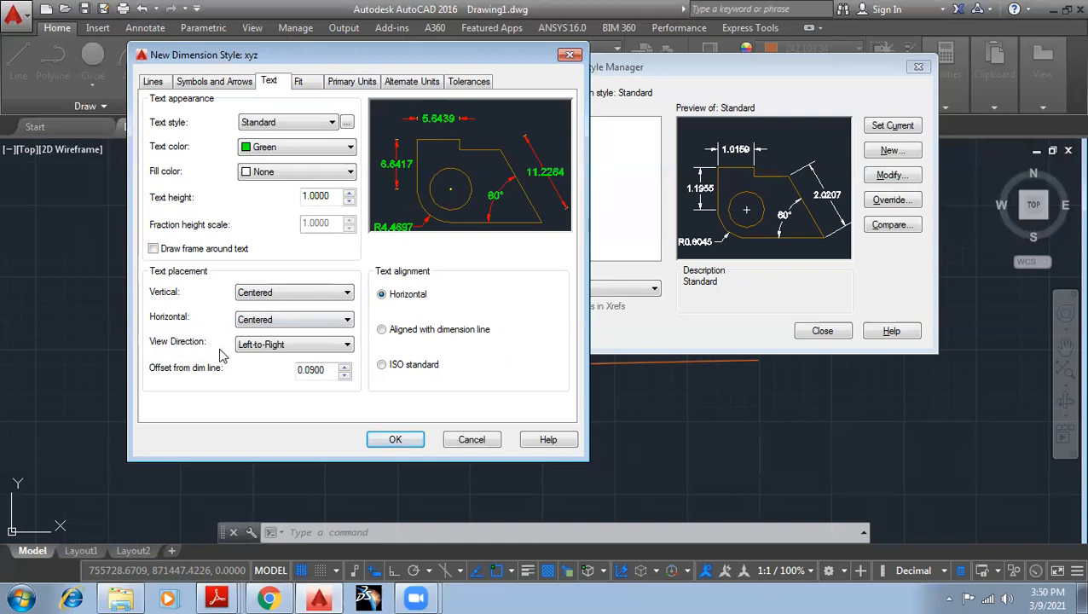
Step: Try text alignment with the dimension line, and set the text alignment to ISO standard
click(267, 348)
click(396, 333)
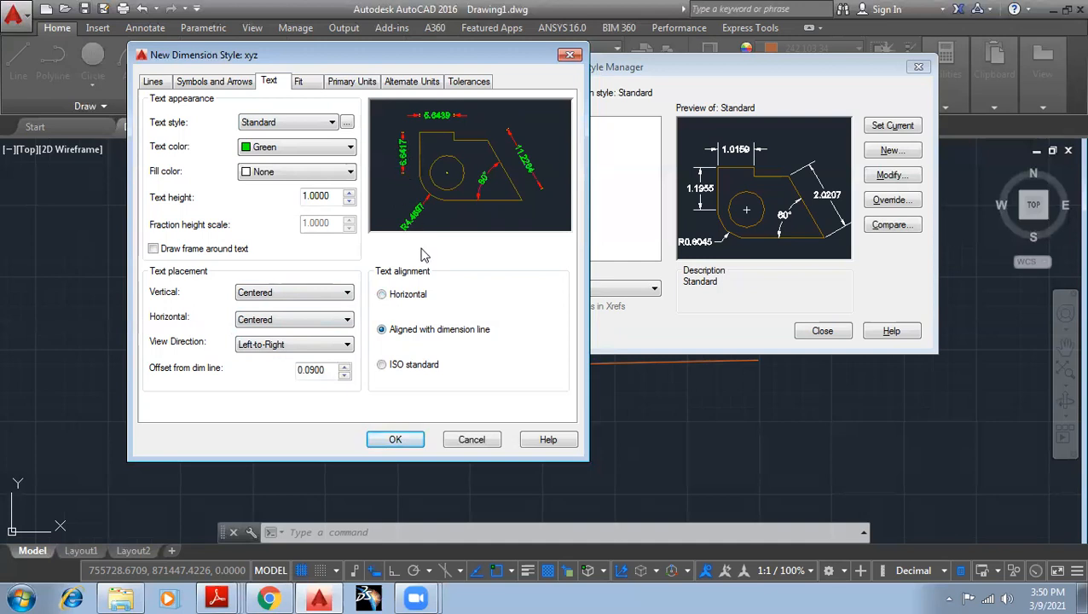
click(413, 367)
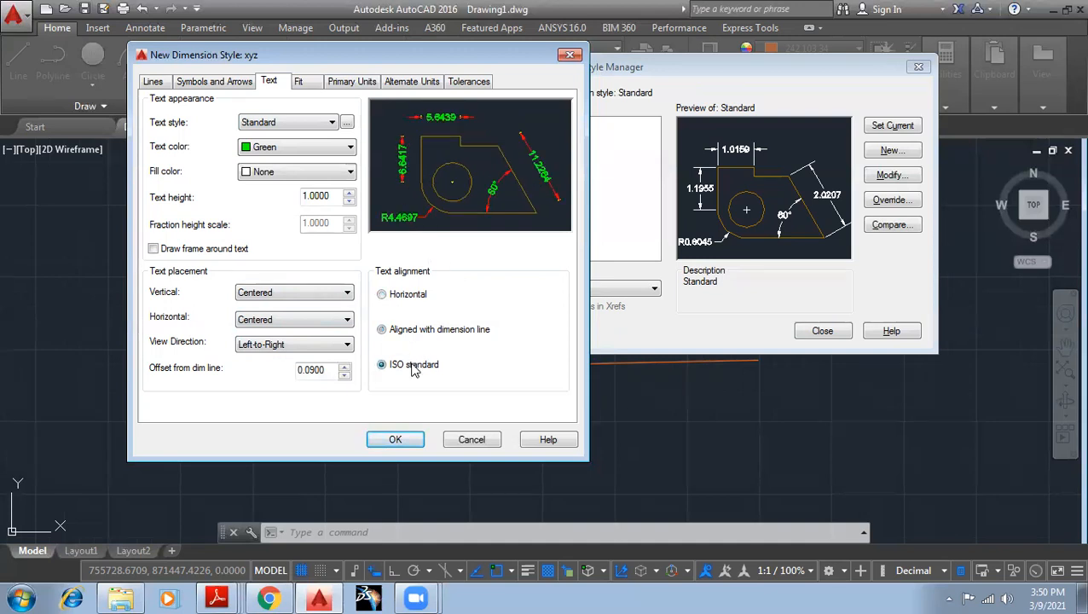
Step: Set the dimension text alignment to Horizontal, and save xyz as the current dimension style
click(405, 296)
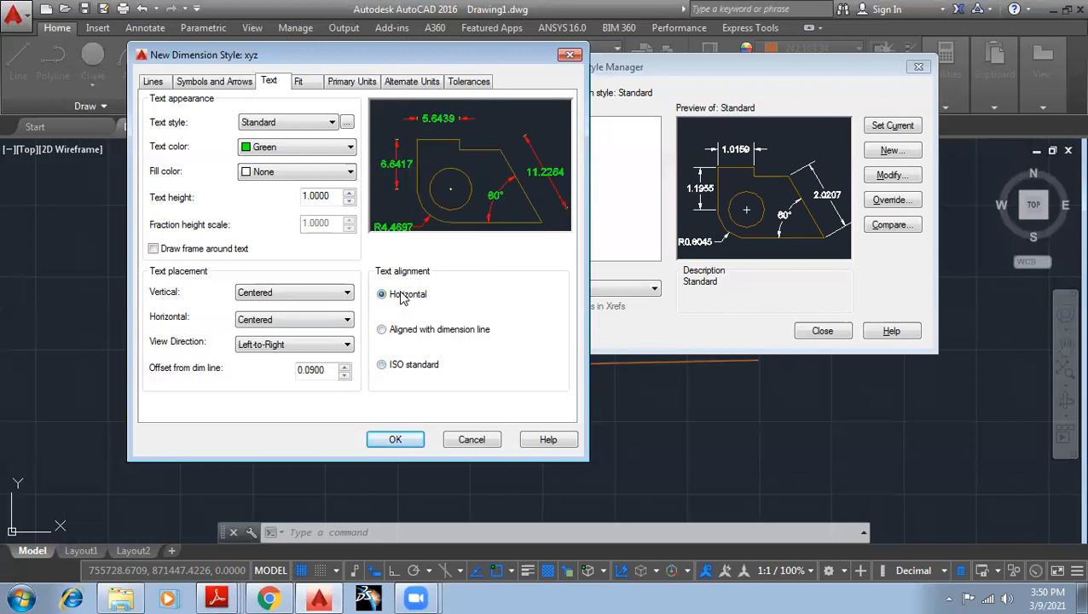
click(394, 439)
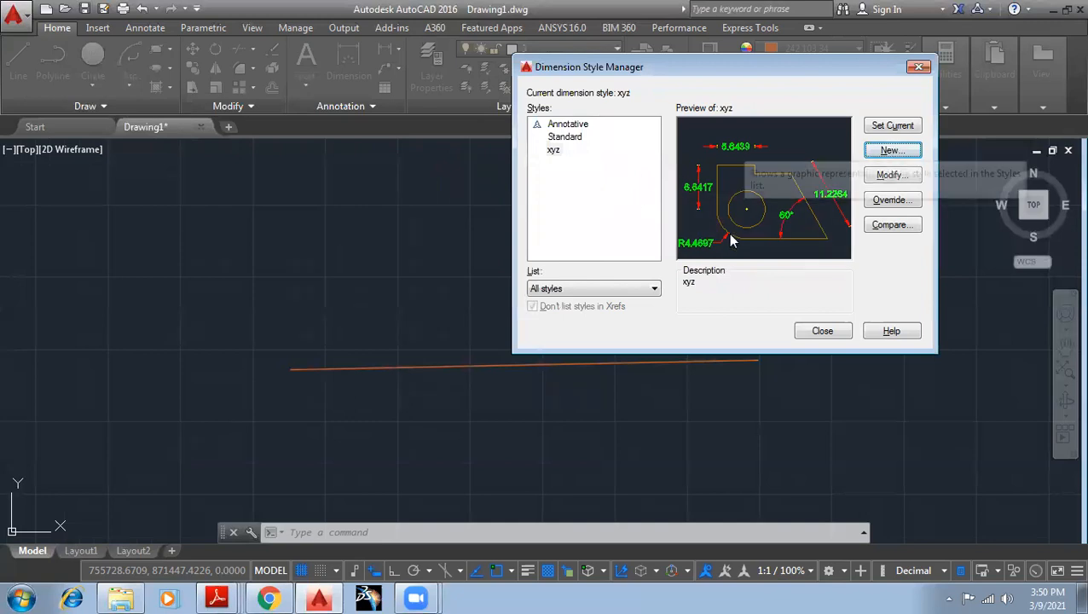
click(893, 128)
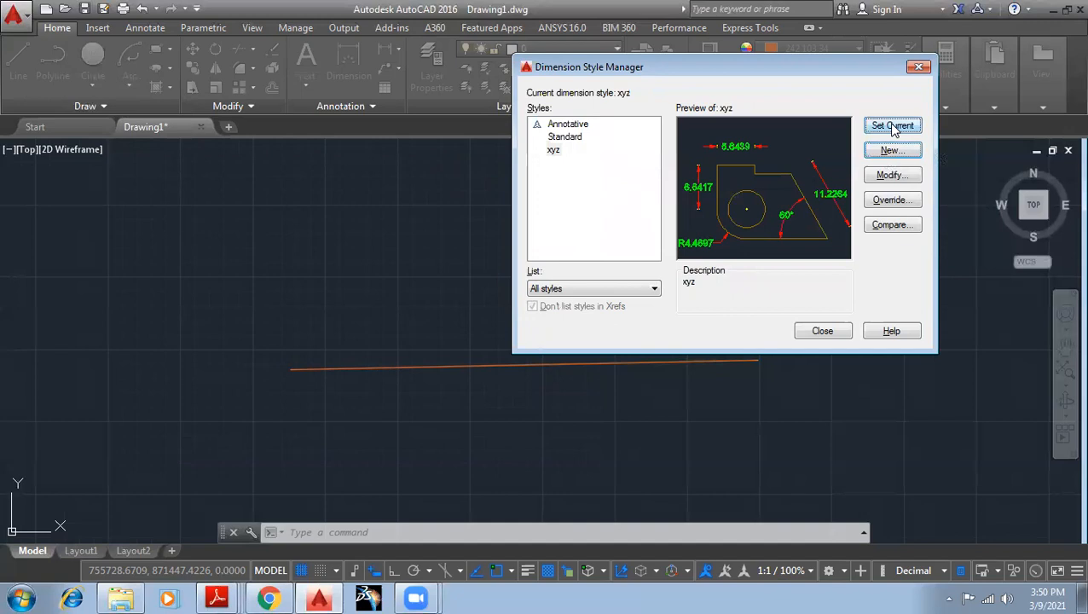
click(822, 332)
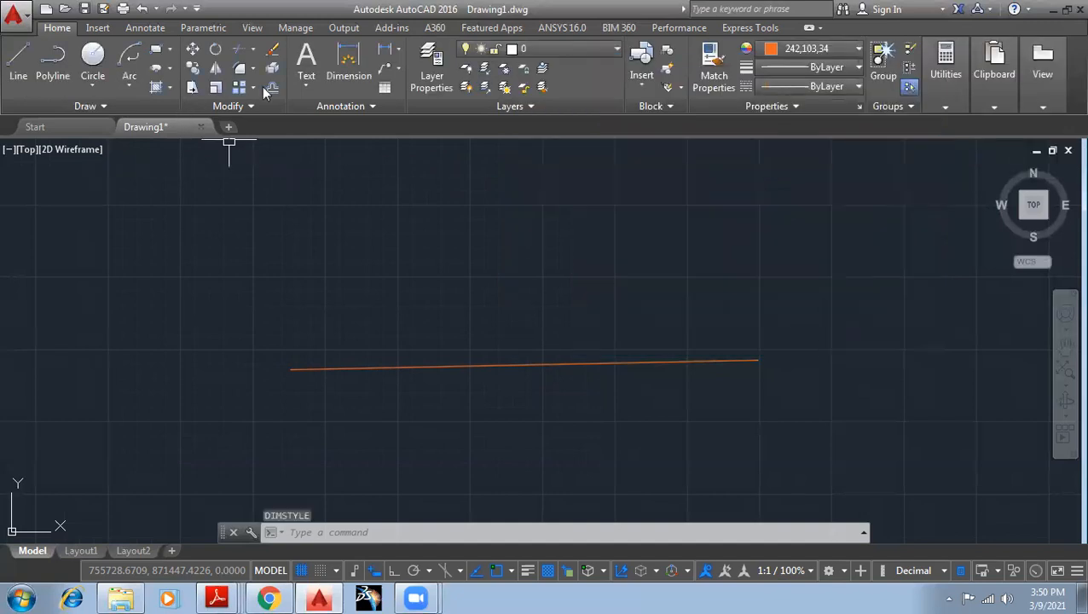
Step: Add a linear dimension between the two endpoints of the orange line, placing it above the line
click(397, 49)
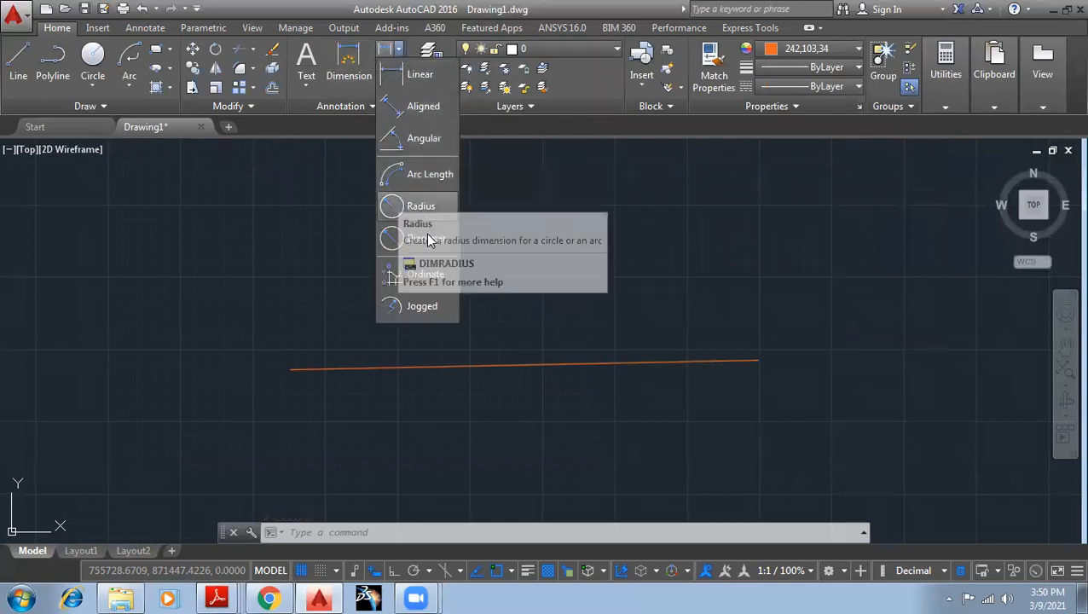
click(419, 75)
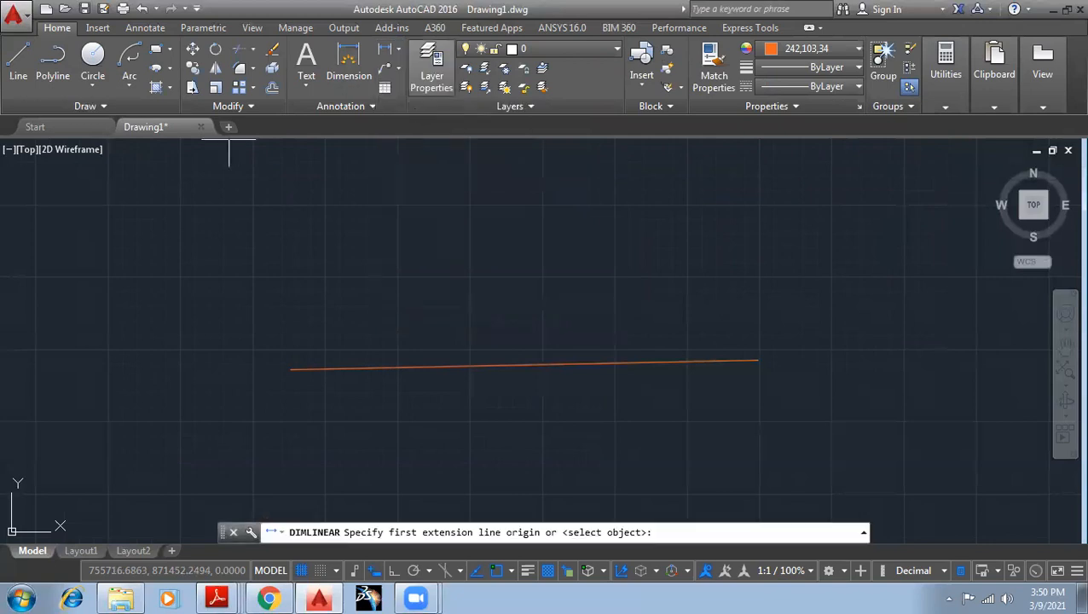
click(294, 369)
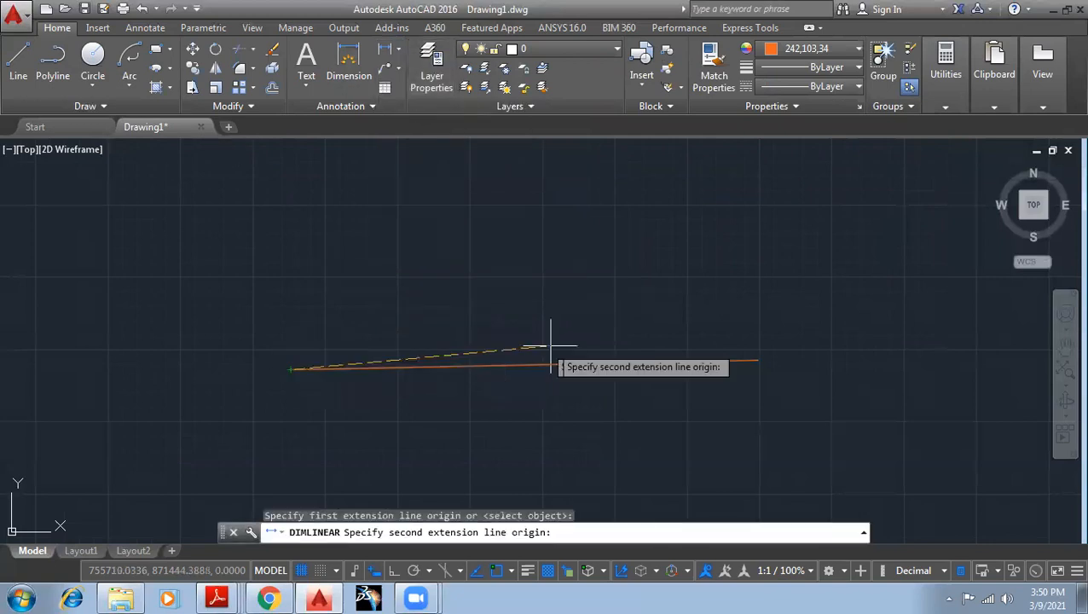
click(757, 361)
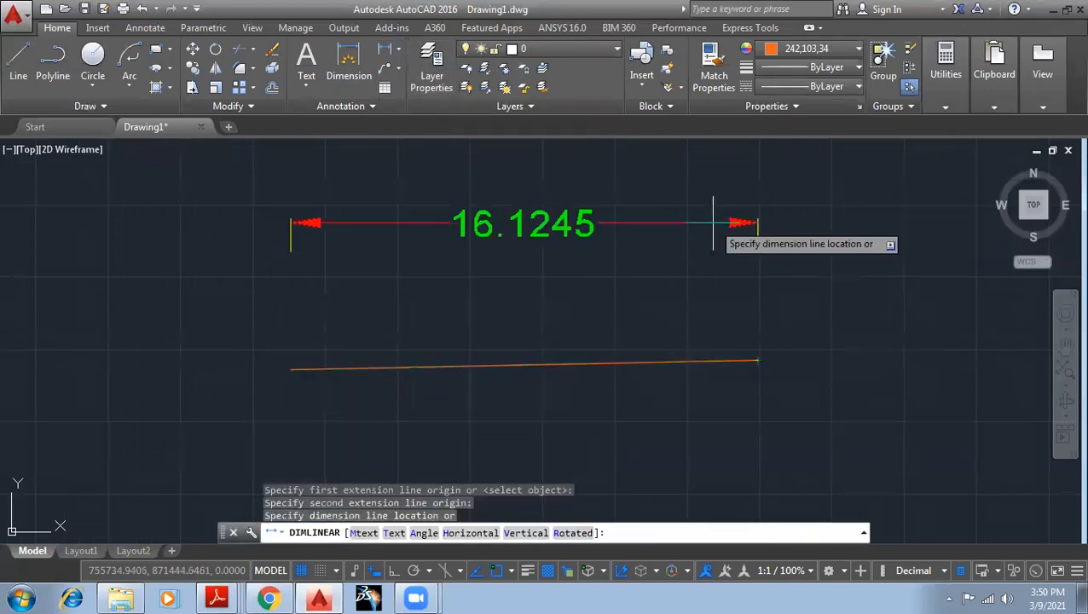
click(704, 222)
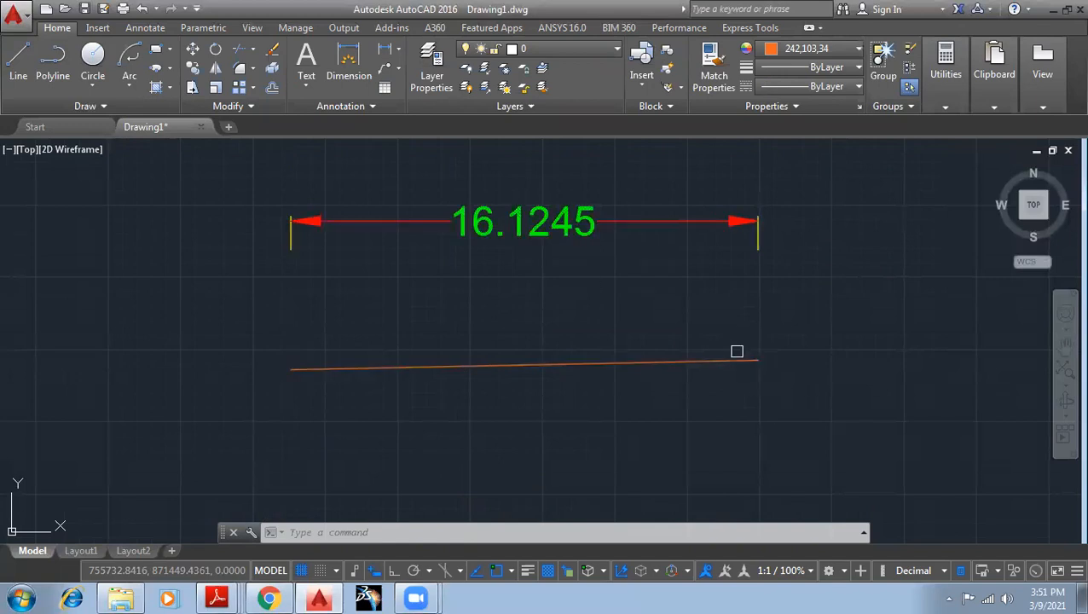
Step: Erase the slightly sloped orange line and its linear dimension from the drawing
scroll(596, 332, down, 2)
click(603, 350)
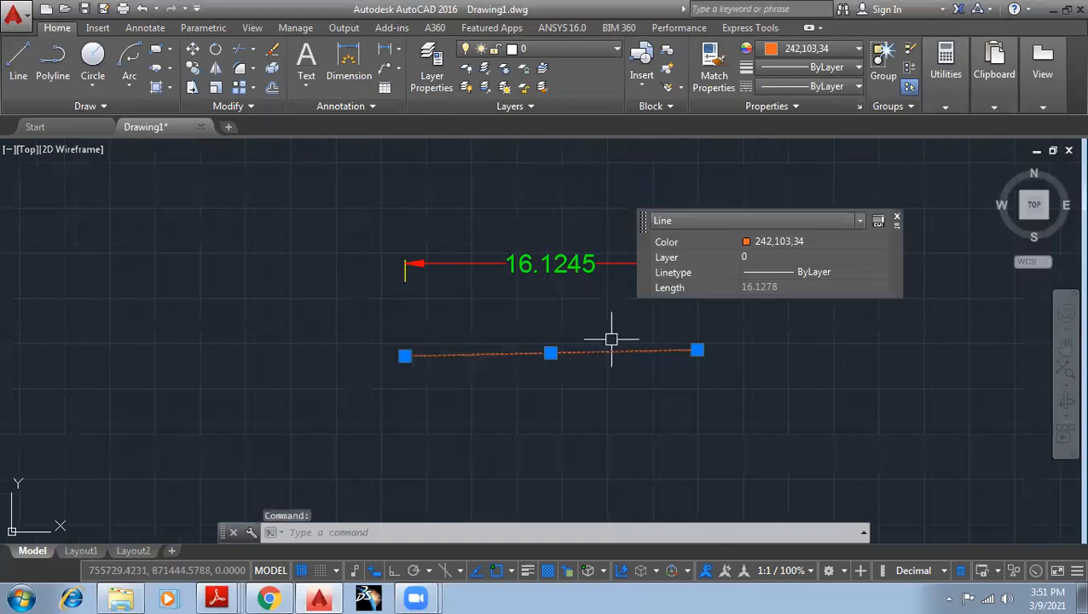
key(Delete)
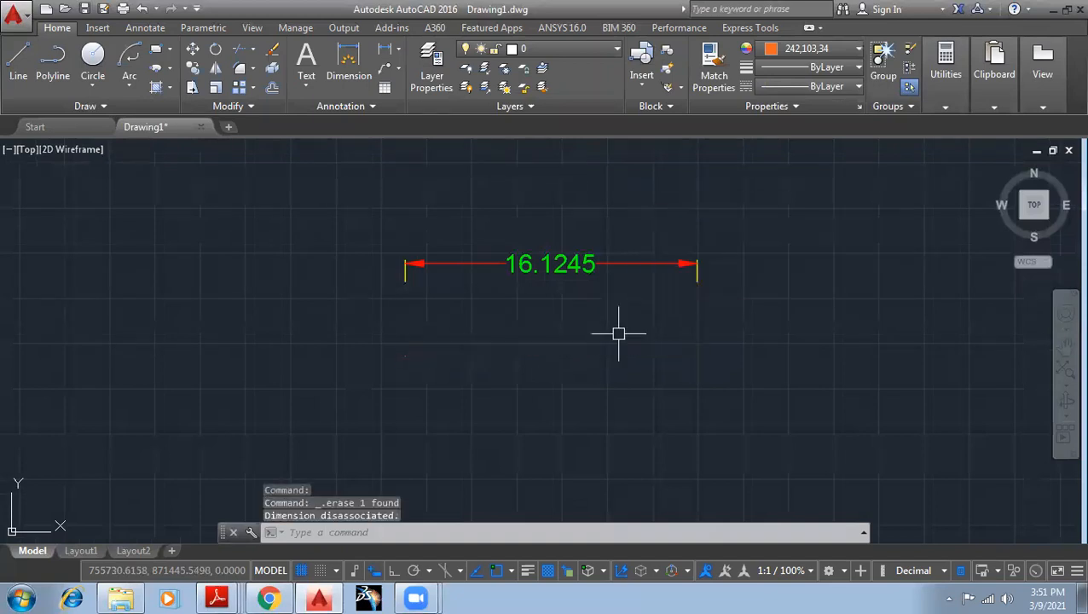
click(825, 365)
click(351, 165)
key(Delete)
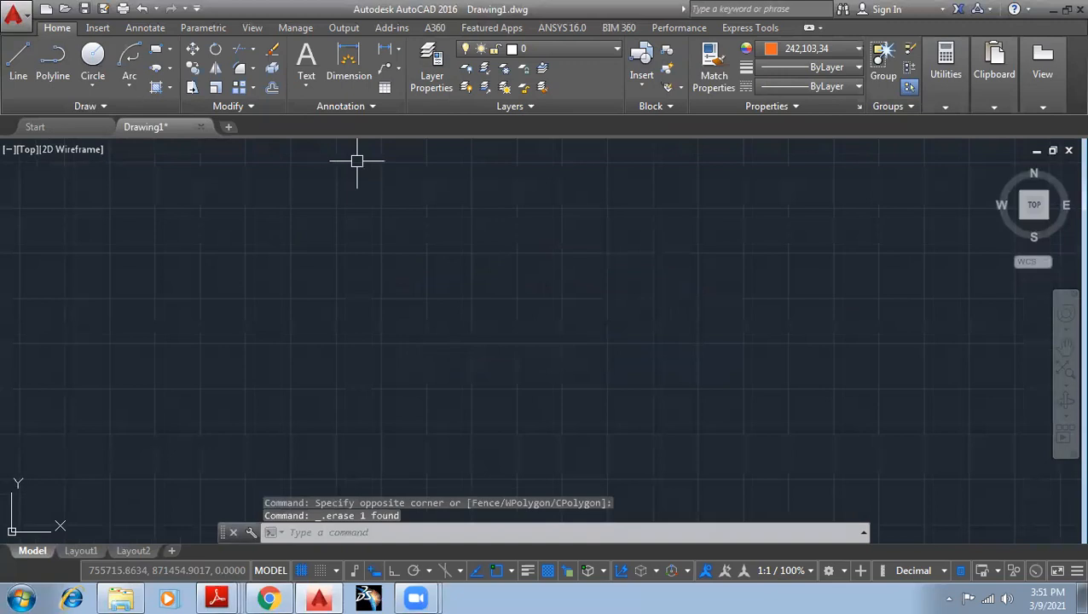
Step: Draw a horizontal line about 24.7 units long across the empty drawing area with Ortho mode on
click(17, 62)
key(F8)
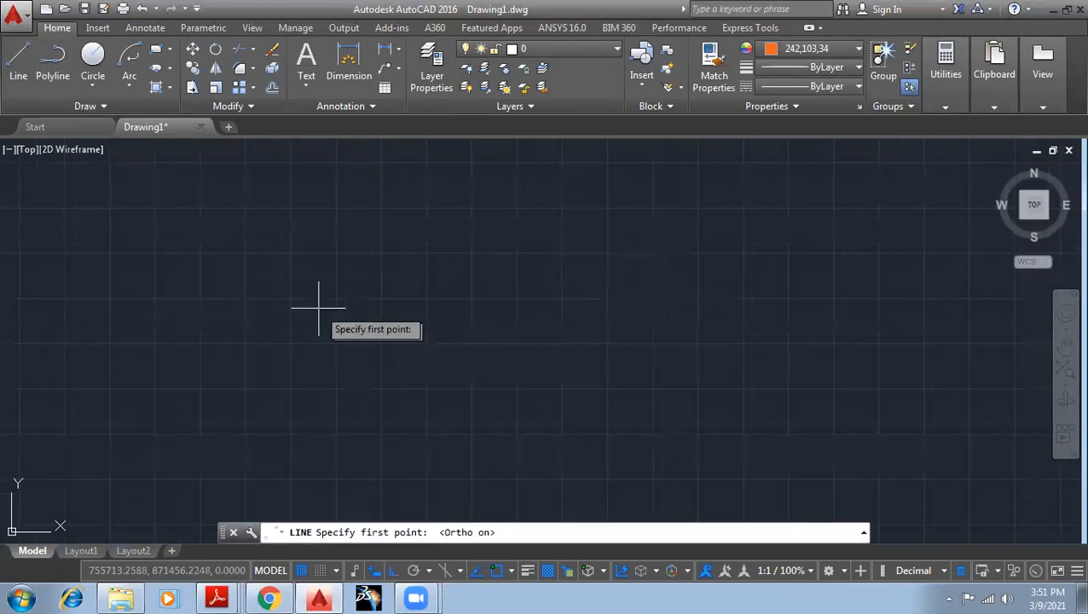
click(293, 287)
click(741, 318)
right_click(768, 295)
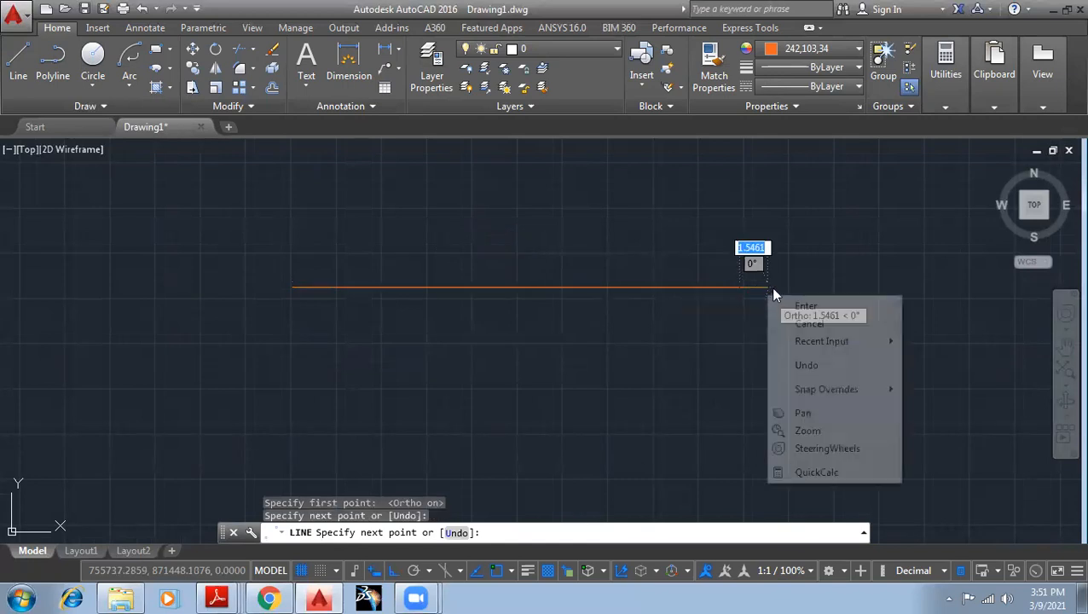
click(802, 307)
middle_drag(580, 236, 583, 307)
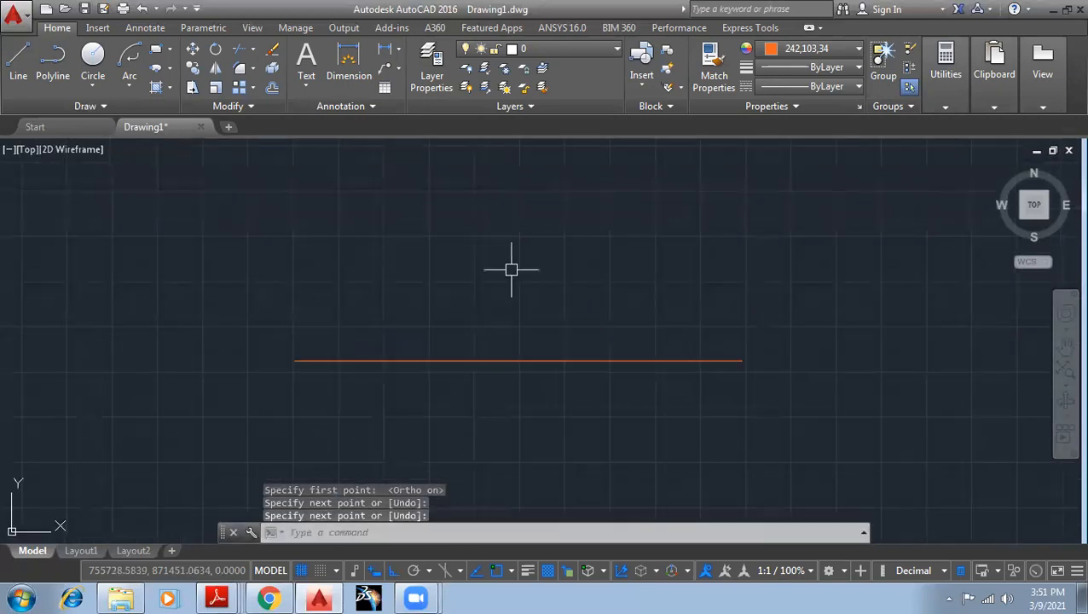
Step: Add a linear dimension between the endpoints of the horizontal line, placing it just above the line
click(397, 49)
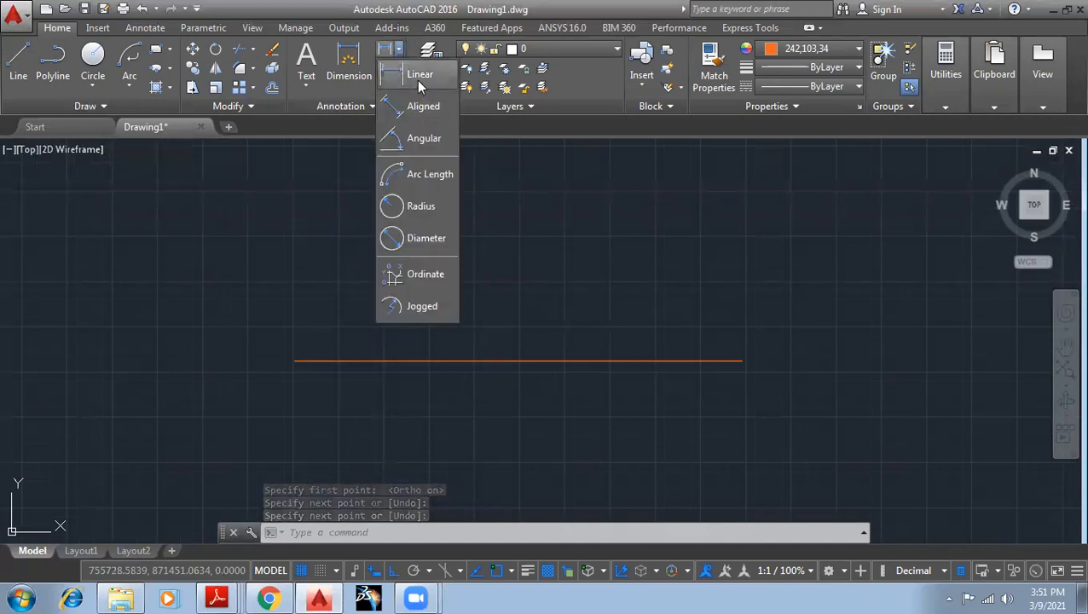
click(416, 79)
click(296, 359)
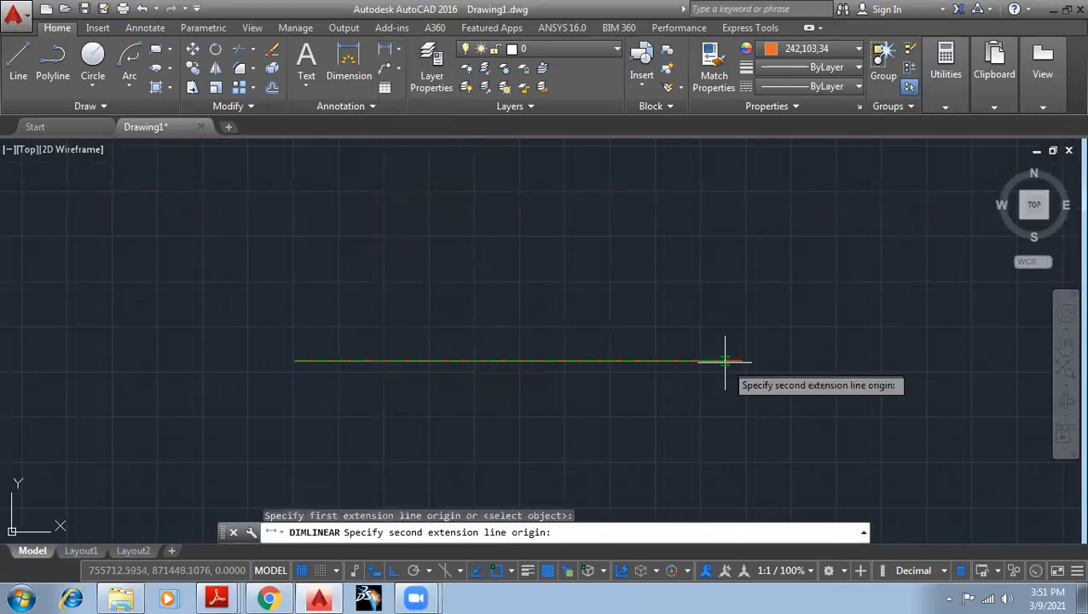
scroll(747, 362, up, 4)
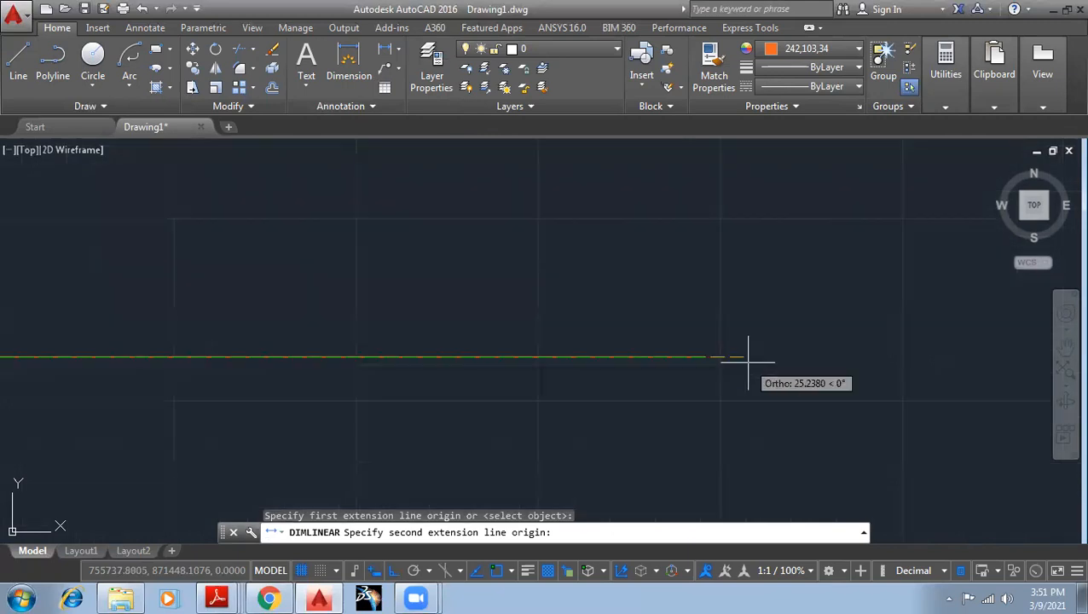
click(705, 357)
click(654, 239)
scroll(513, 268, down, 5)
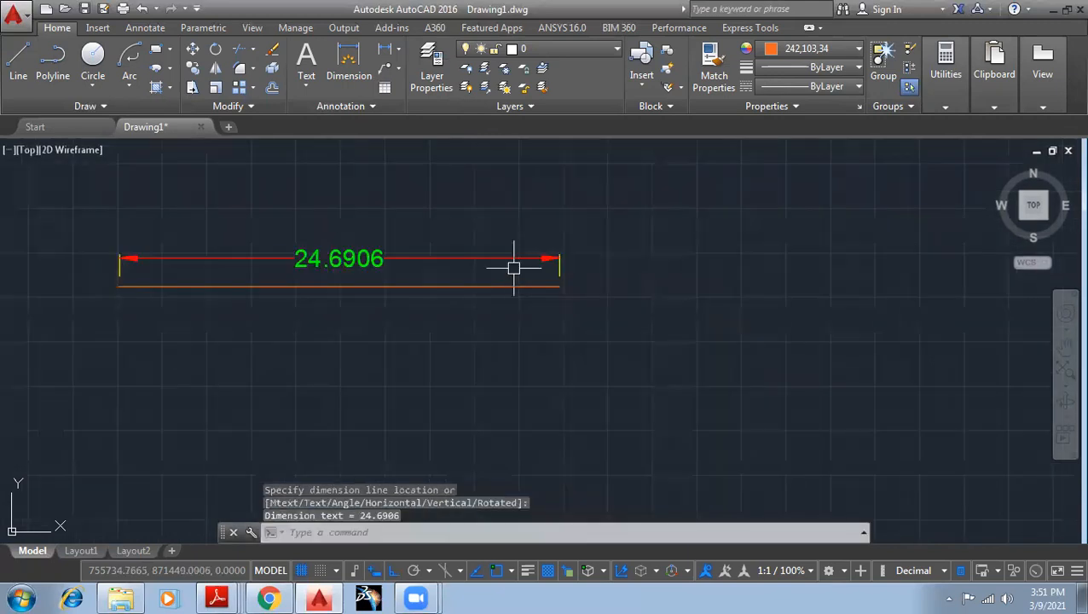
scroll(352, 243, up, 2)
scroll(376, 232, down, 2)
middle_drag(376, 232, 480, 233)
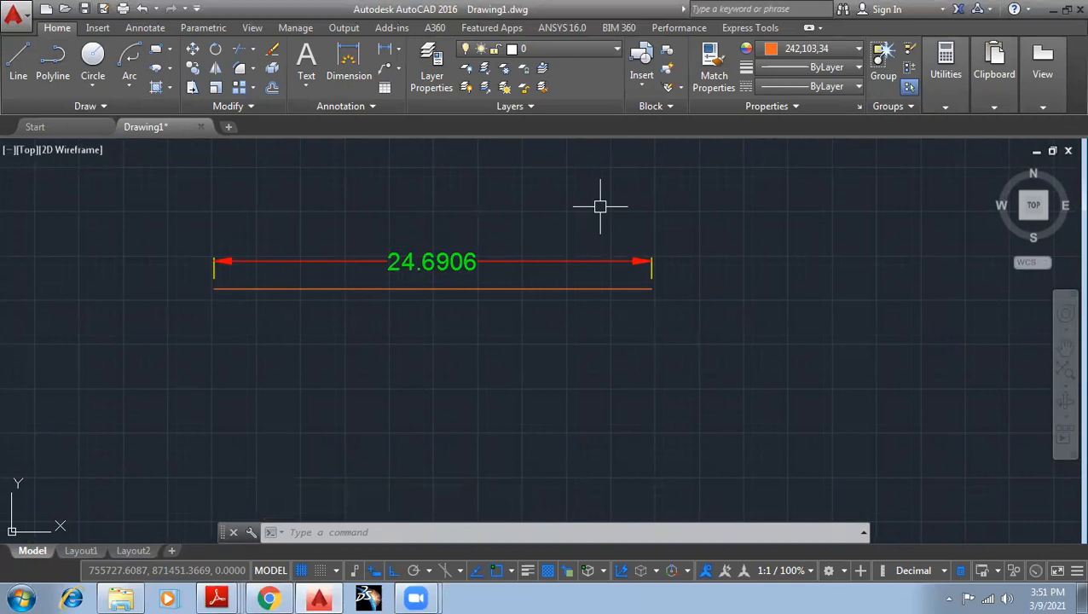
text(DS)
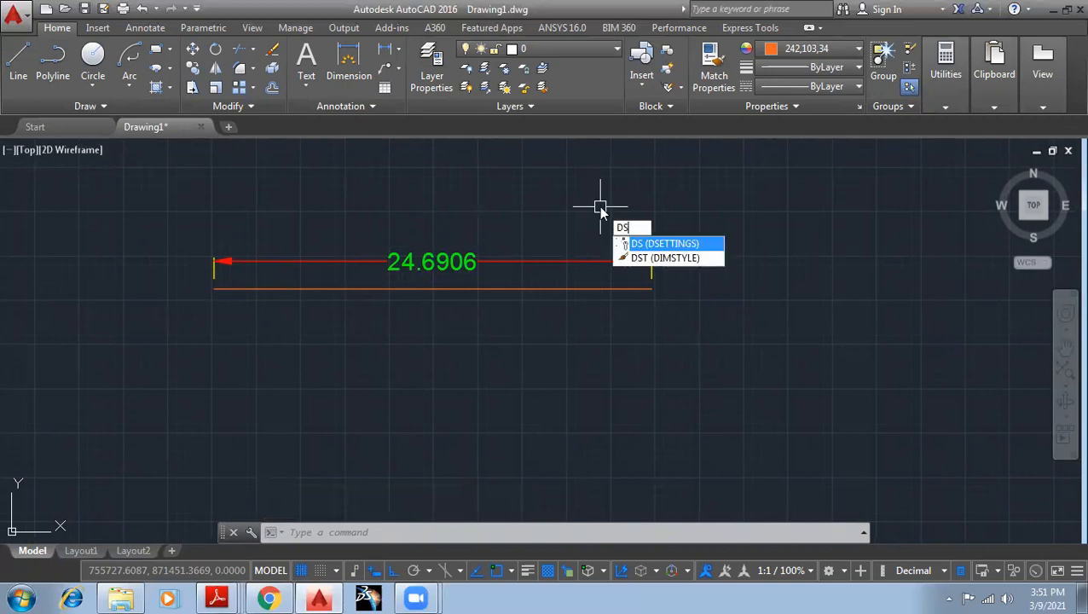
key(Escape)
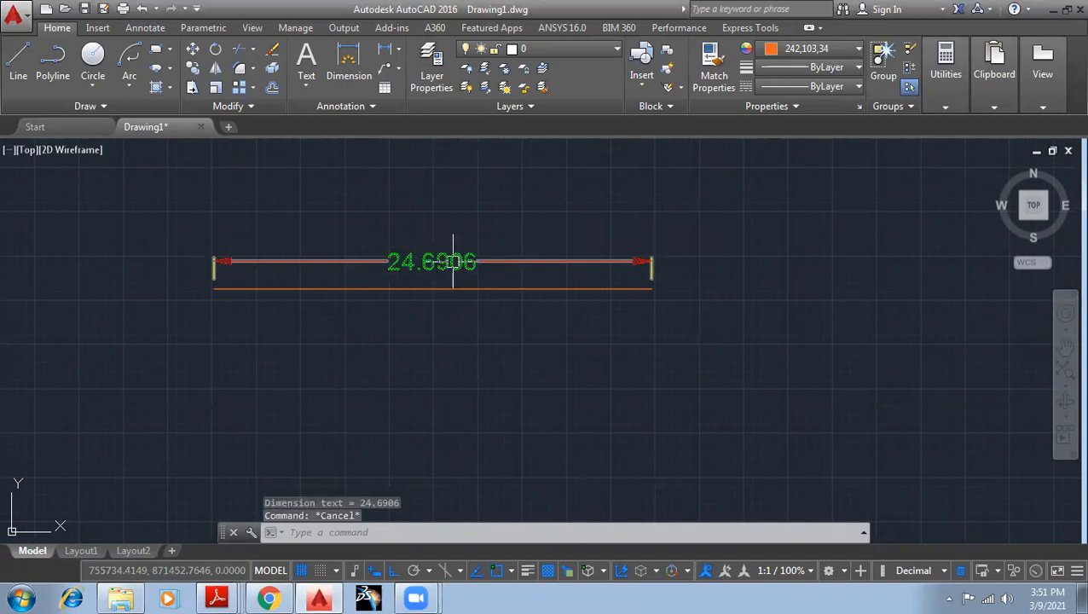
text(d)
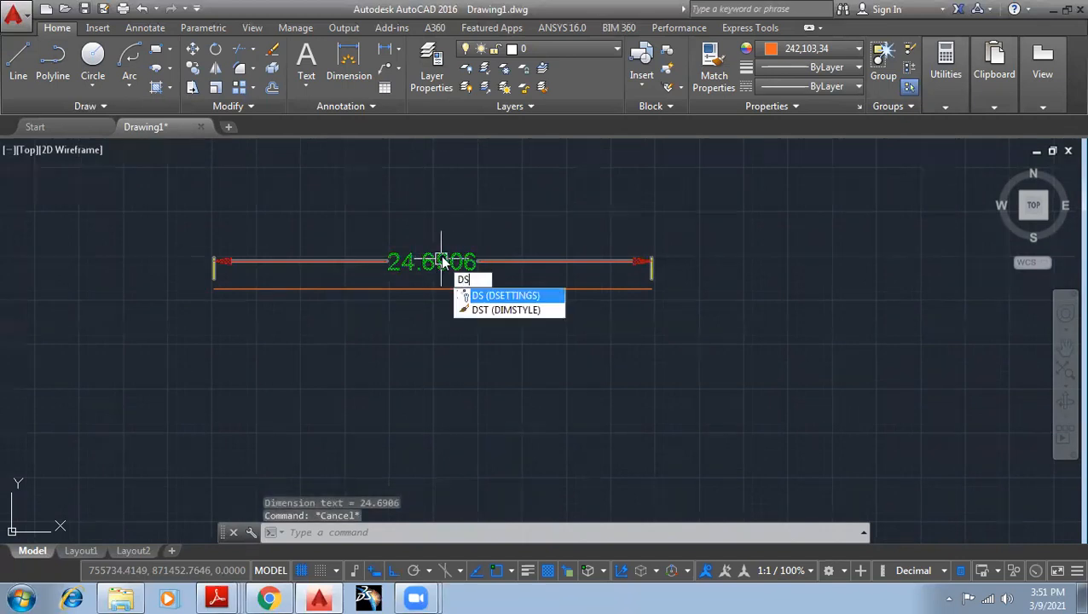
key(Return)
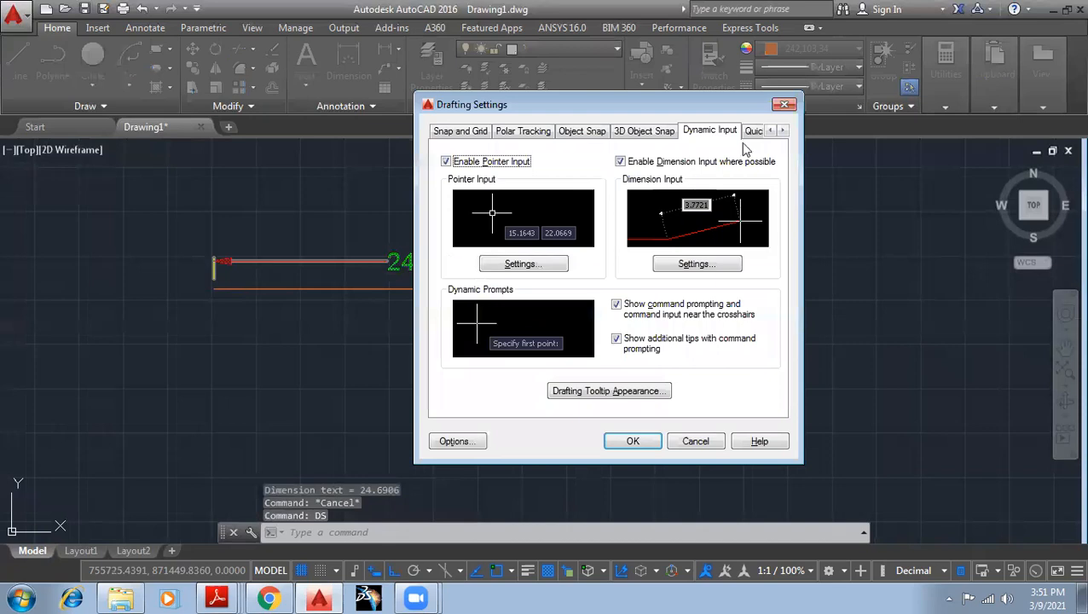
key(Escape)
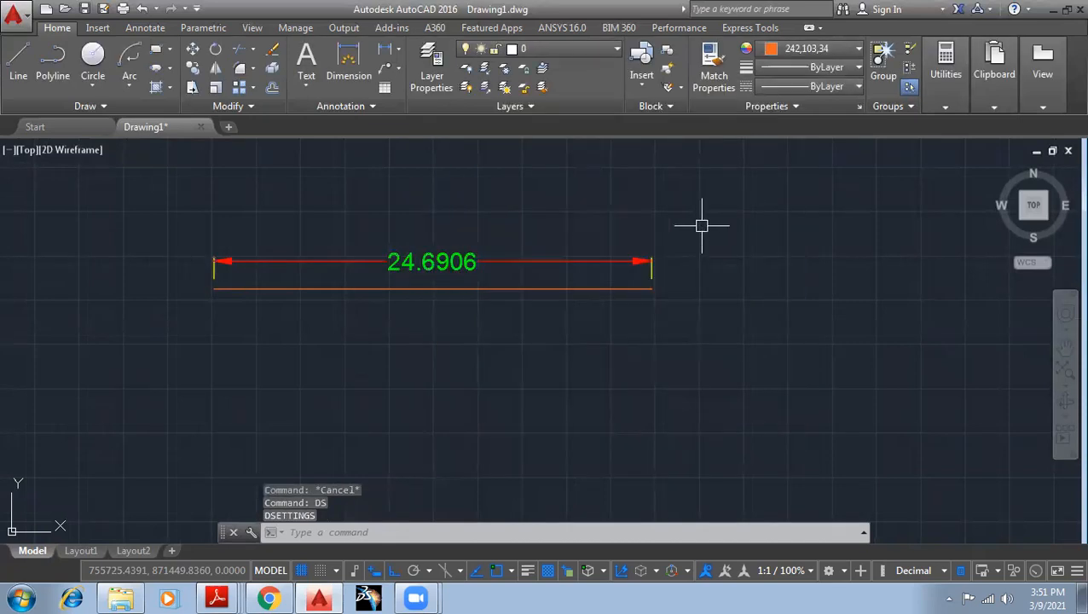
Step: Modify the xyz dimension style so that the linear precision of its primary units is 0.00
text(d)
key(Return)
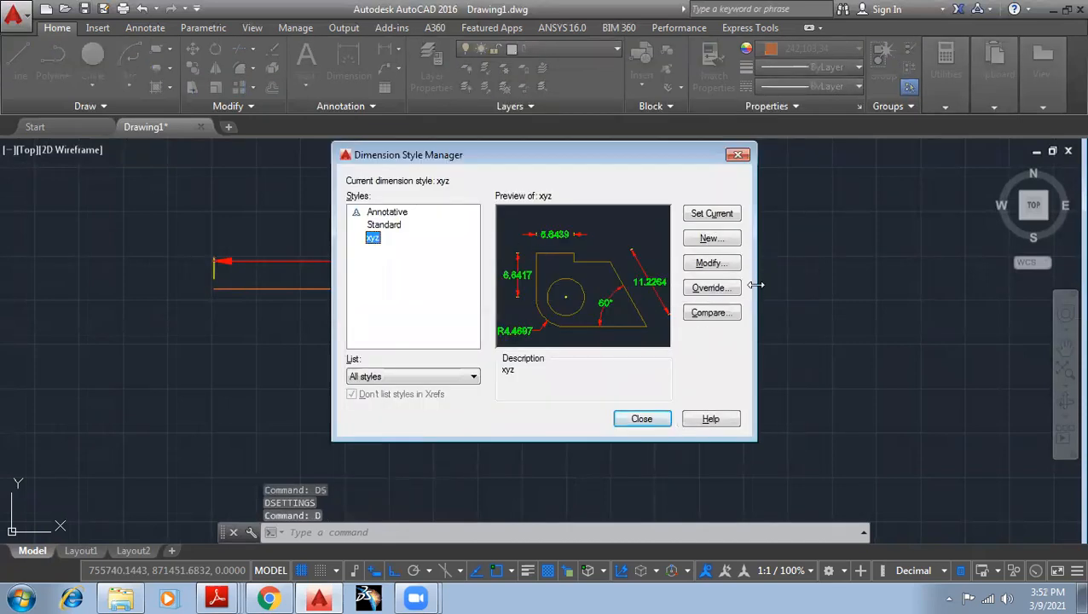
click(712, 263)
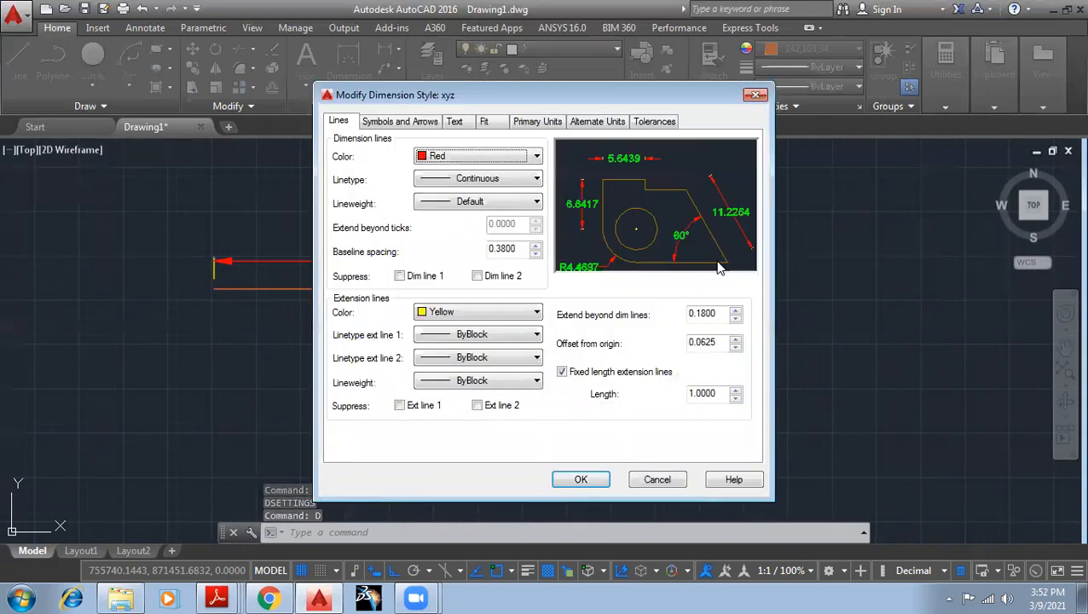
click(401, 122)
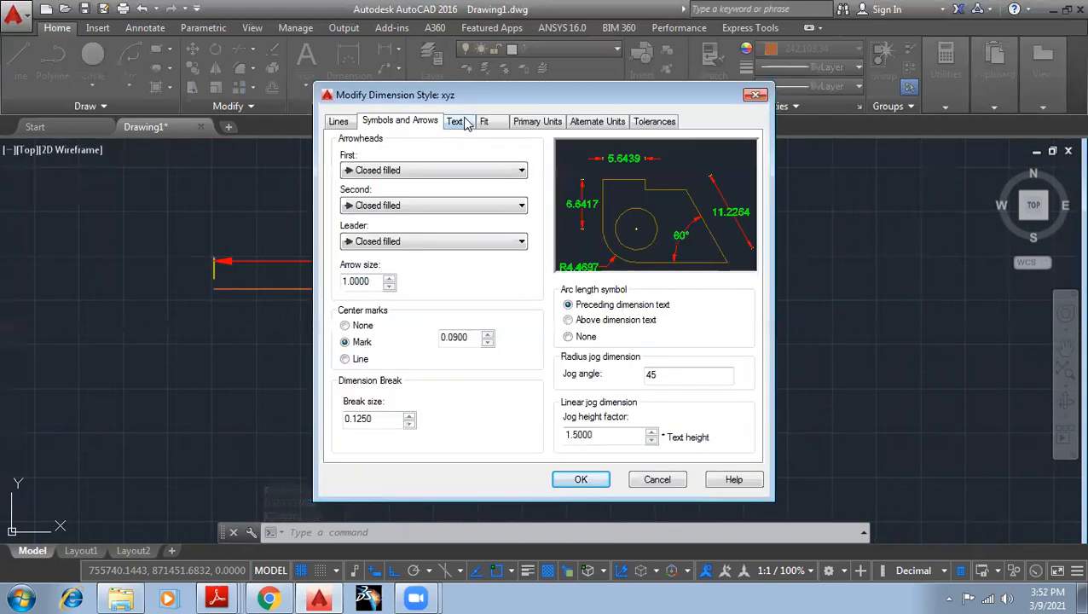
click(456, 122)
click(499, 123)
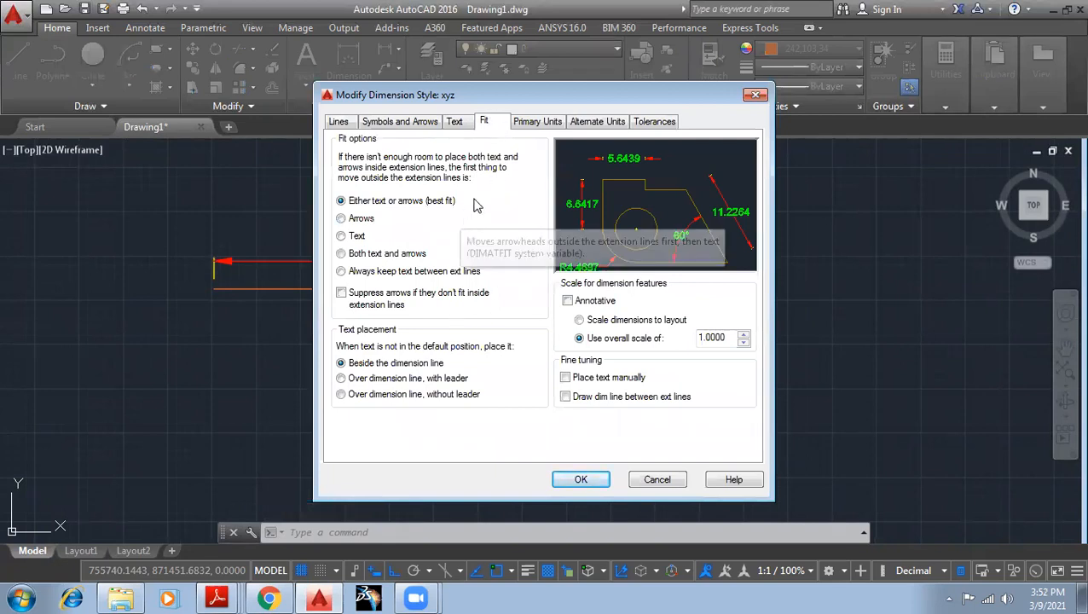
click(545, 124)
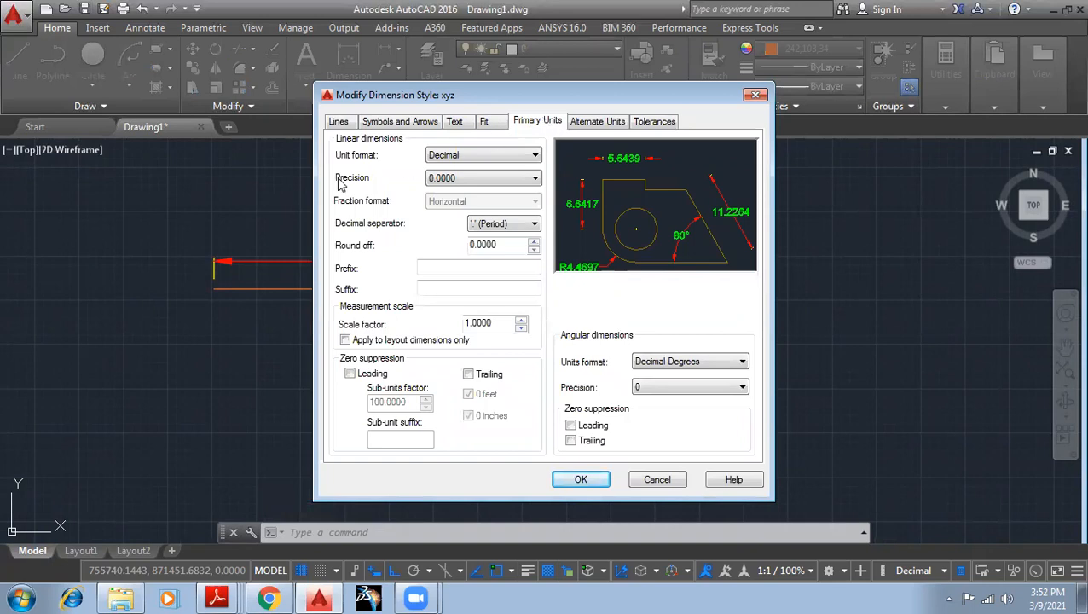
click(468, 177)
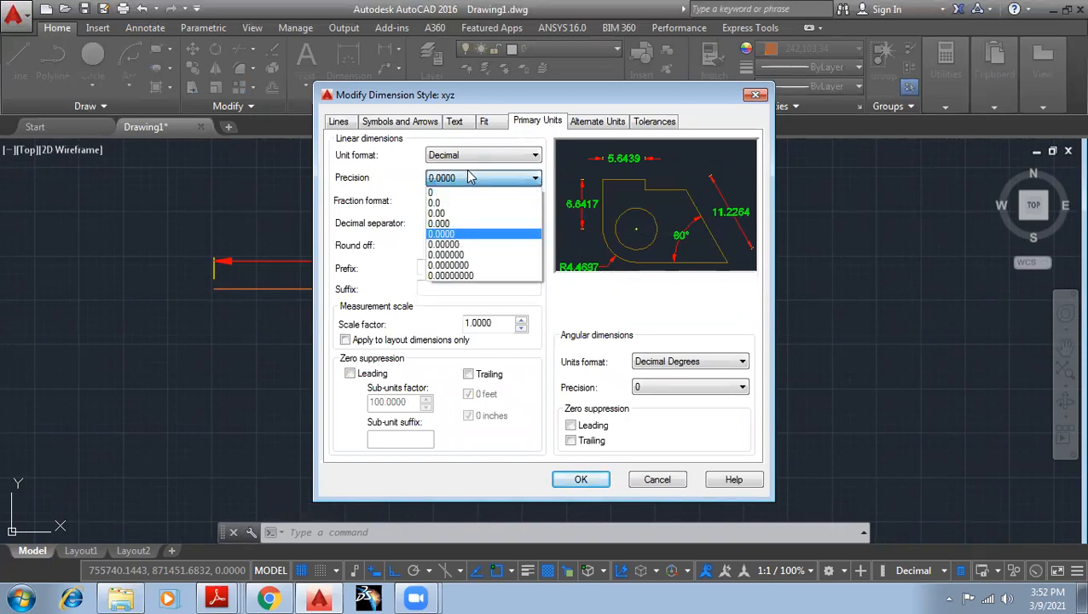
click(468, 213)
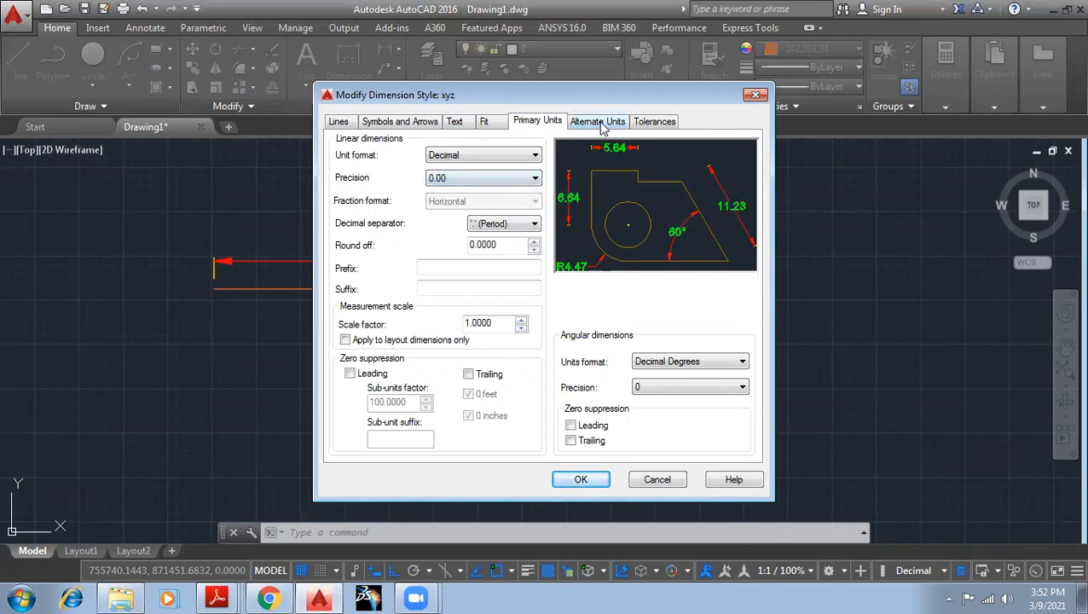
Step: Try the Symmetrical, Deviation, Limits and Basic tolerance methods in the xyz dimension style and compare their previews
click(655, 123)
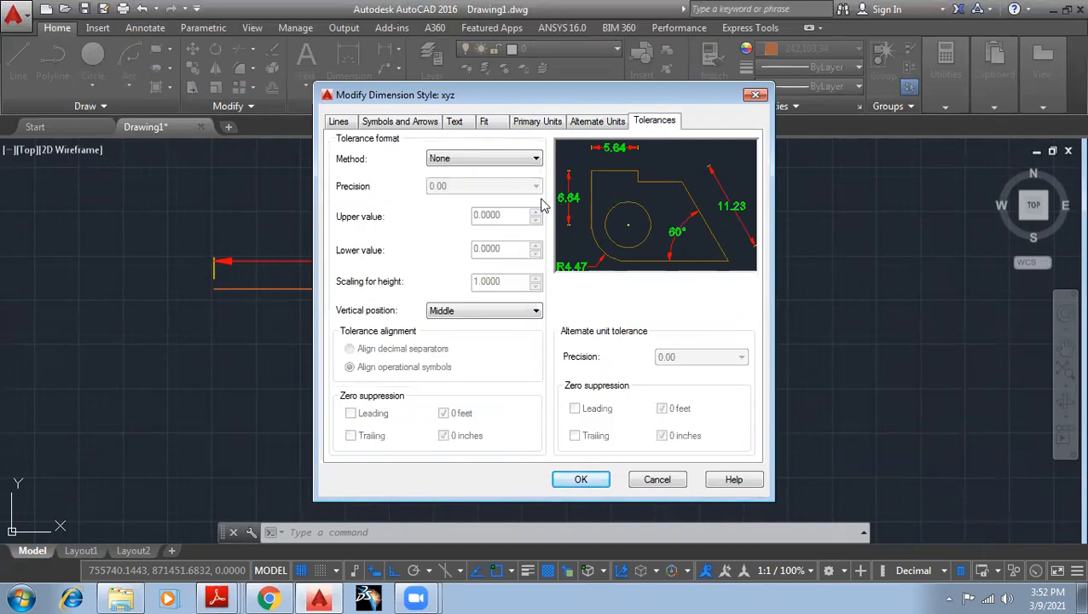
click(475, 161)
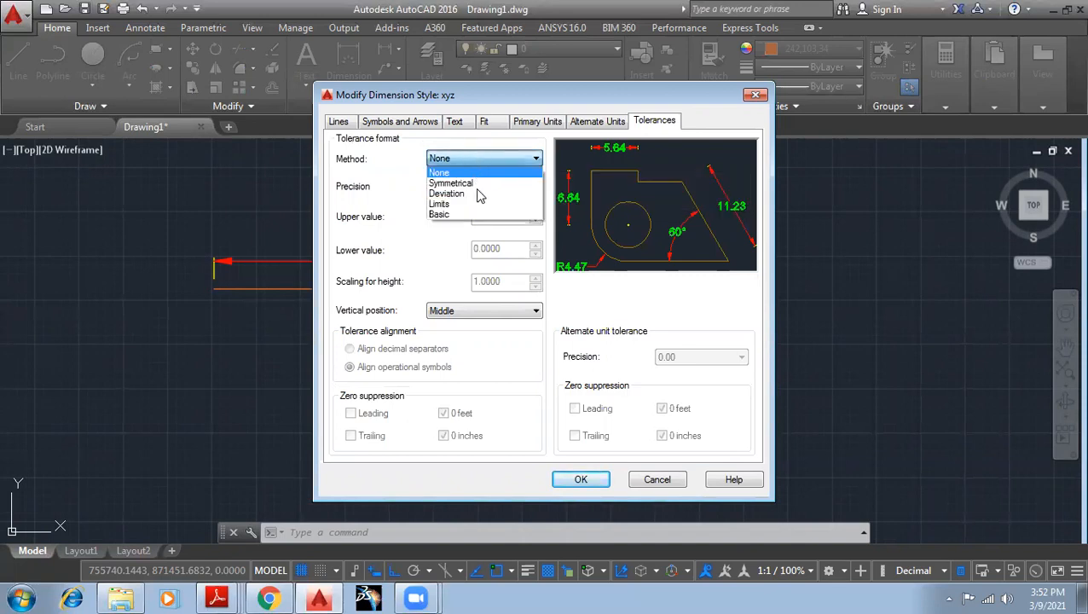
click(481, 182)
click(478, 159)
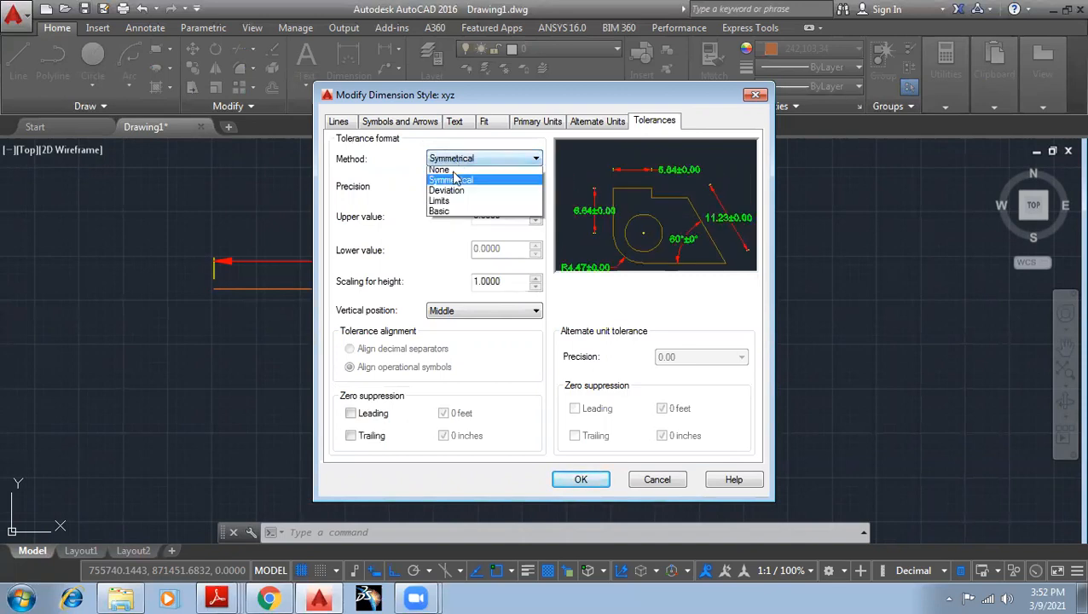
click(468, 195)
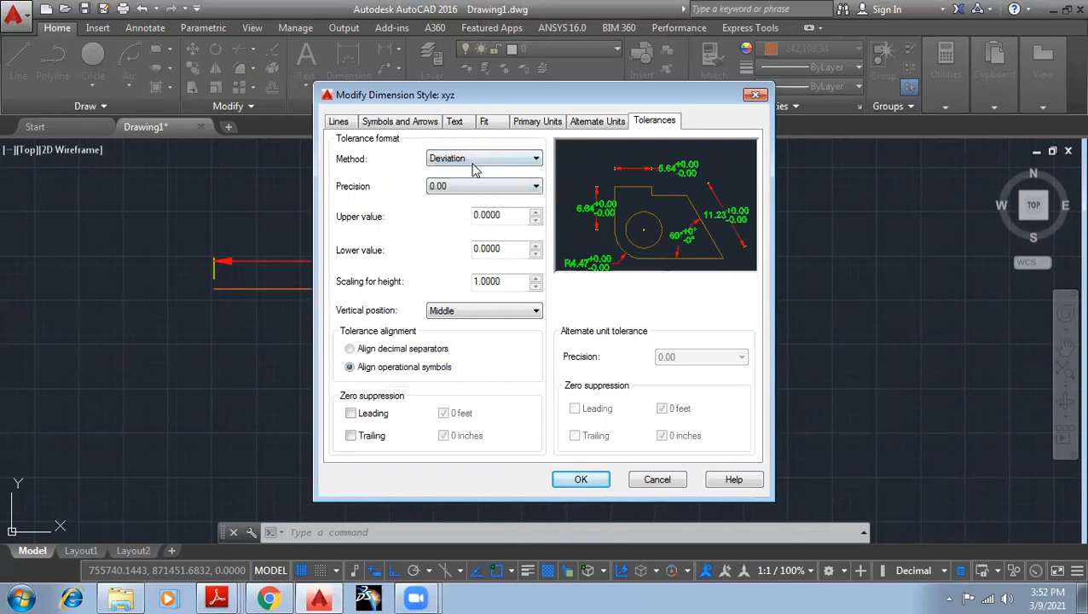
click(474, 159)
click(452, 204)
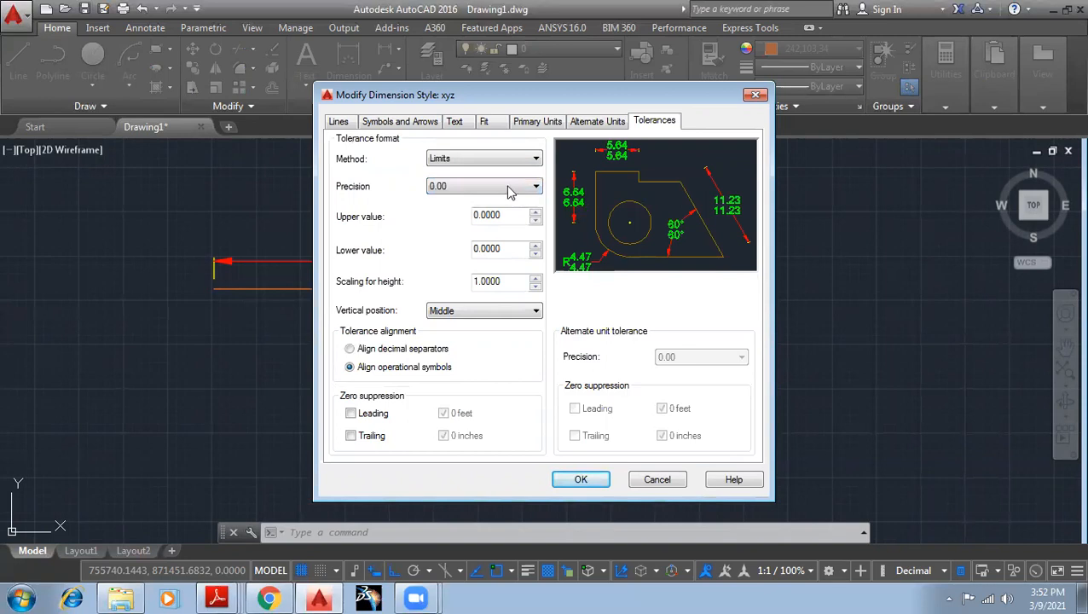
click(480, 160)
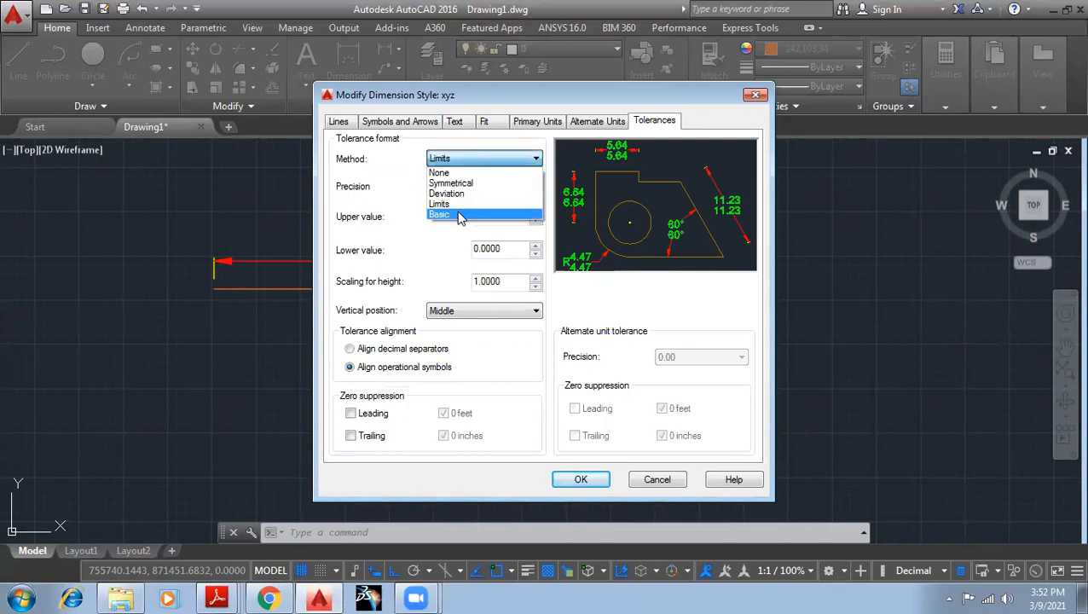
click(445, 214)
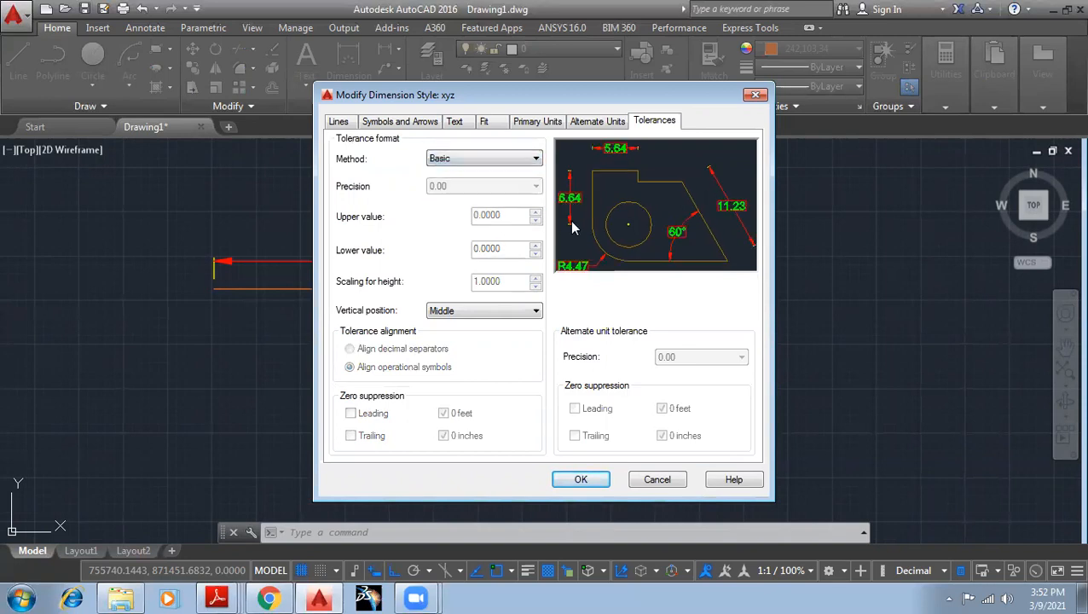
click(490, 162)
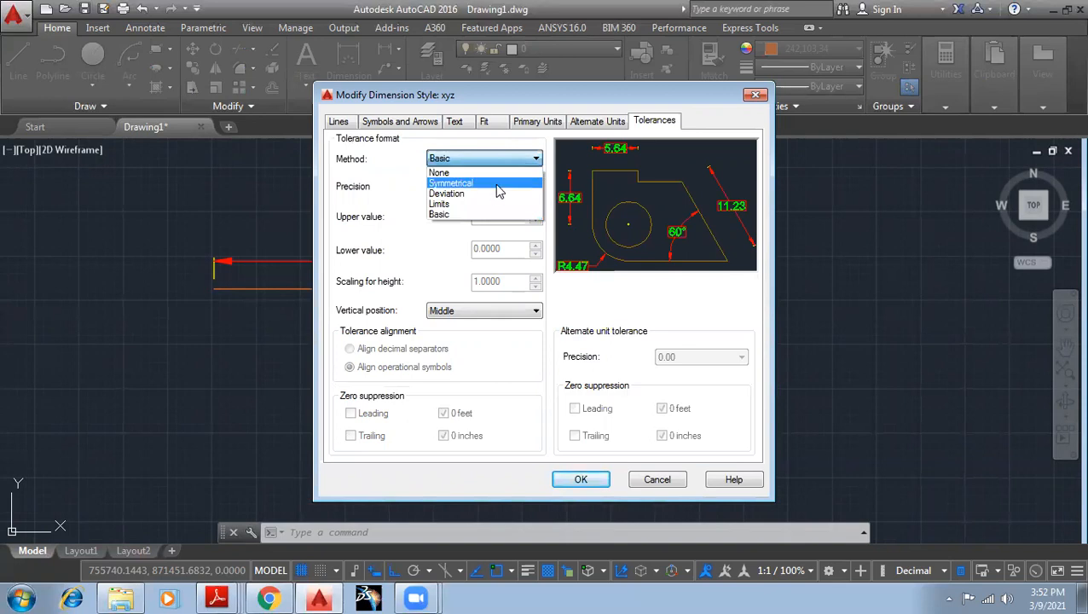
click(497, 185)
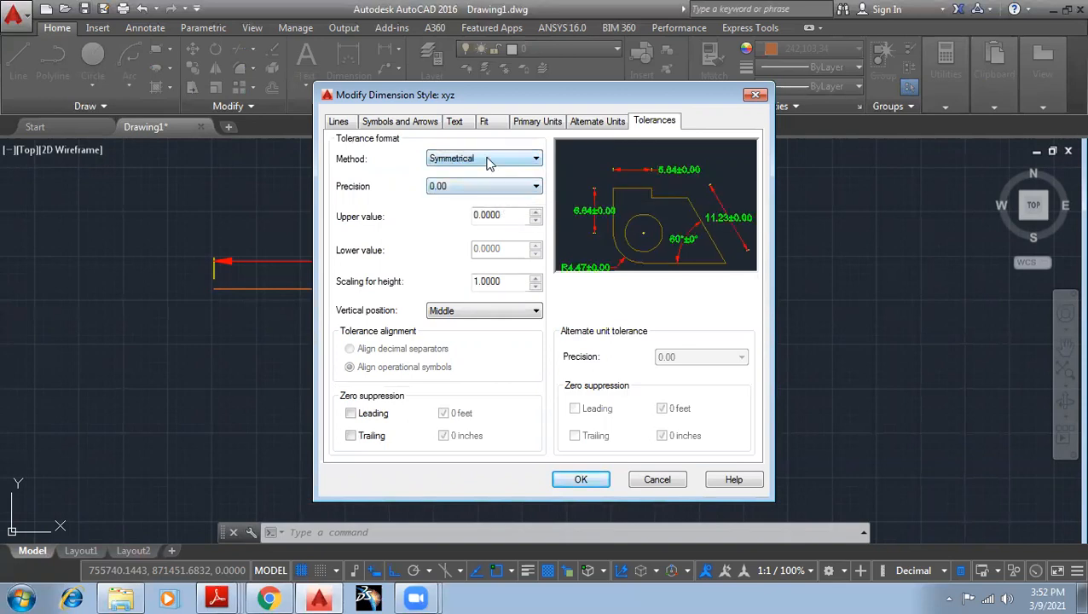
Step: Set the xyz style's tolerance method to Deviation with an upper value and a lower value of 0.05
click(488, 161)
click(483, 194)
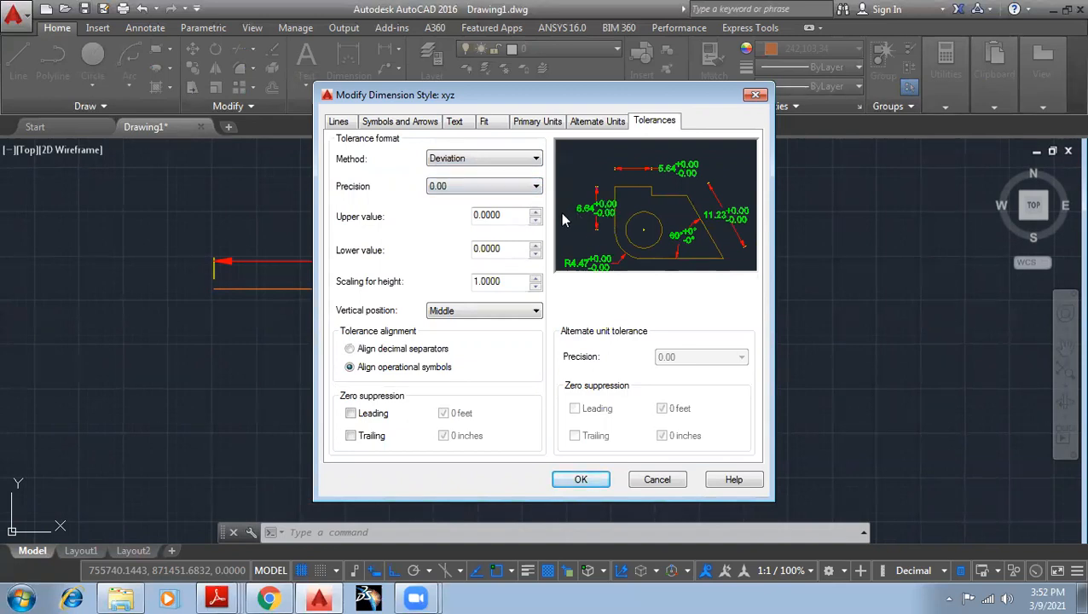
drag(510, 215, 489, 214)
text(5)
click(503, 248)
drag(505, 247, 487, 249)
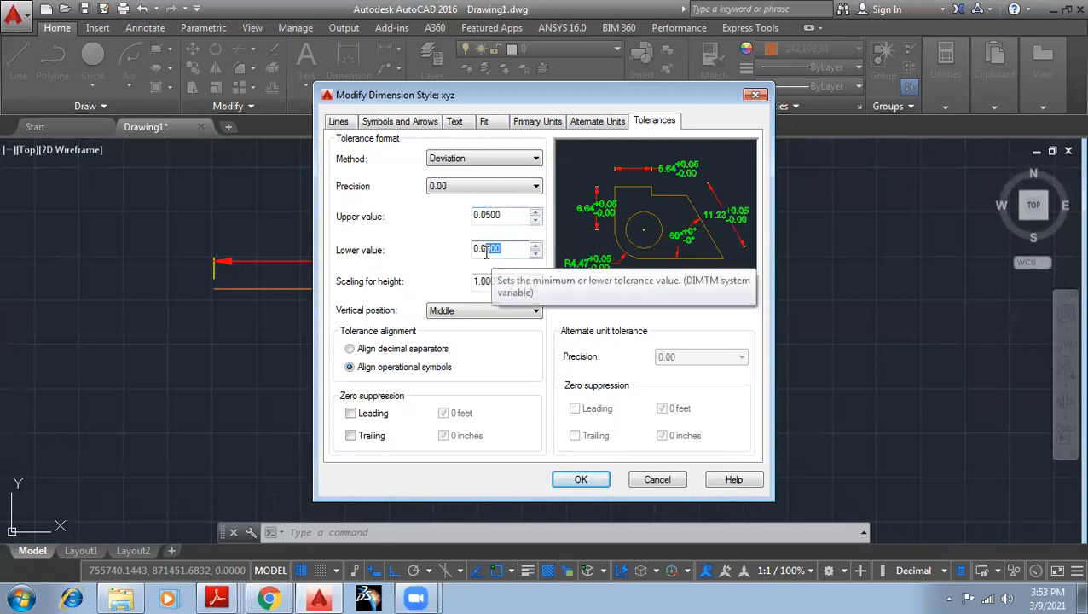
text(5)
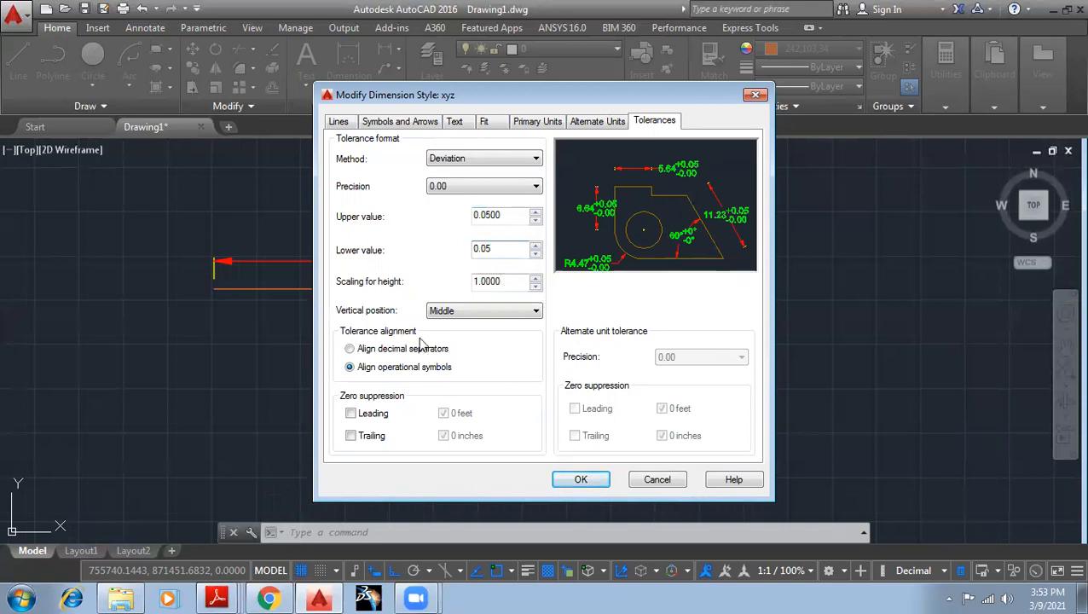
Step: Try the Top vertical position for the tolerance text, choose Bottom instead, and apply the modified xyz style
click(523, 315)
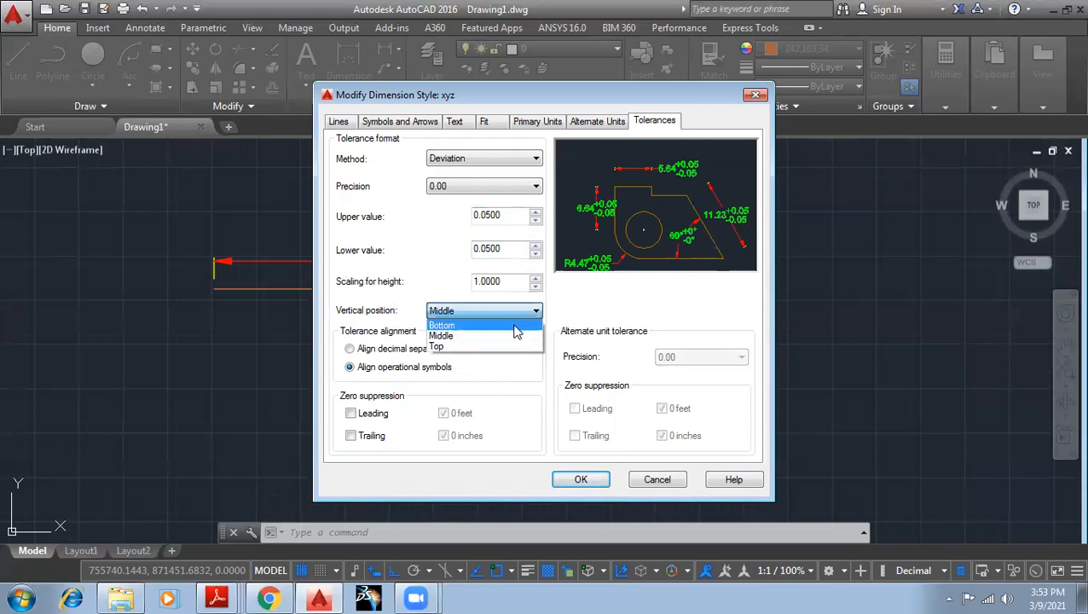
click(483, 345)
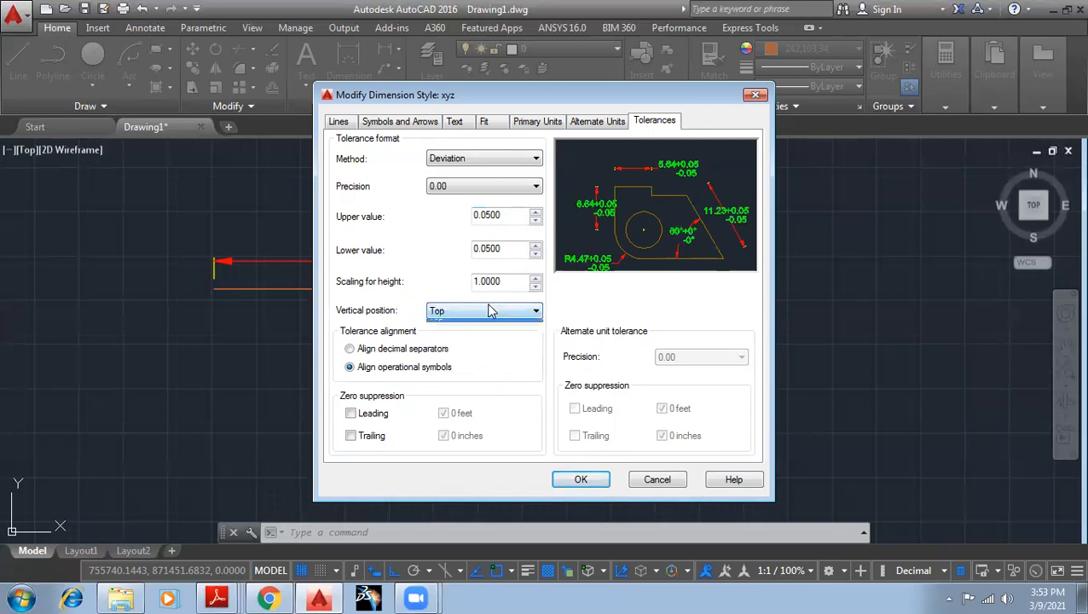
click(491, 310)
click(477, 324)
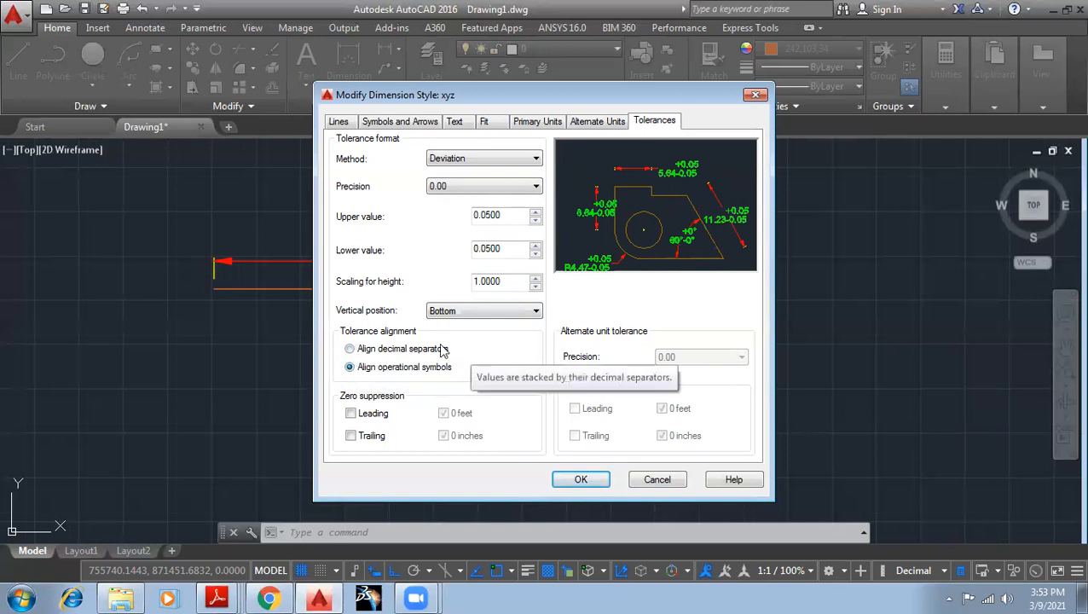
click(585, 479)
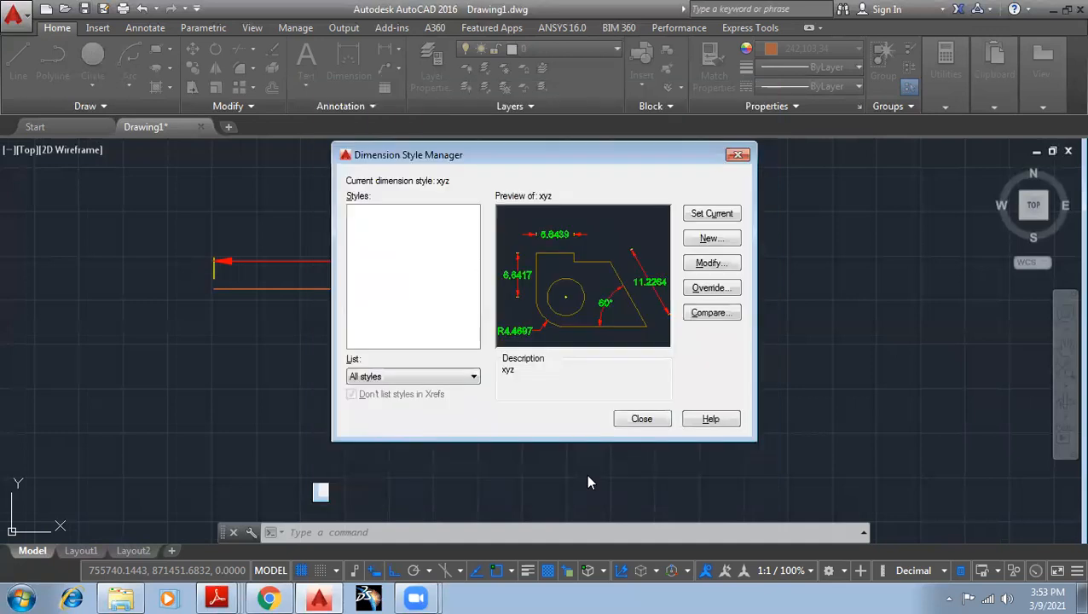
click(656, 418)
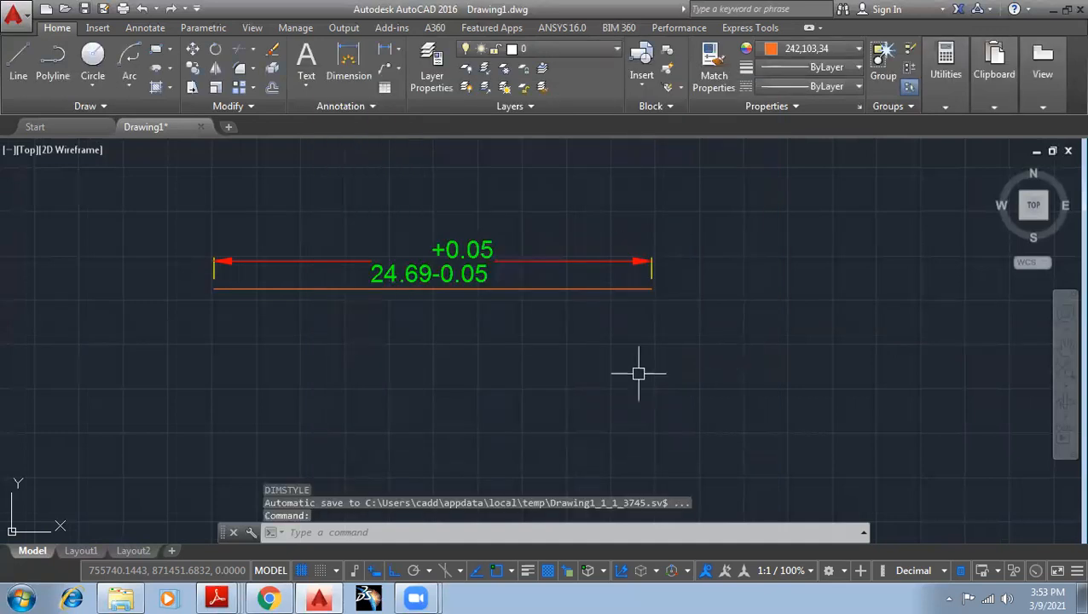
Step: Draw a circle with a radius of about 9.04 units in the empty area right of the dimensioned line
scroll(428, 272, up, 4)
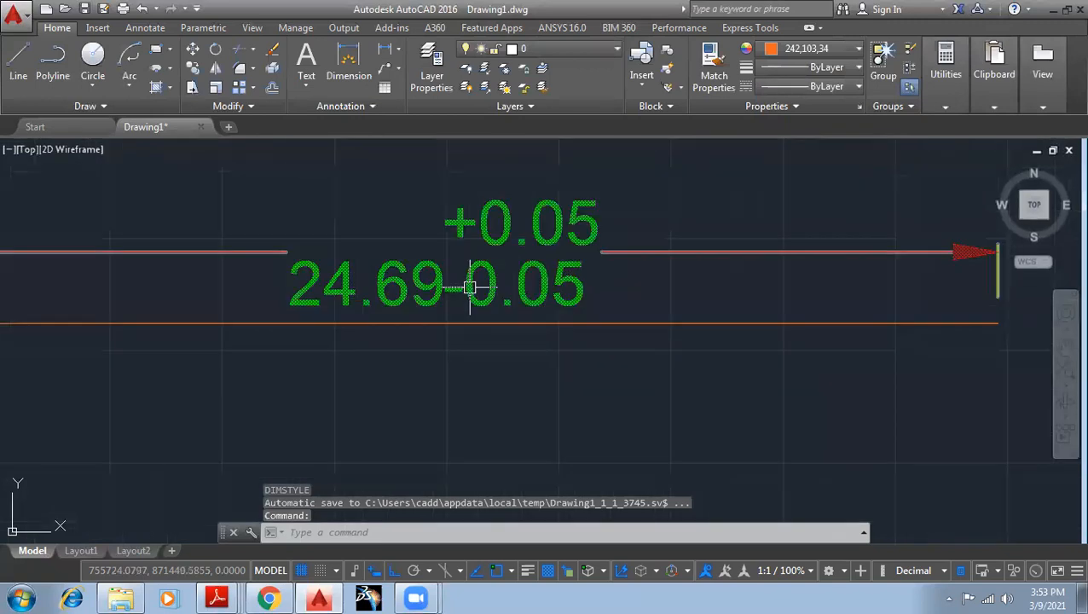
scroll(470, 287, down, 4)
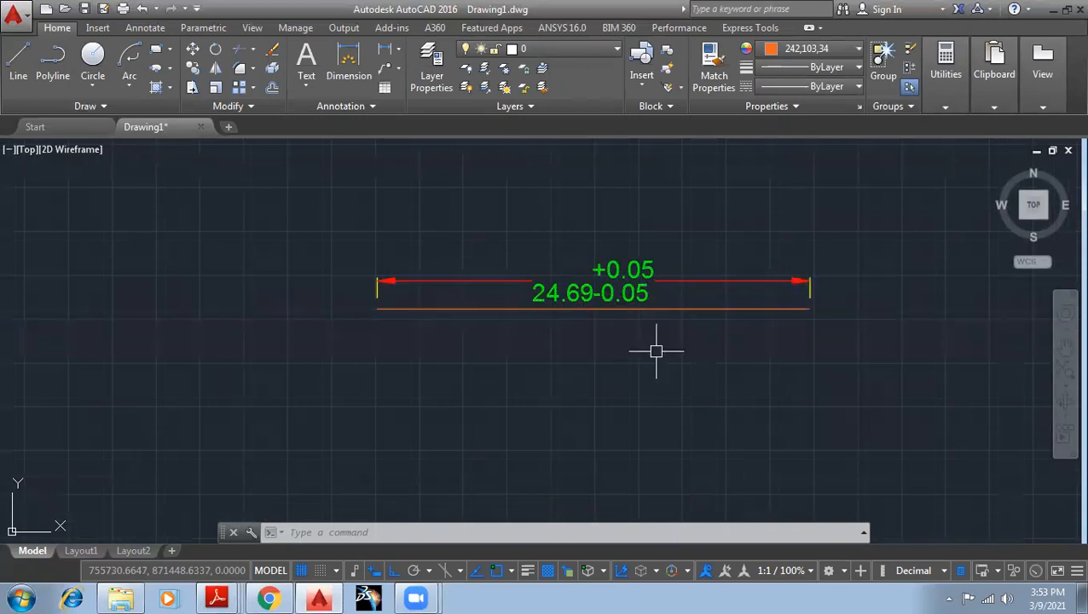
scroll(707, 361, down, 2)
middle_drag(770, 362, 600, 338)
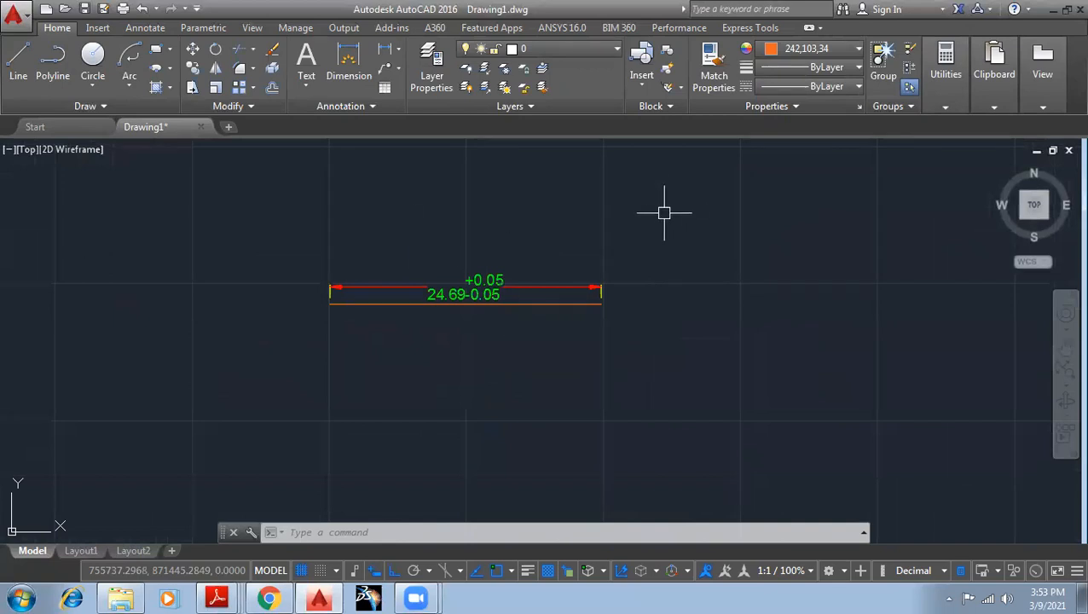
middle_drag(524, 234, 446, 228)
middle_drag(556, 213, 413, 212)
click(85, 64)
click(519, 261)
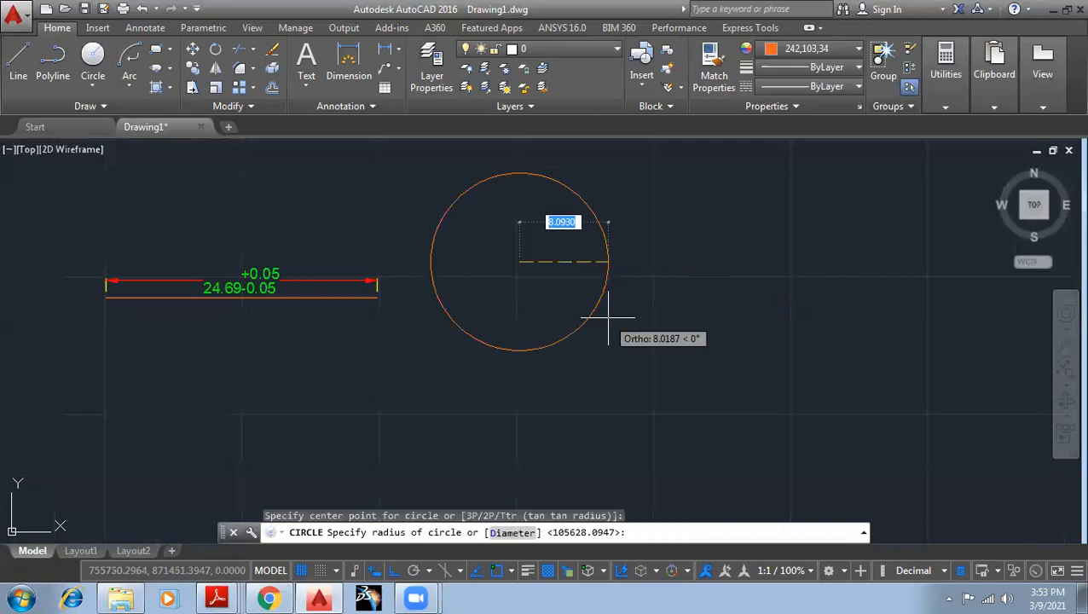
click(514, 162)
Step: Add a radius dimension to the circle, placing its text outside the upper right of the circle
click(397, 48)
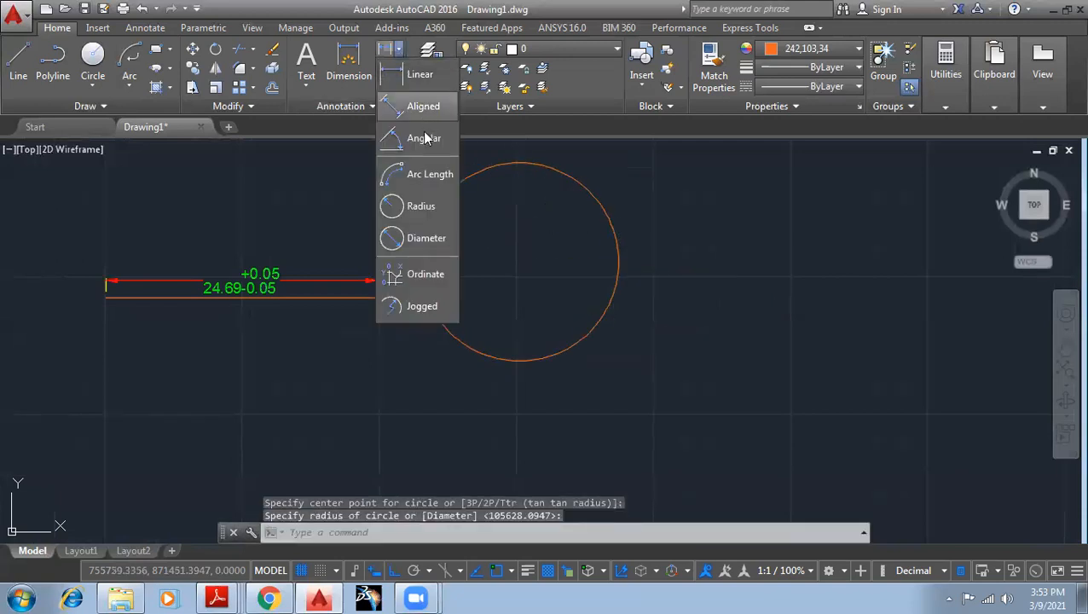
click(422, 209)
click(595, 199)
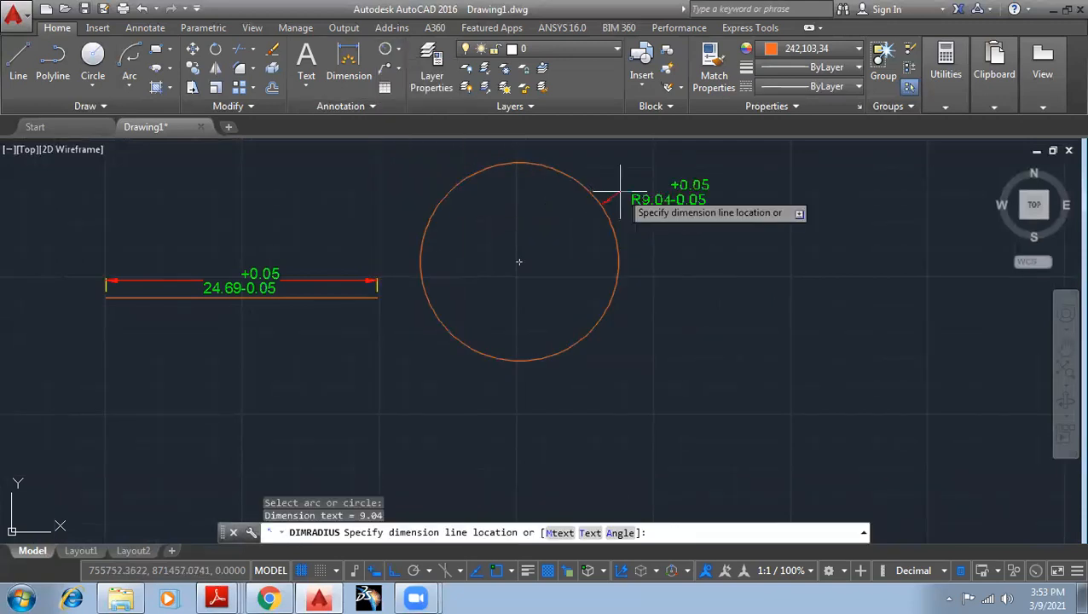
click(622, 175)
Step: With Ortho mode off, draw a line from the horizontal line's left endpoint, rising to the right at about 30°
middle_drag(691, 228, 644, 250)
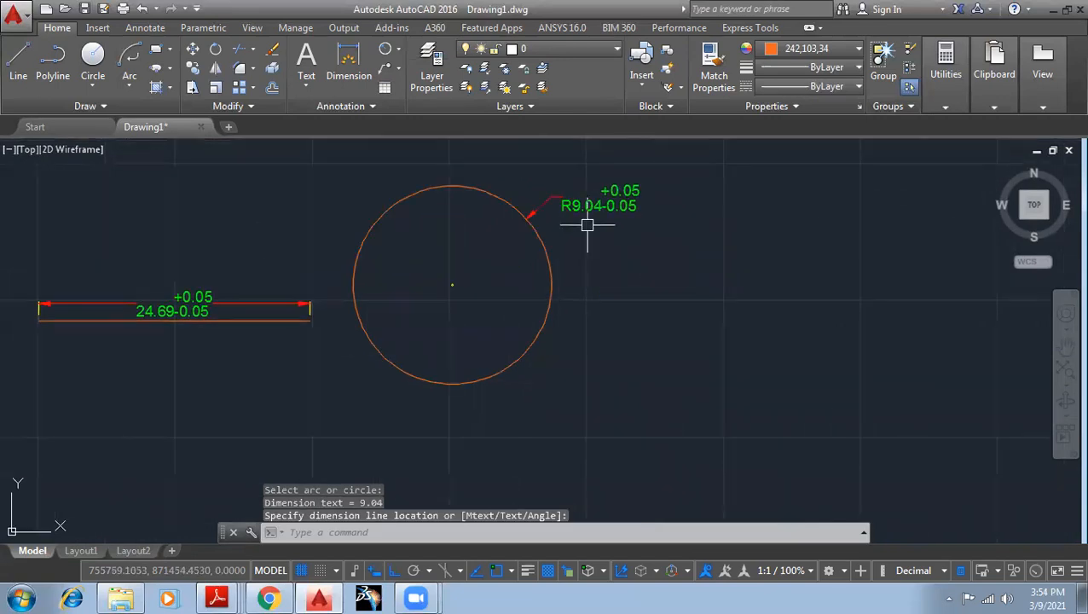
scroll(587, 224, down, 2)
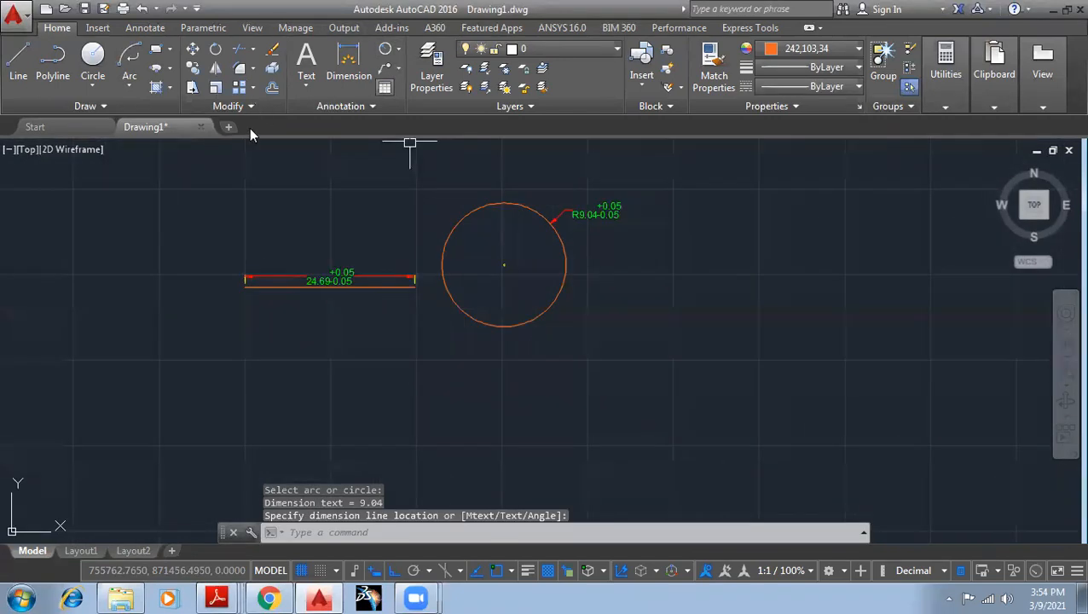
scroll(255, 141, down, 2)
middle_drag(228, 177, 190, 141)
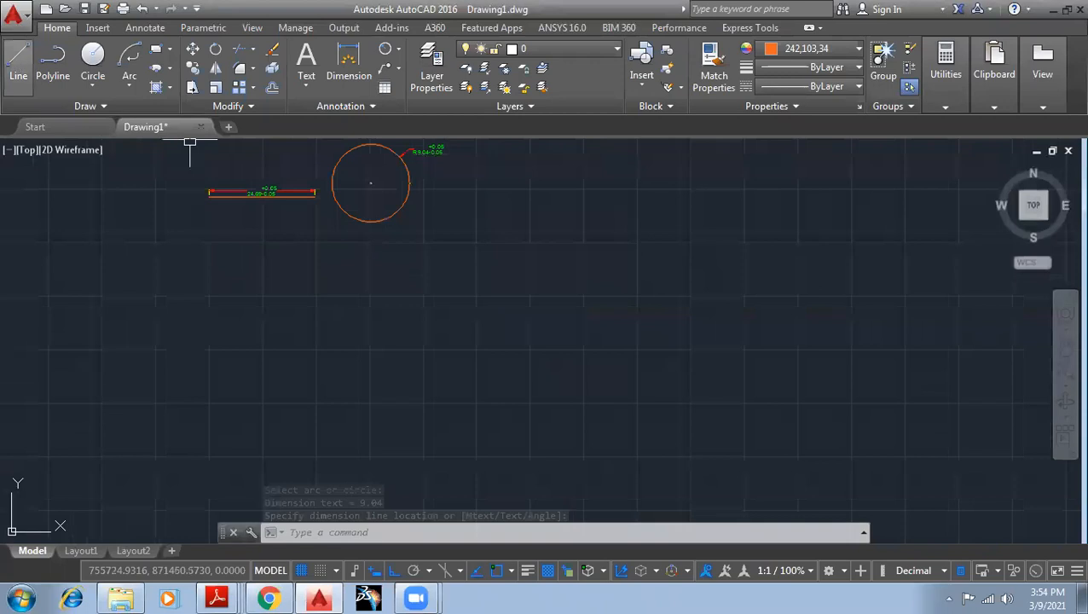
scroll(200, 119, up, 4)
text(l)
key(Return)
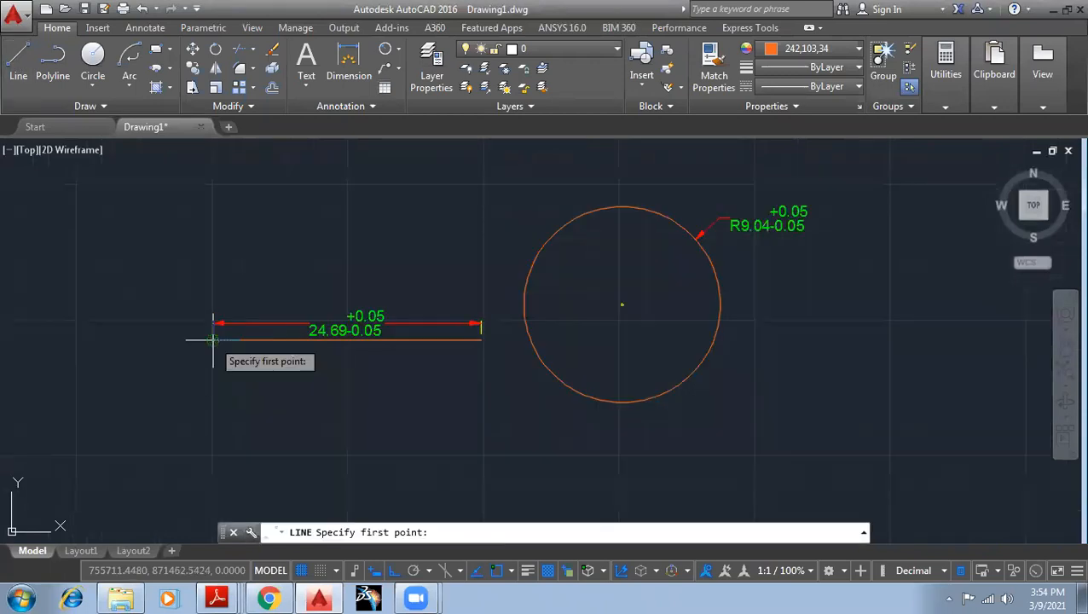
click(213, 340)
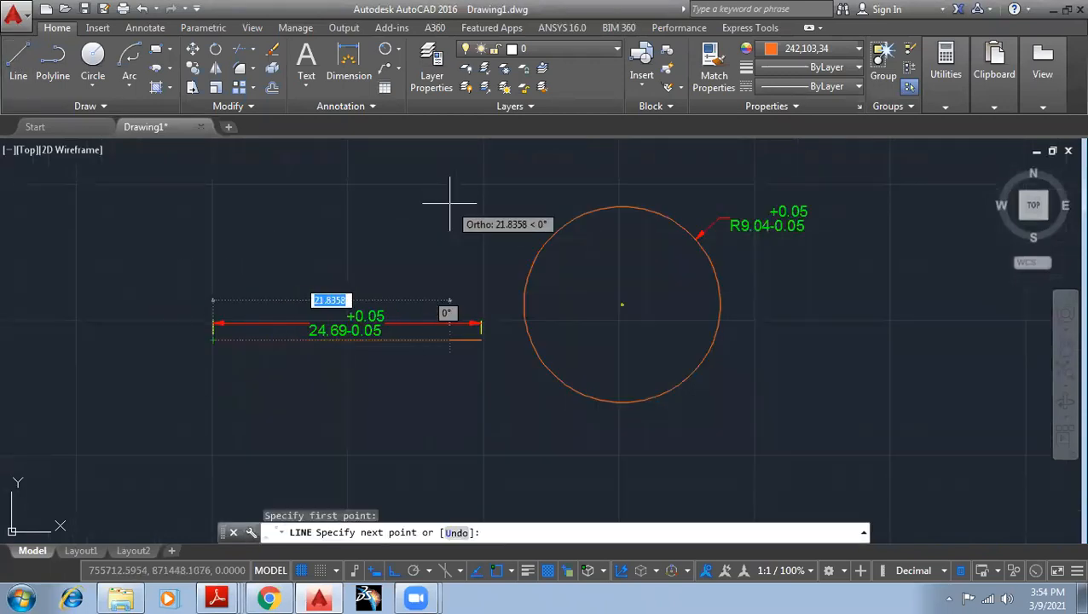
key(F8)
click(450, 204)
right_click(447, 207)
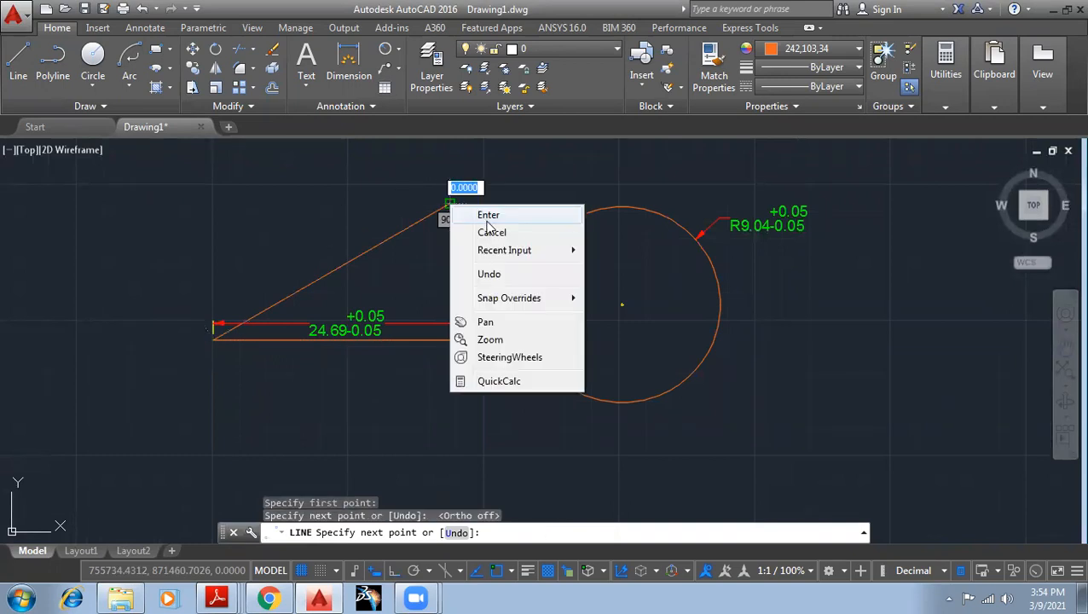
click(489, 215)
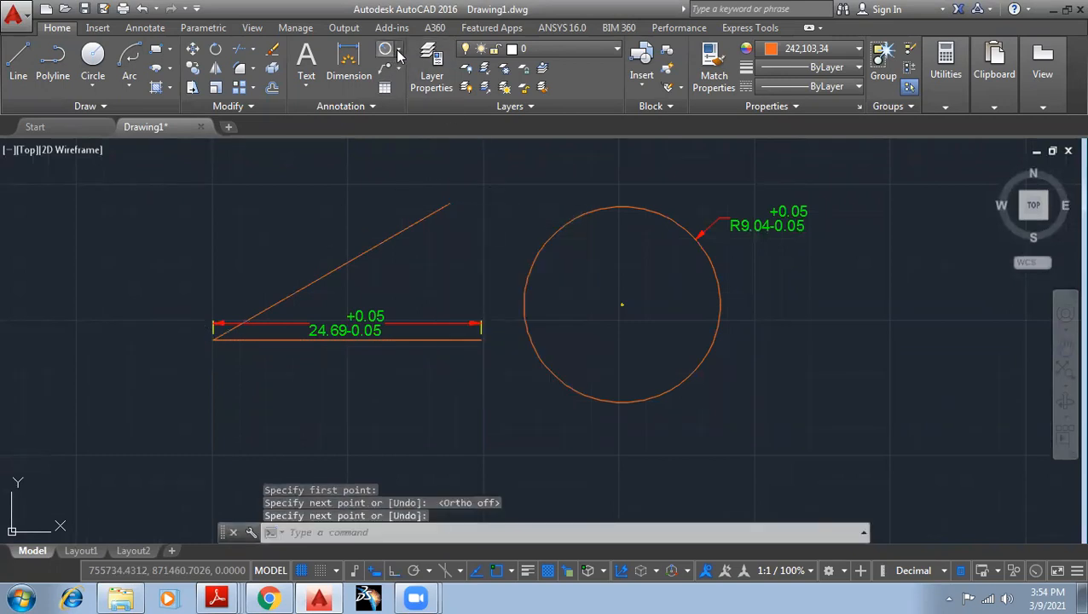
Step: Add an angular dimension between the horizontal and sloped lines, placing its arc near their open ends
click(398, 53)
click(411, 138)
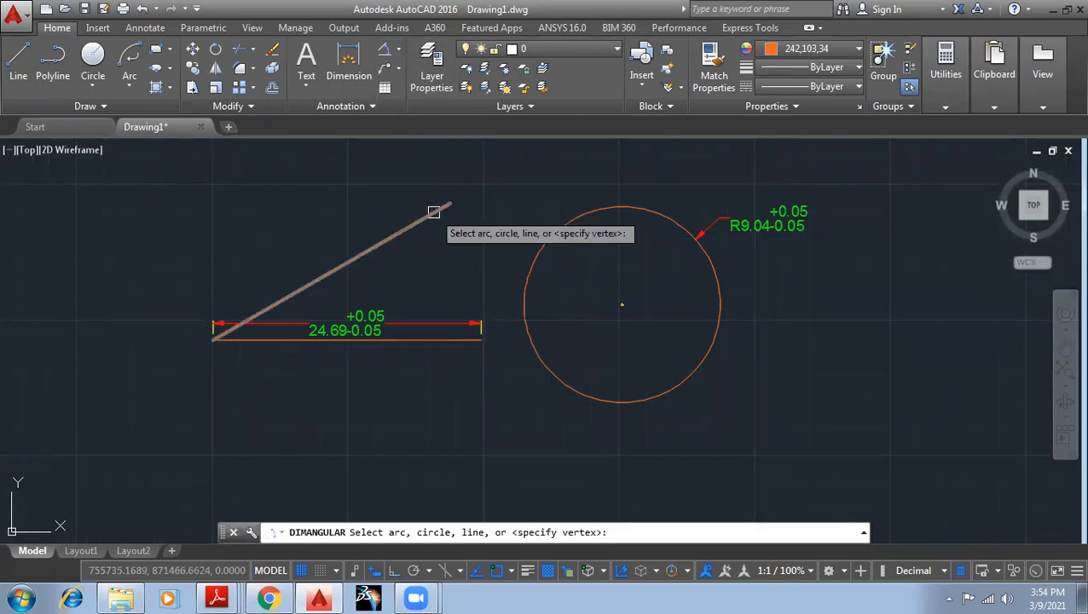
click(430, 338)
click(397, 233)
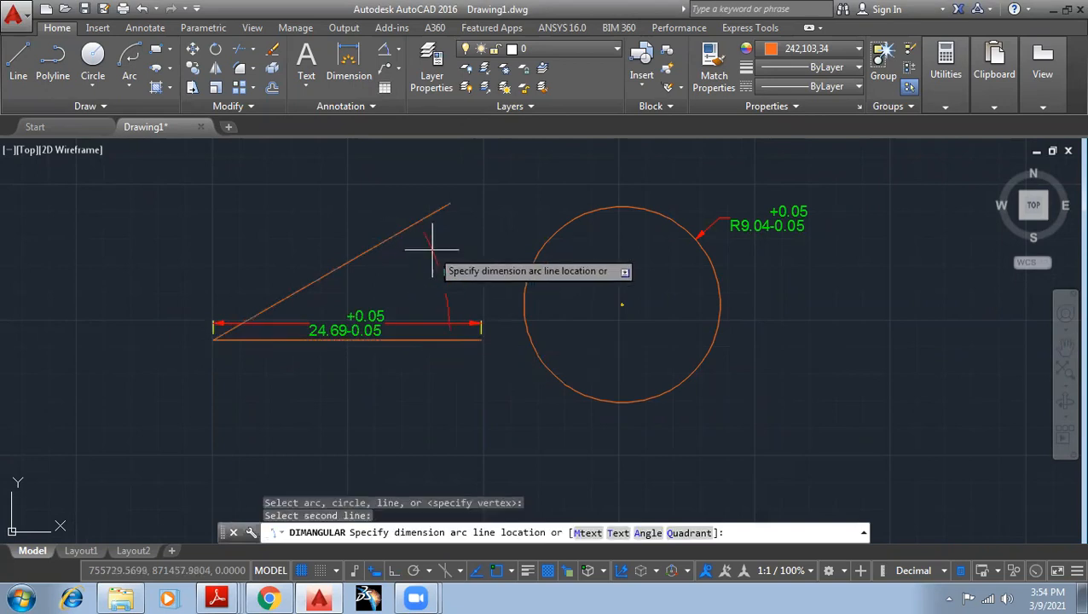
click(441, 247)
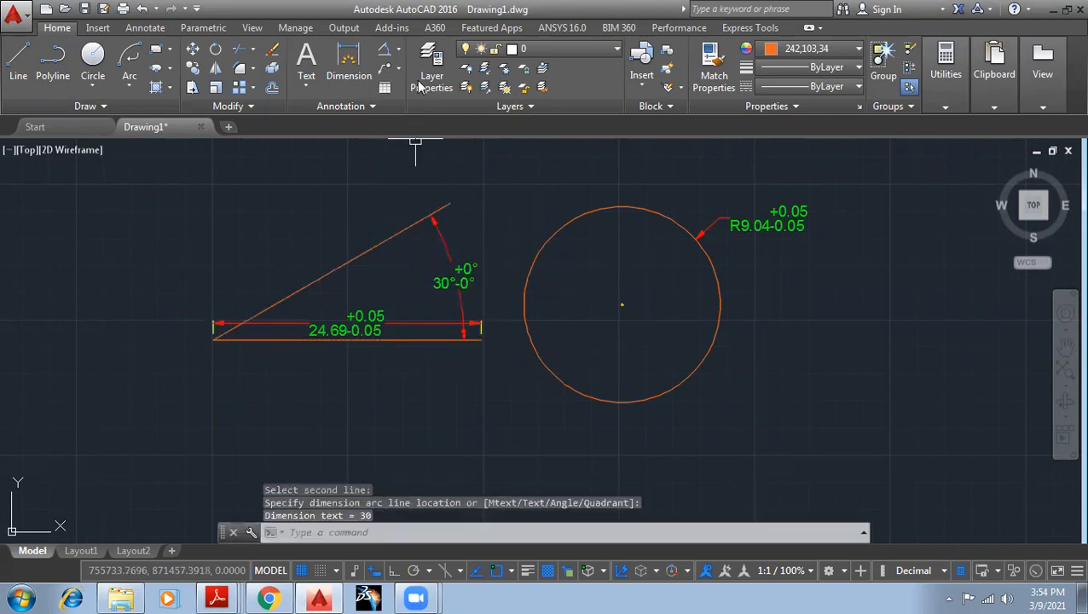
Step: Add ordinate dimensions at the circle's center, with the Y value outside its right side and the X value above its upper left
click(400, 53)
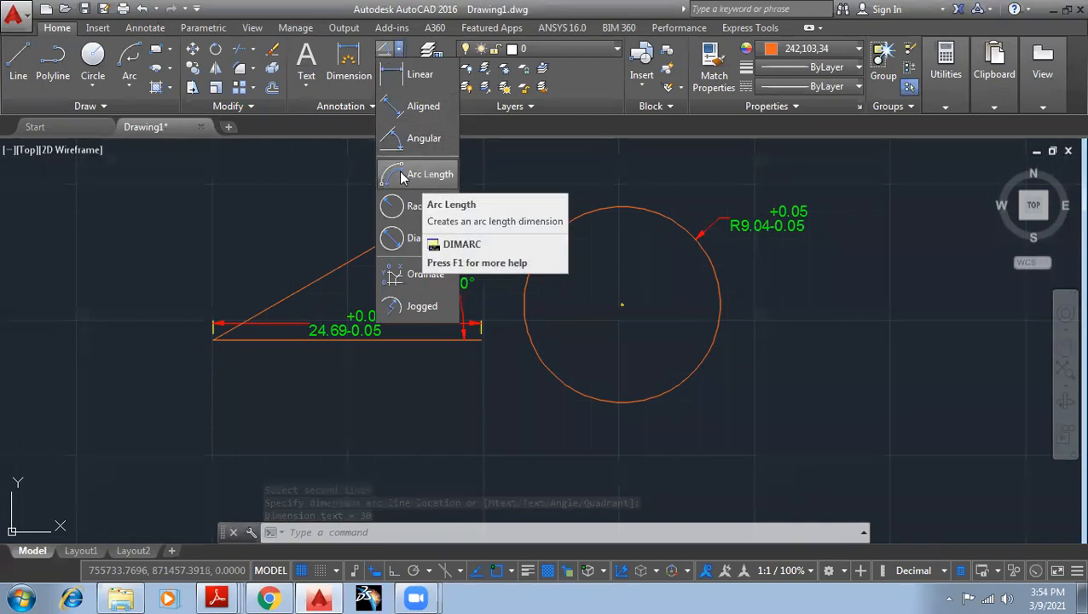
click(393, 276)
click(622, 304)
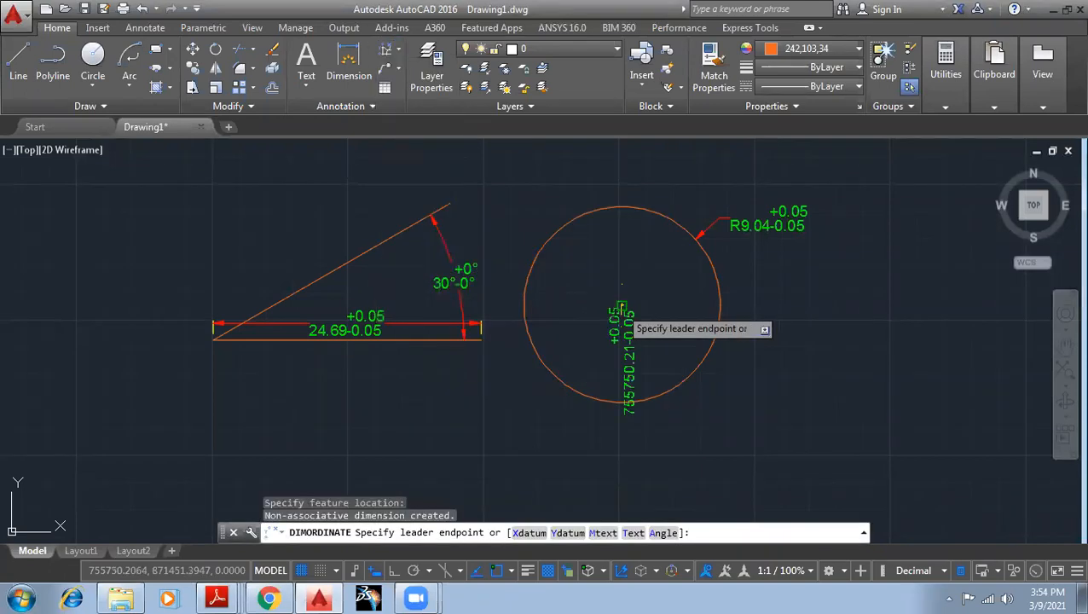
click(749, 318)
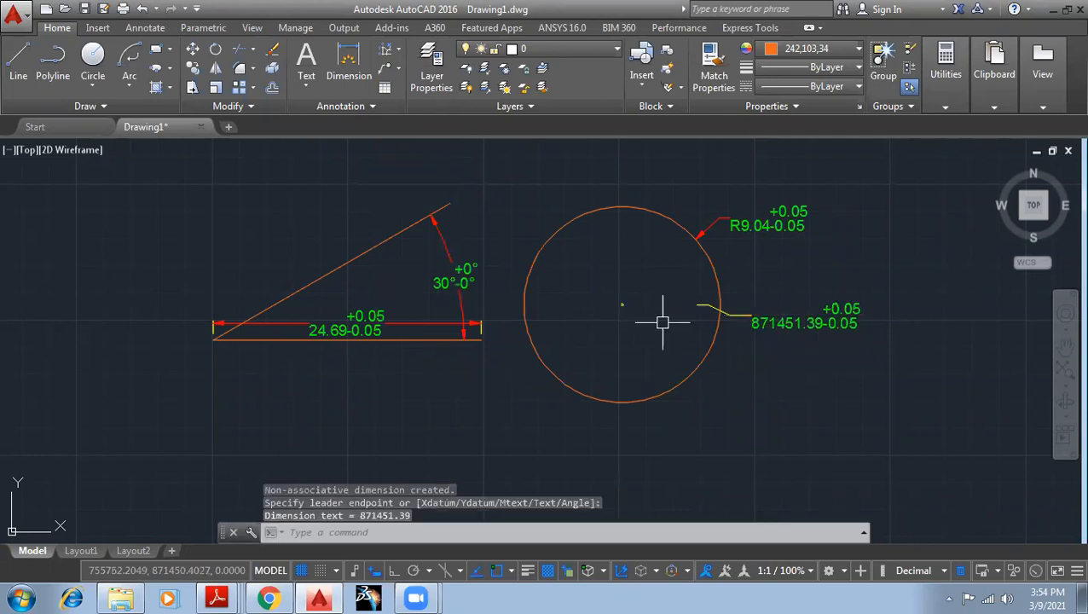
click(385, 49)
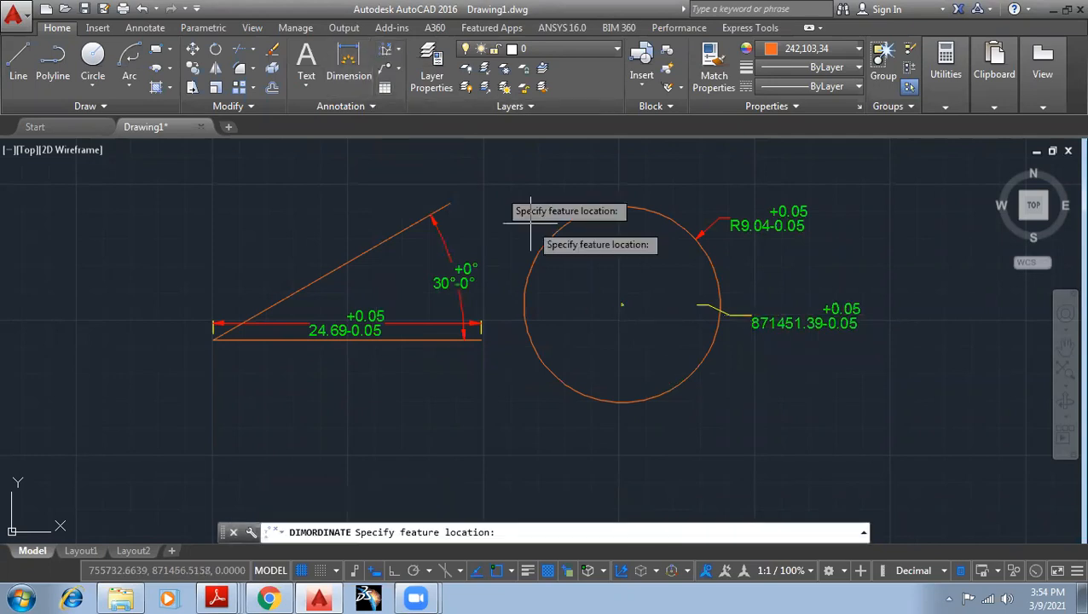
click(623, 304)
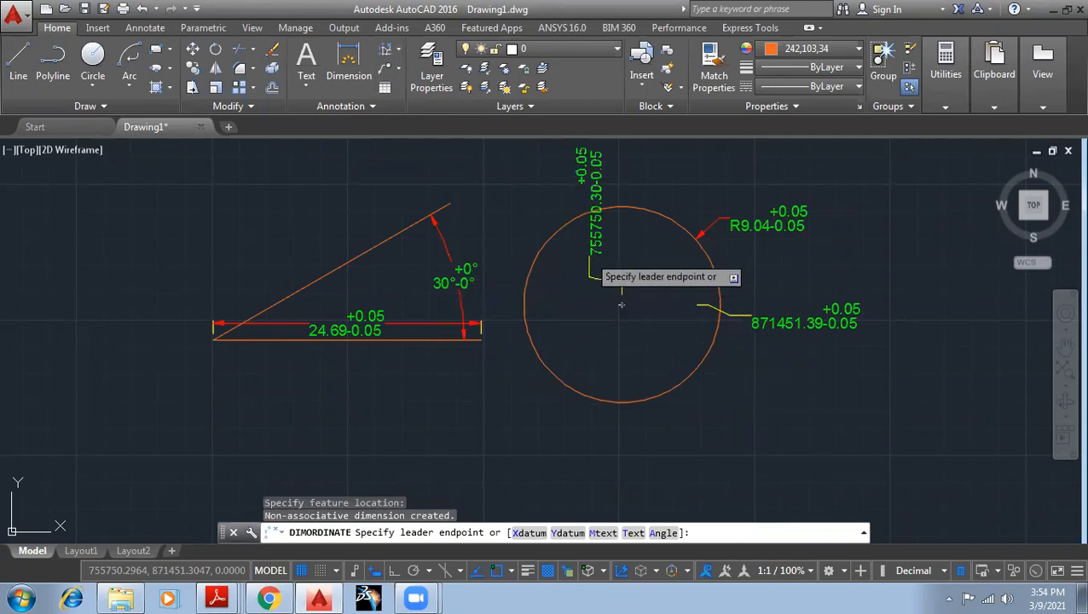
click(589, 257)
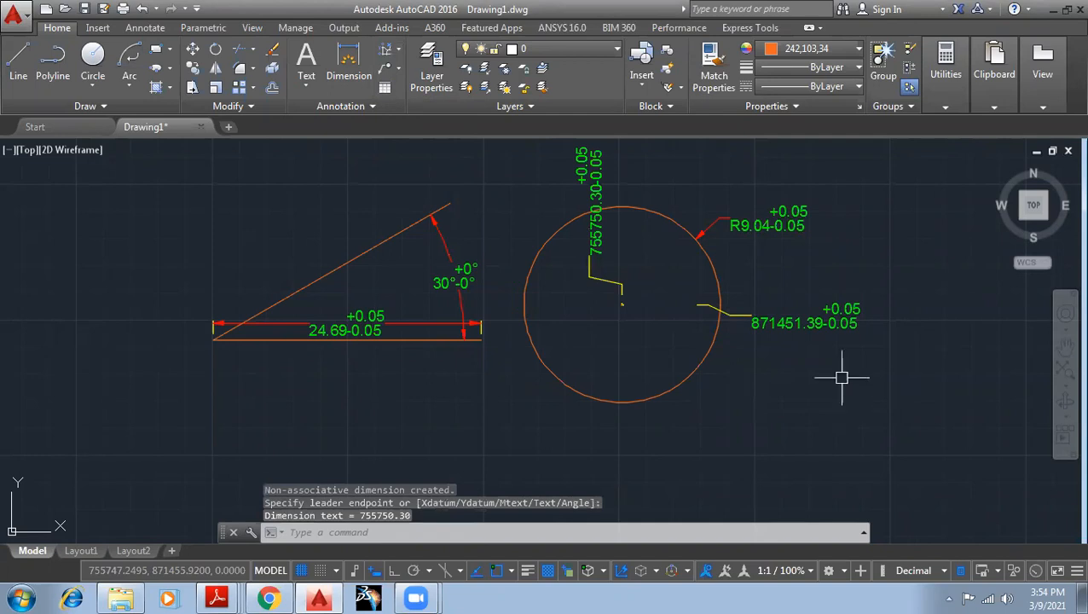
middle_drag(841, 377, 762, 365)
scroll(673, 318, down, 6)
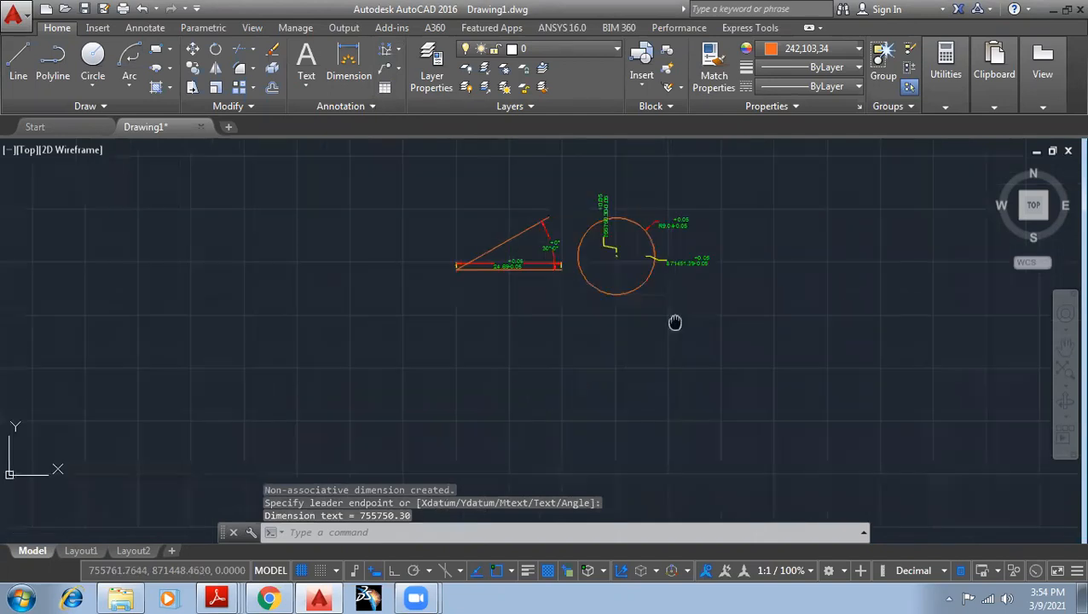
scroll(610, 313, up, 4)
scroll(626, 200, up, 2)
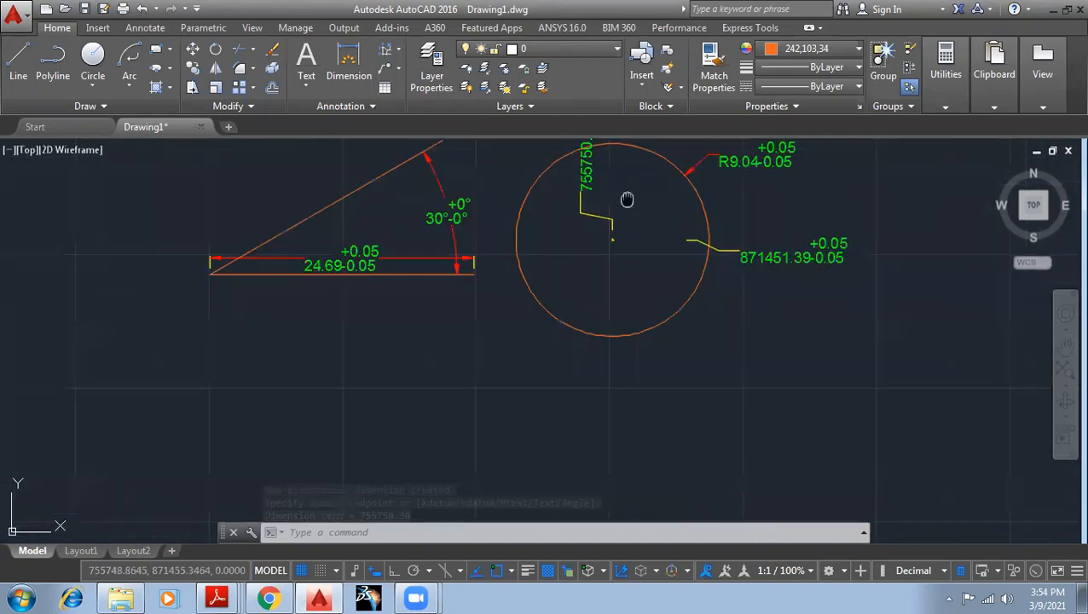
middle_drag(627, 199, 513, 298)
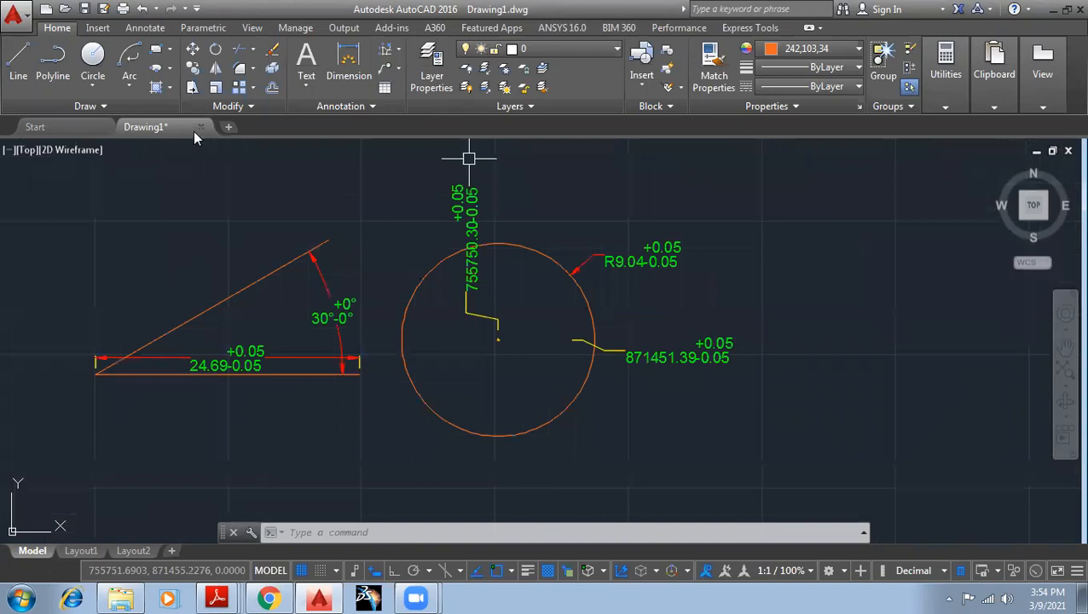
click(399, 50)
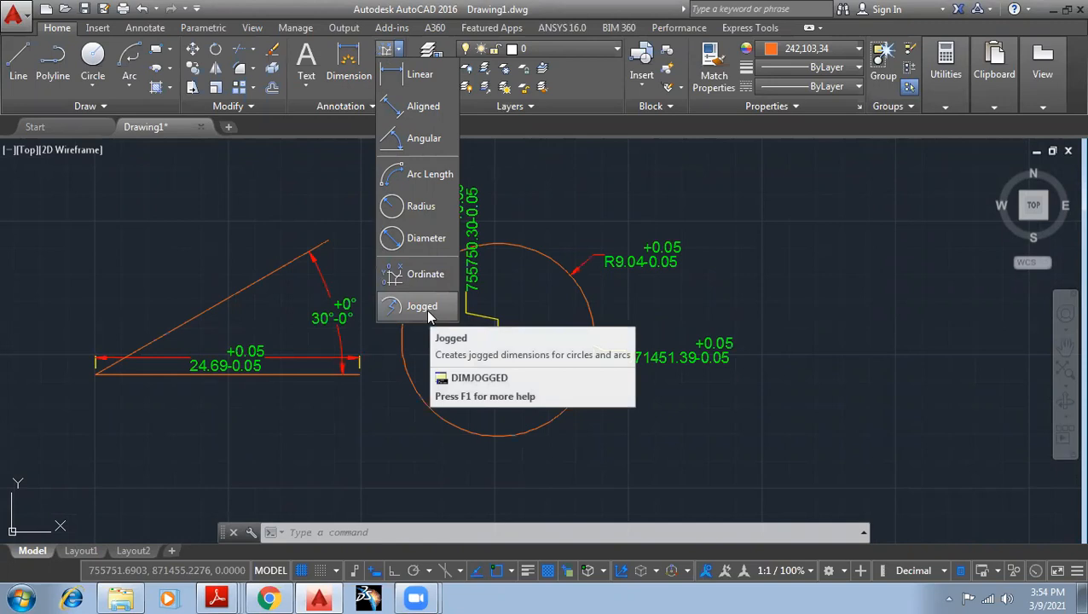
click(564, 216)
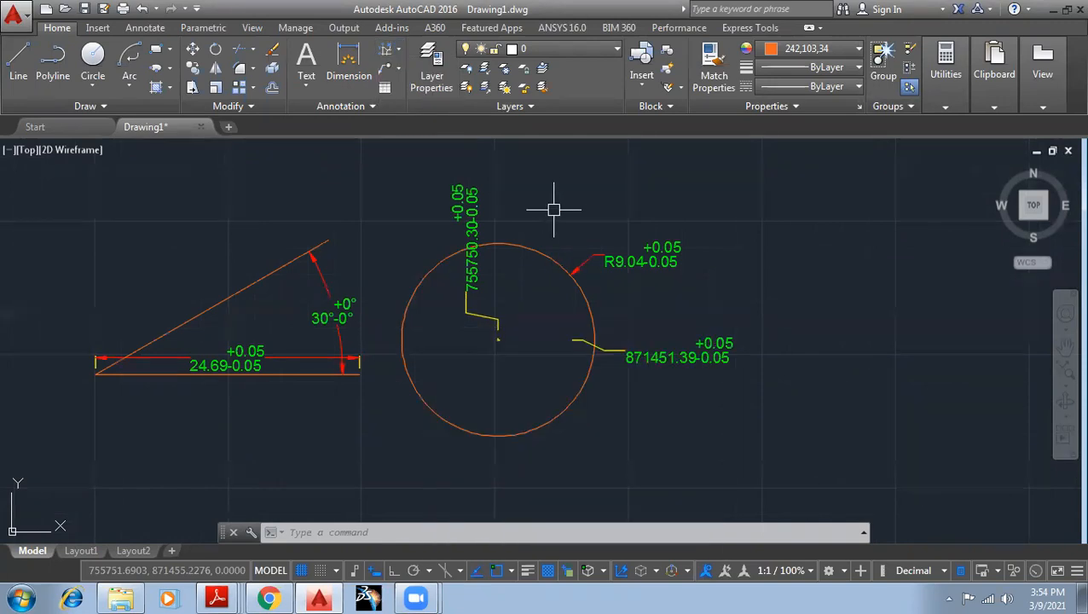
Step: Draw a three-point arc with a radius of about 26.02 units in the empty area above the circle
scroll(545, 212, down, 2)
middle_drag(421, 184, 425, 272)
middle_drag(369, 185, 294, 263)
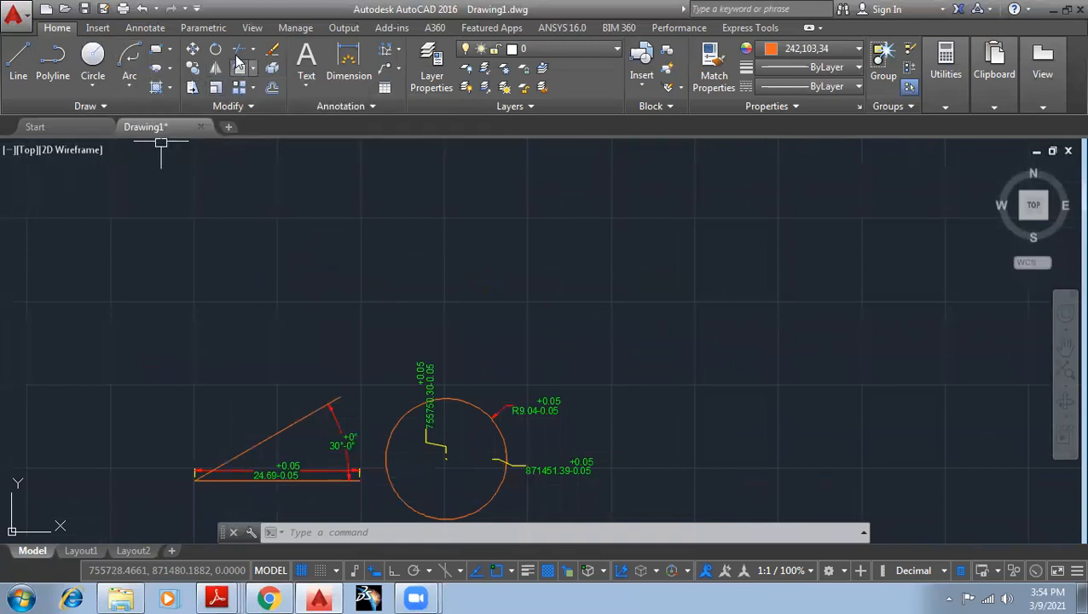
click(130, 84)
click(162, 123)
click(370, 237)
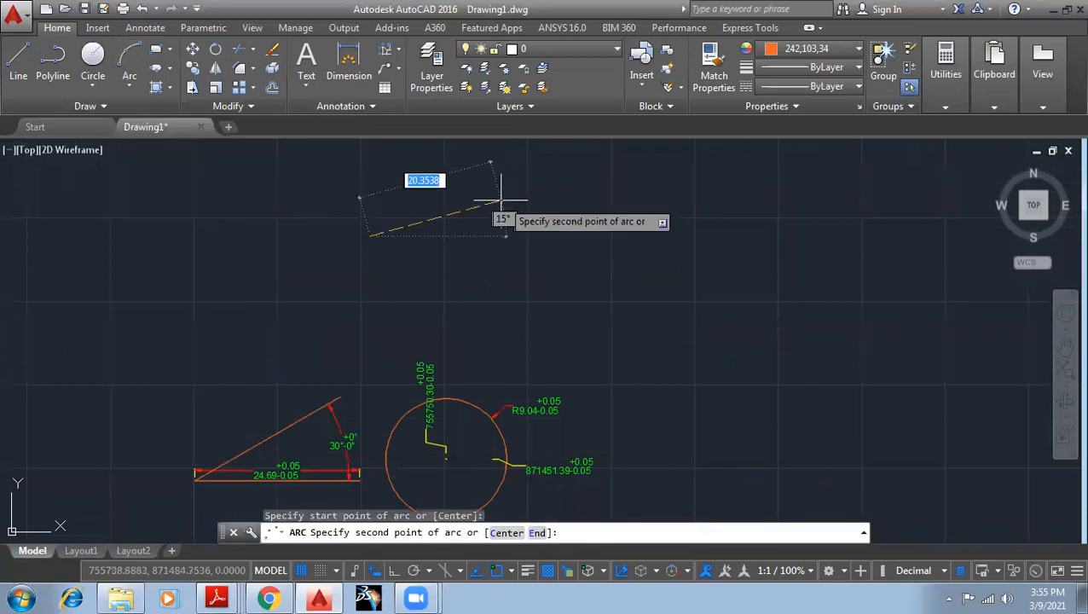
click(498, 199)
click(624, 273)
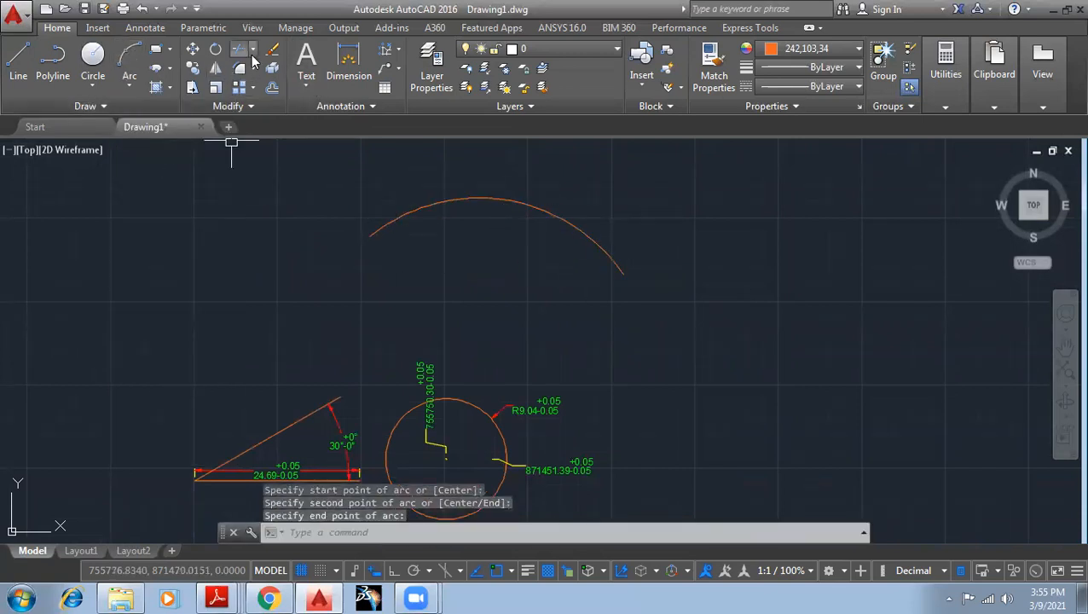
Step: Add a radius dimension to the arc, placing its text outside above the right half
click(397, 48)
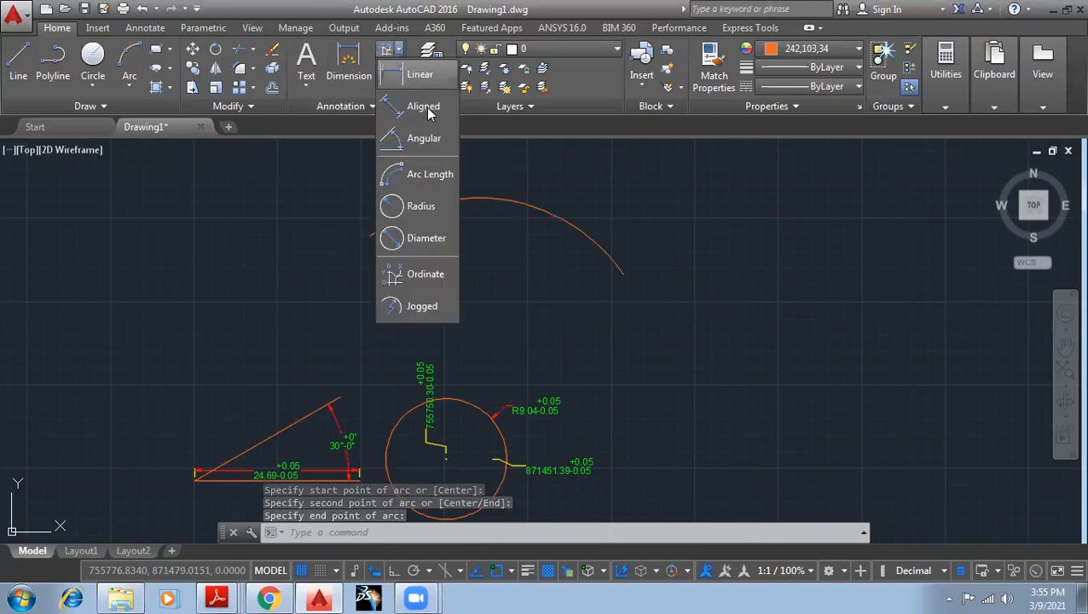
click(411, 206)
click(532, 204)
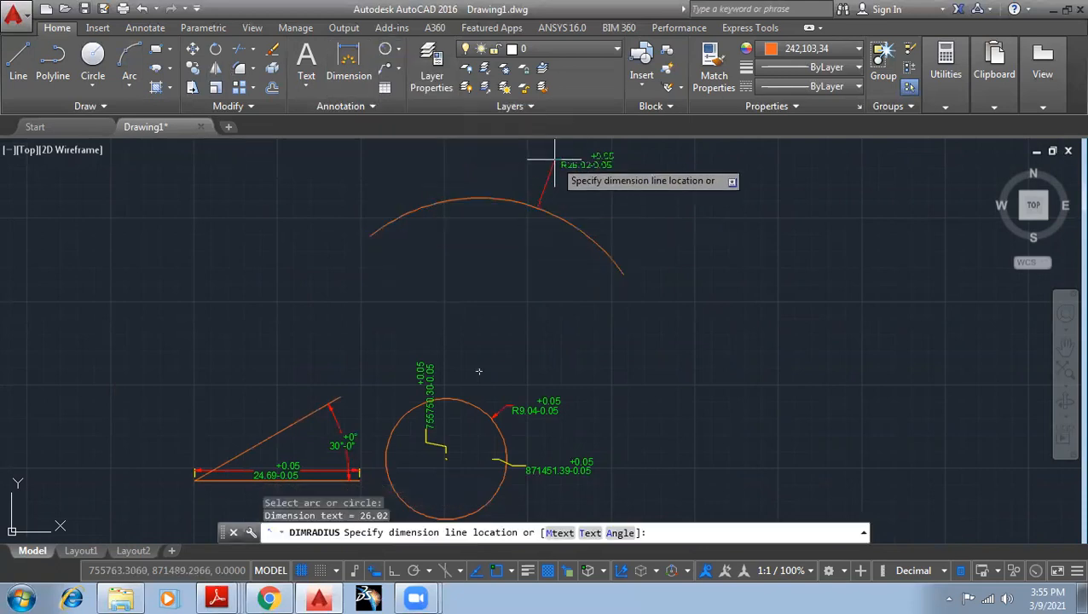
click(556, 162)
scroll(597, 214, down, 5)
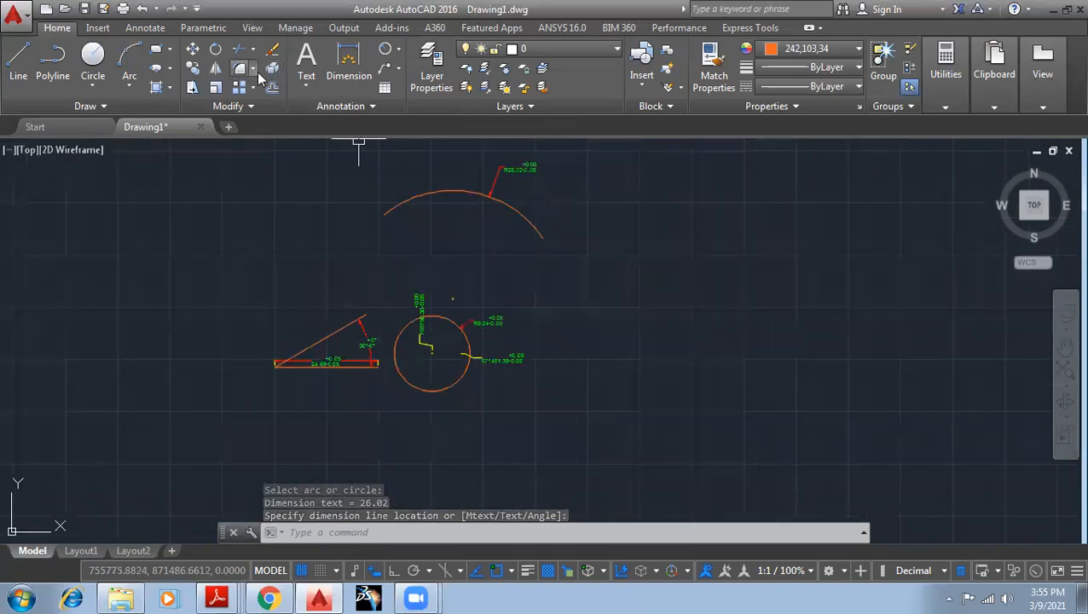
Step: Add a jogged radius dimension to the arc's left half, with the overridden center, jog and text inside the arc
click(394, 49)
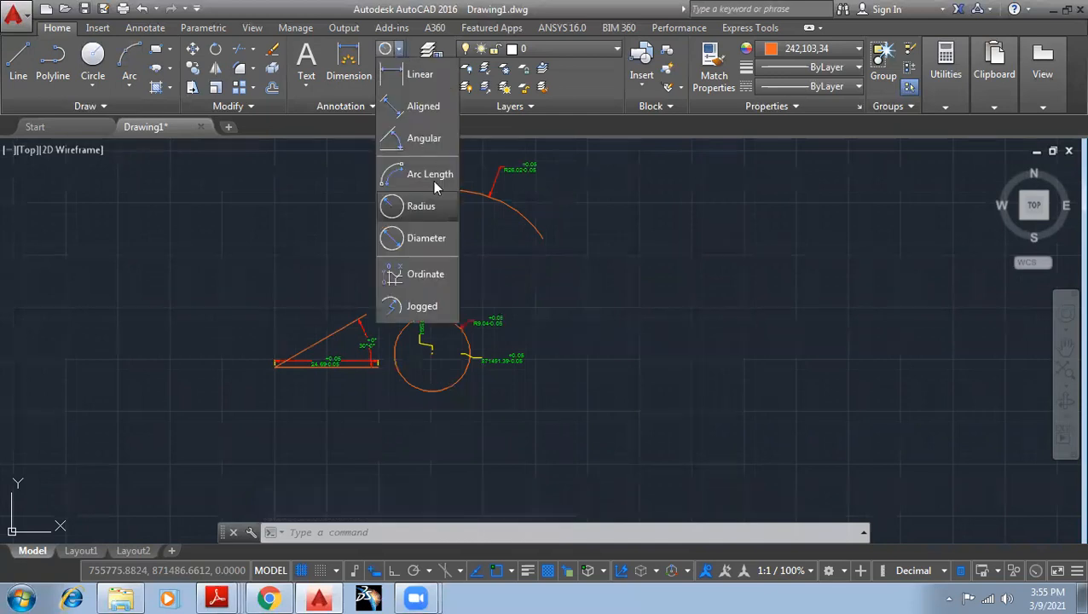
click(434, 306)
scroll(440, 184, up, 3)
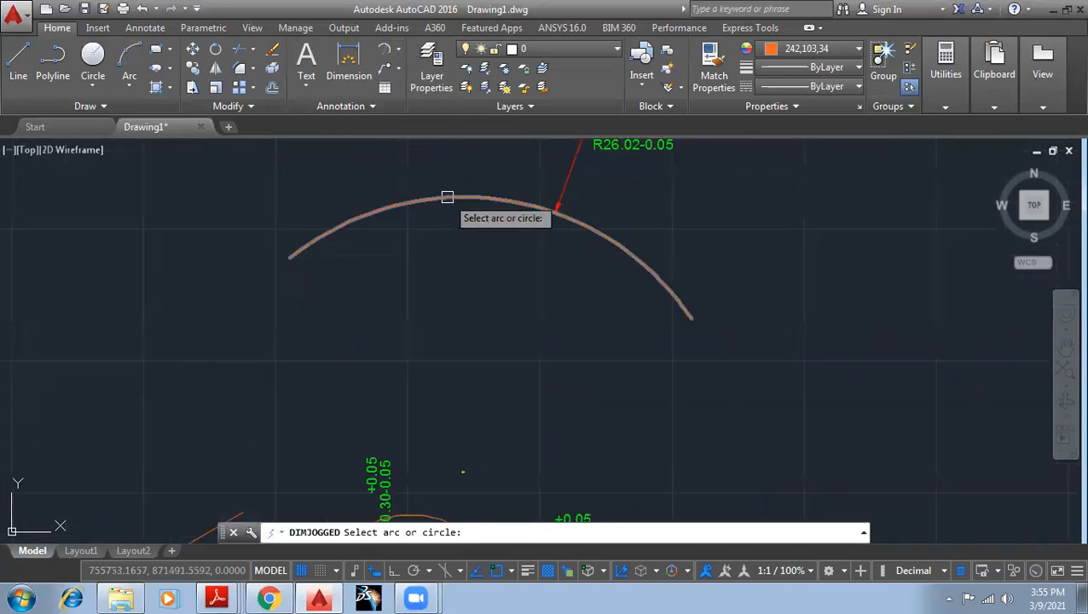
click(447, 197)
mouse_move(426, 248)
middle_down()
mouse_move(408, 241)
mouse_move(400, 190)
middle_up()
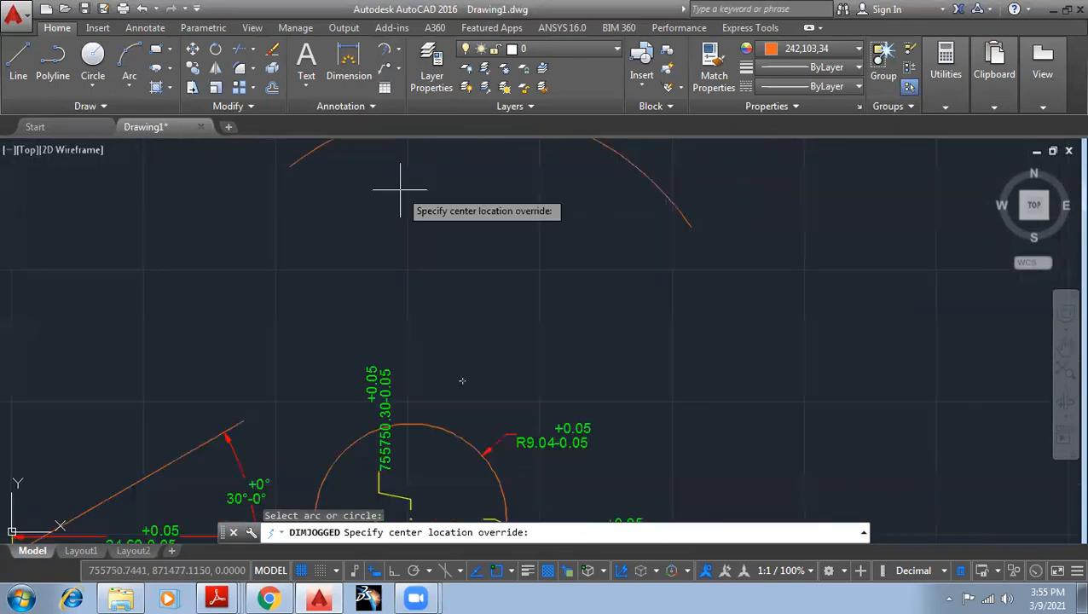
click(351, 267)
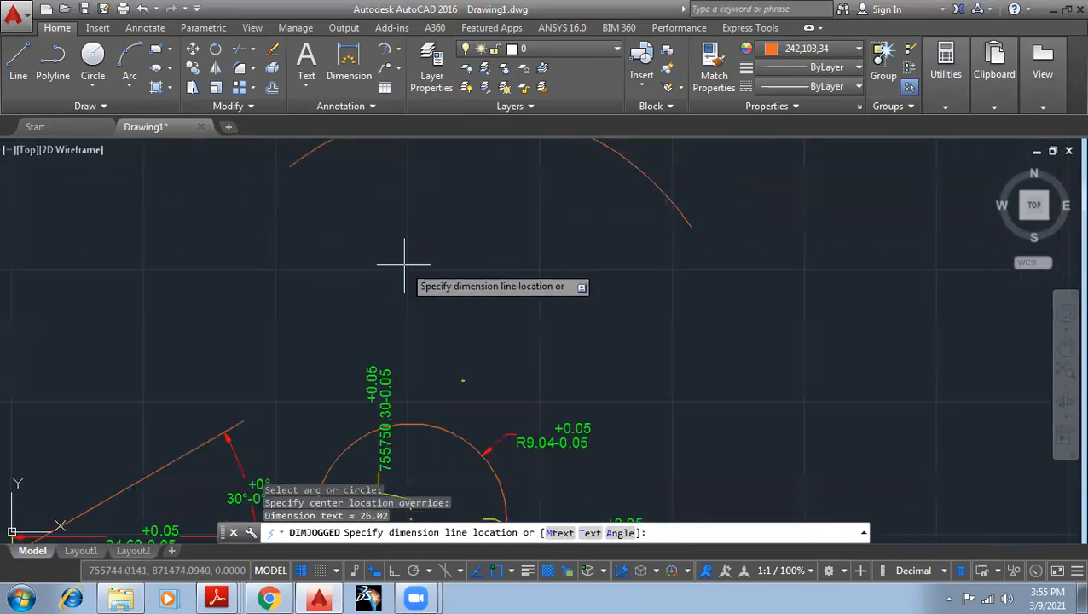
click(431, 244)
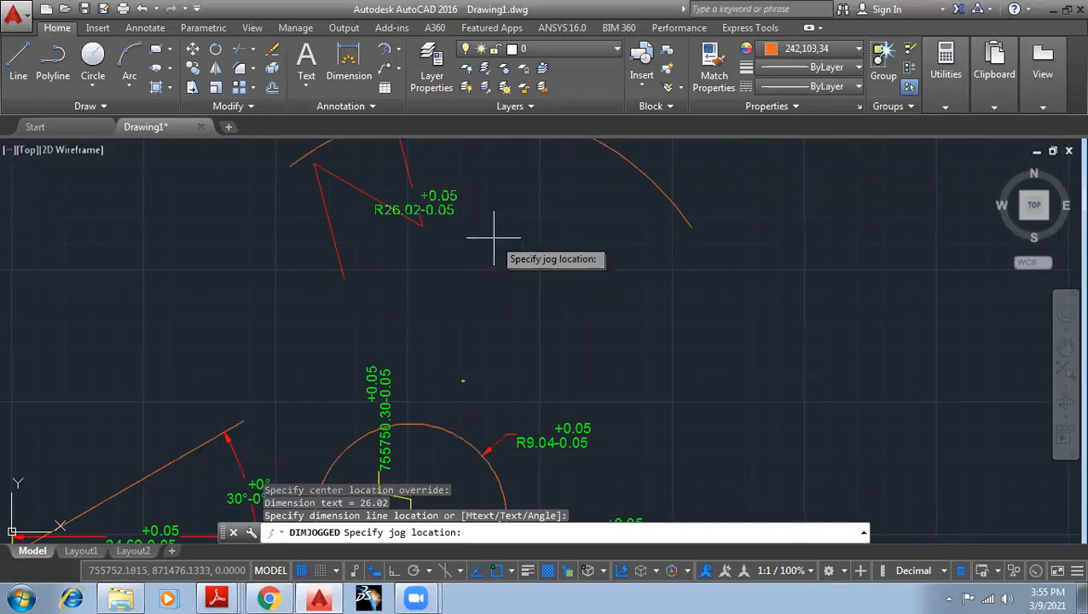
click(412, 214)
scroll(495, 224, down, 3)
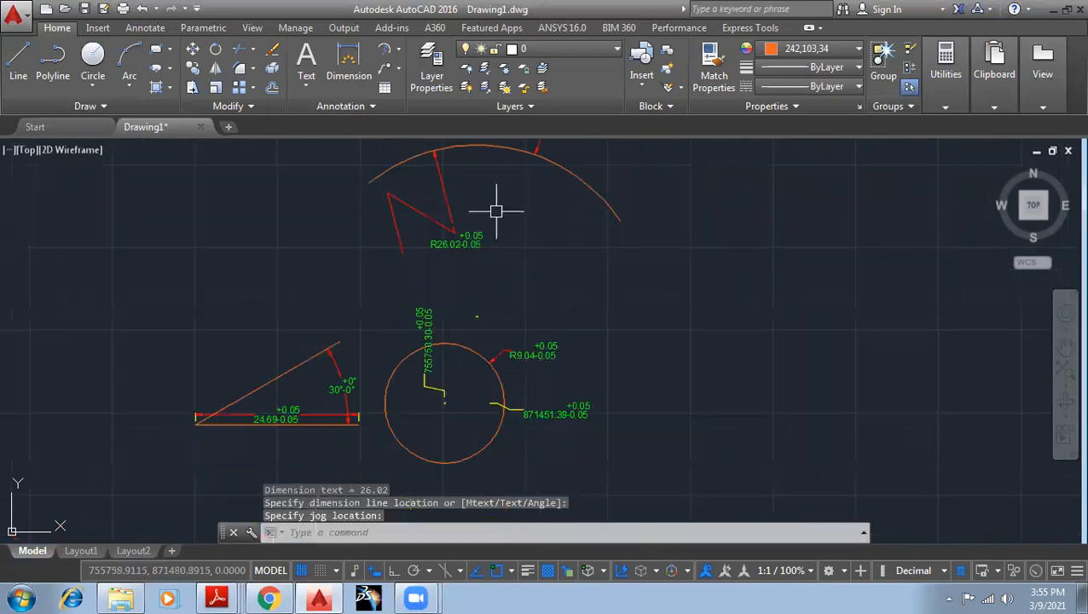
Step: Examine the arc's jogged dimension beside its regular radius dimension, comparing their values and tolerances
scroll(433, 211, down, 3)
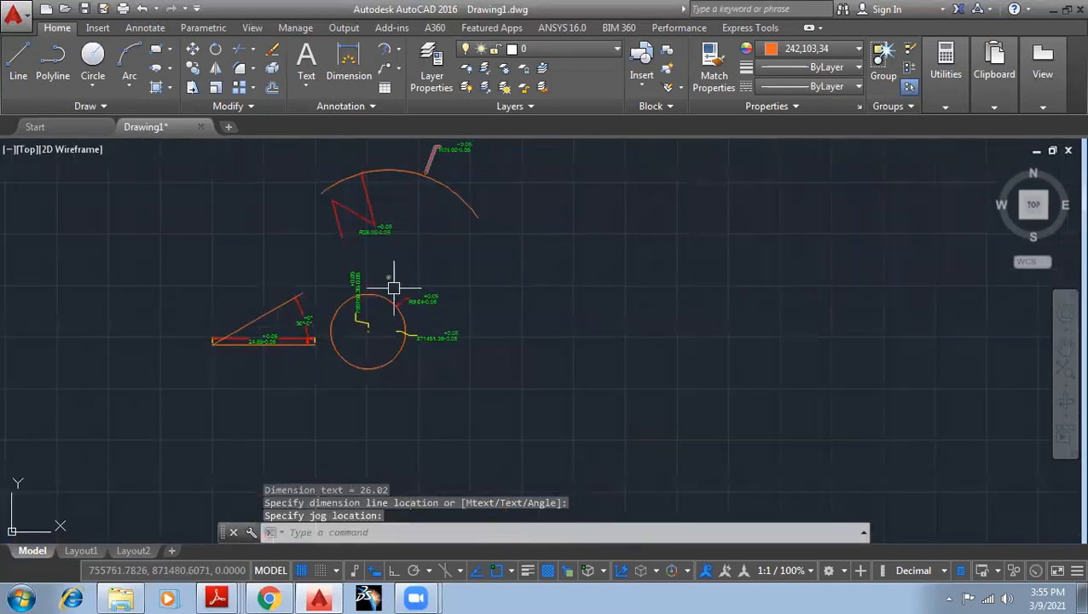
scroll(389, 273, up, 2)
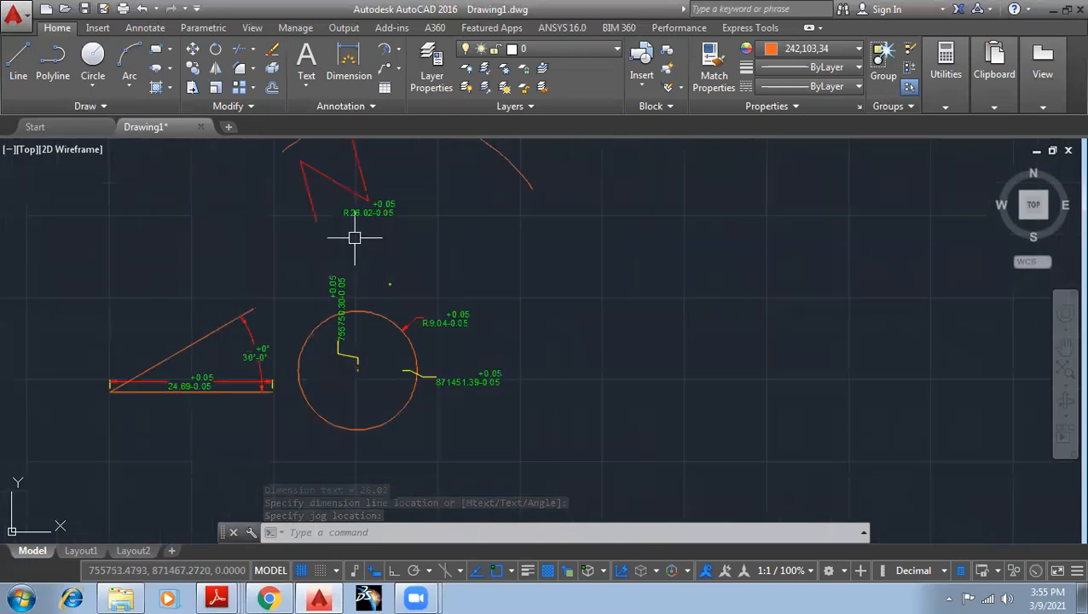
scroll(359, 191, down, 2)
middle_drag(369, 178, 396, 224)
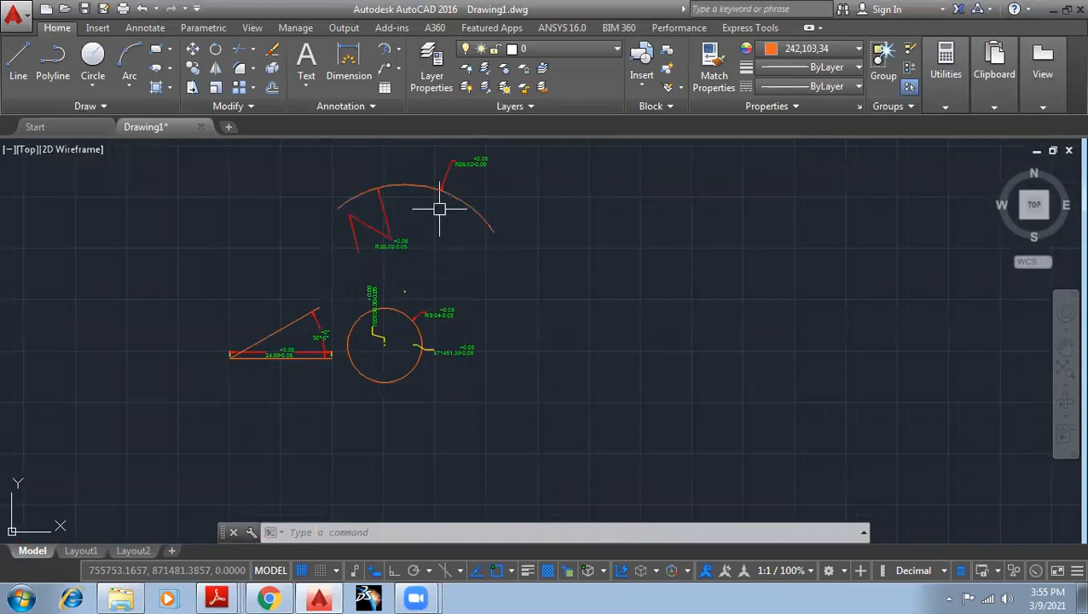
scroll(384, 235, up, 5)
scroll(467, 252, down, 3)
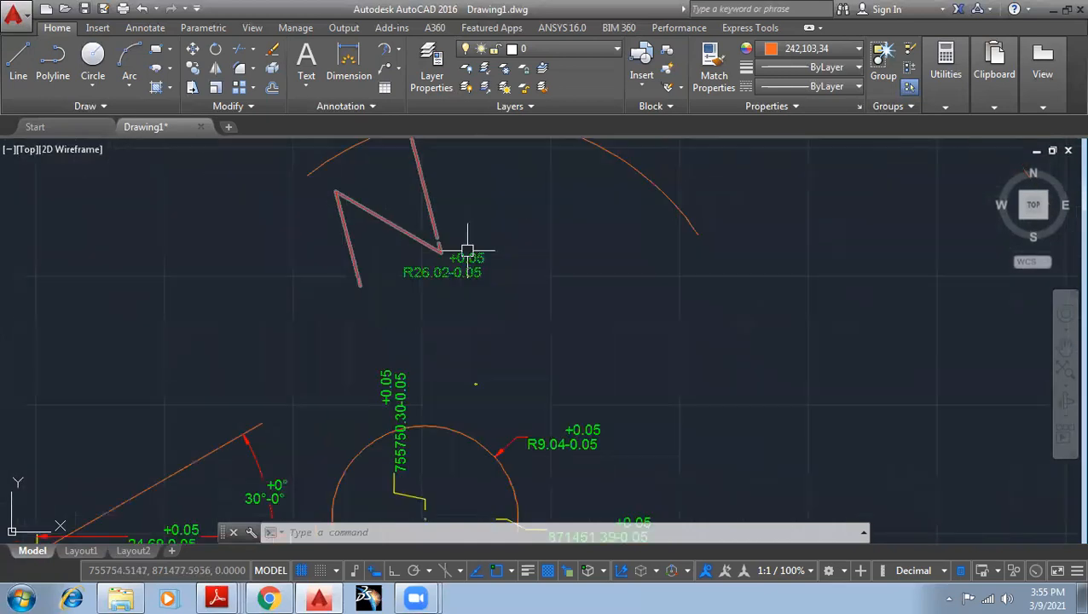
scroll(467, 251, down, 2)
middle_drag(559, 158, 375, 256)
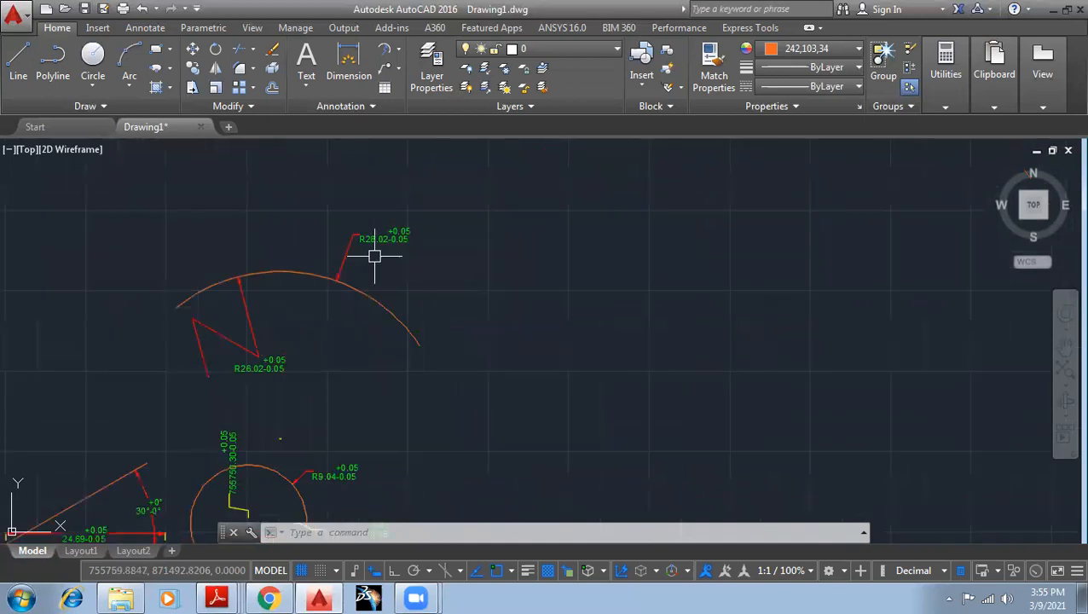
scroll(374, 256, up, 4)
scroll(333, 311, down, 4)
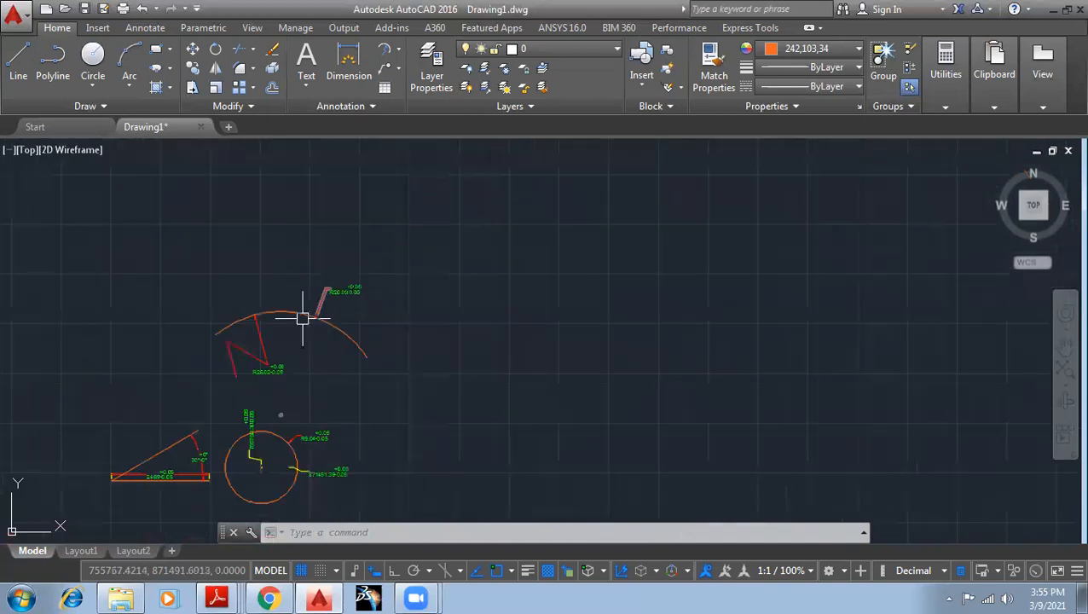
scroll(281, 376, up, 3)
scroll(232, 340, up, 2)
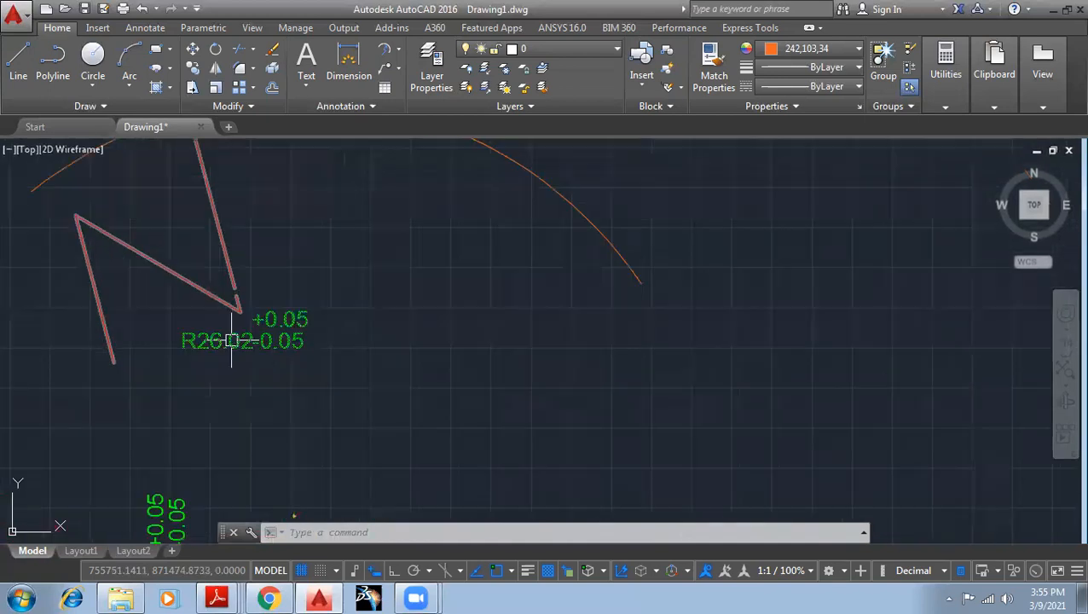
scroll(449, 272, down, 4)
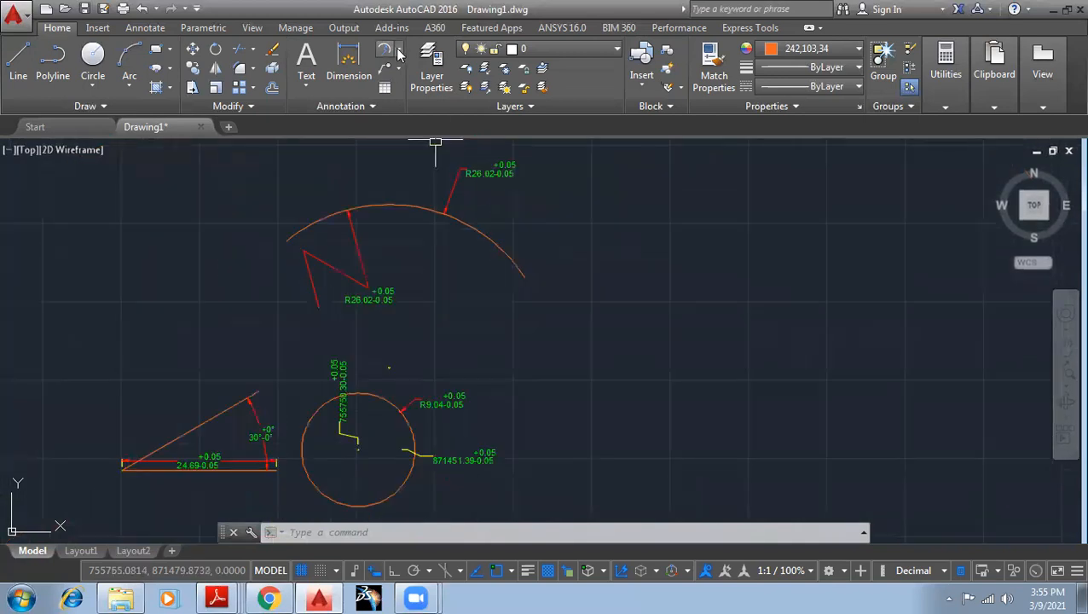
click(398, 53)
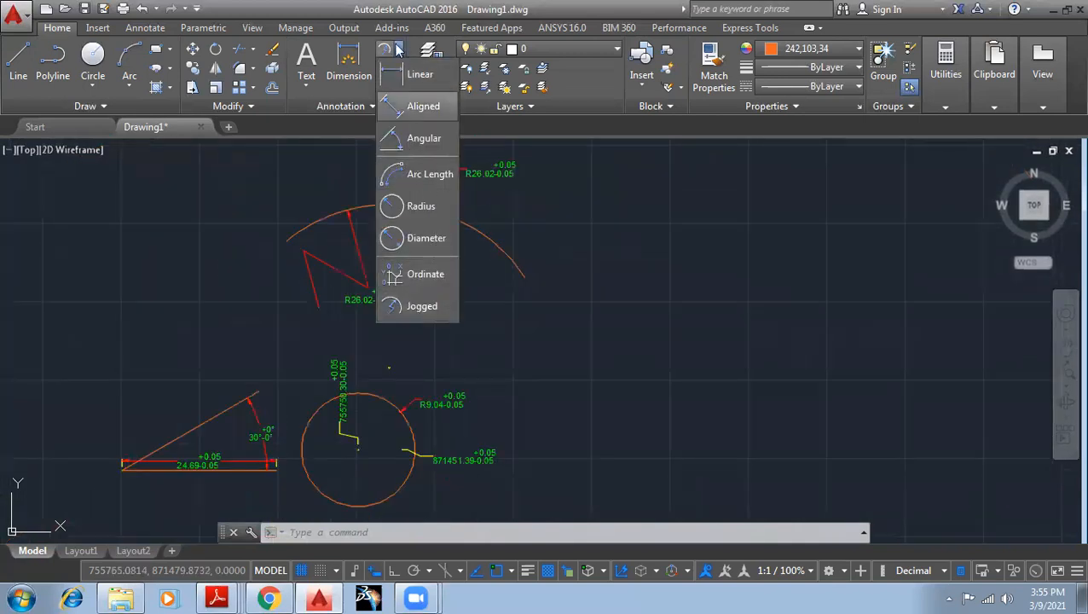
click(304, 177)
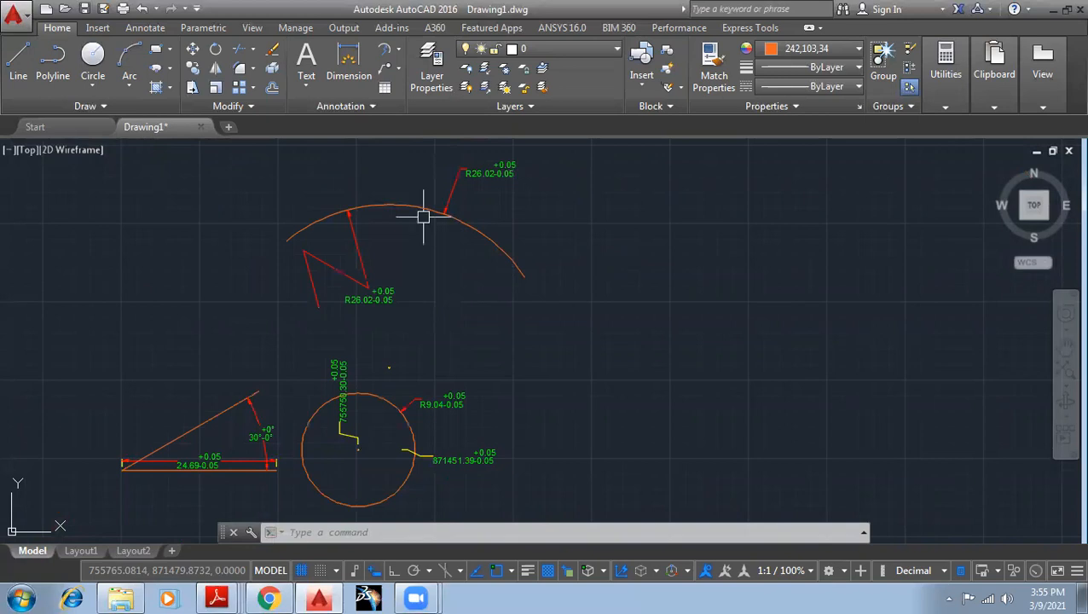
scroll(448, 250, down, 2)
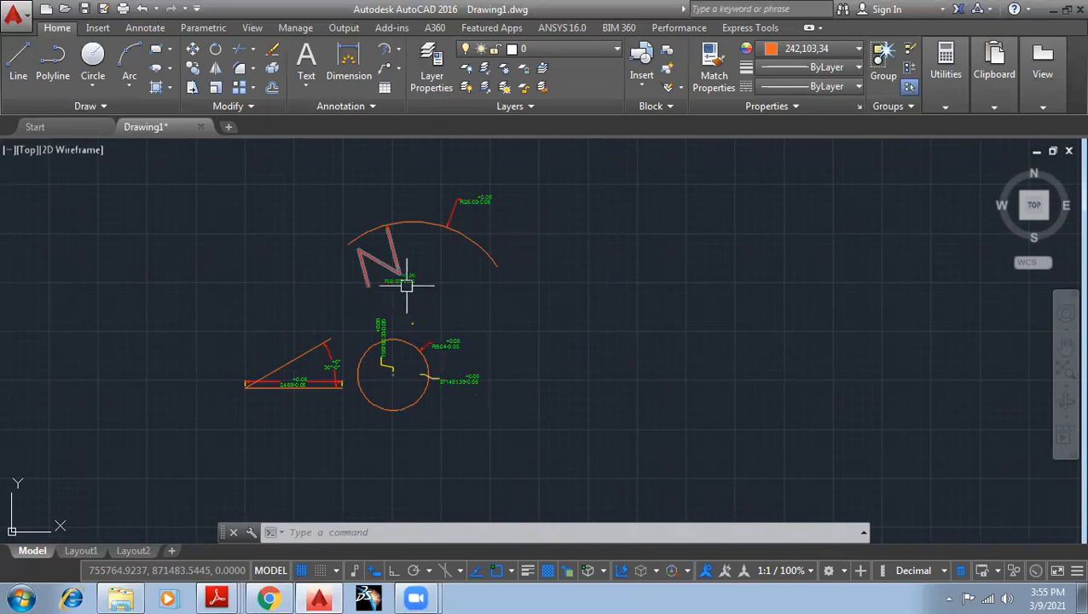
scroll(375, 292, up, 3)
scroll(339, 277, down, 3)
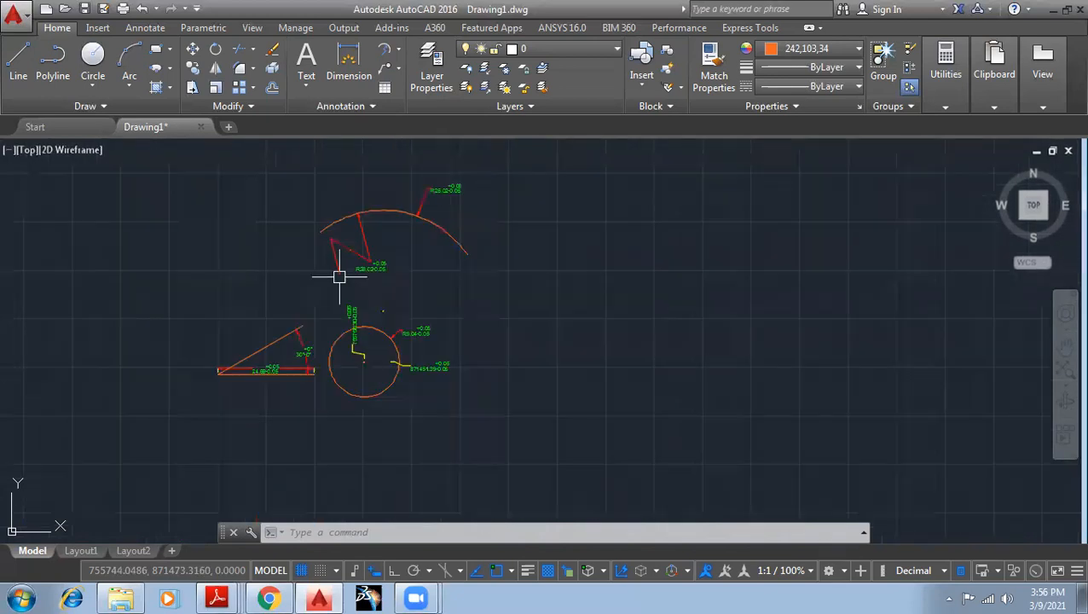
Step: Select all the drawn objects and their dimensions with a crossing window
click(559, 437)
click(547, 416)
click(678, 462)
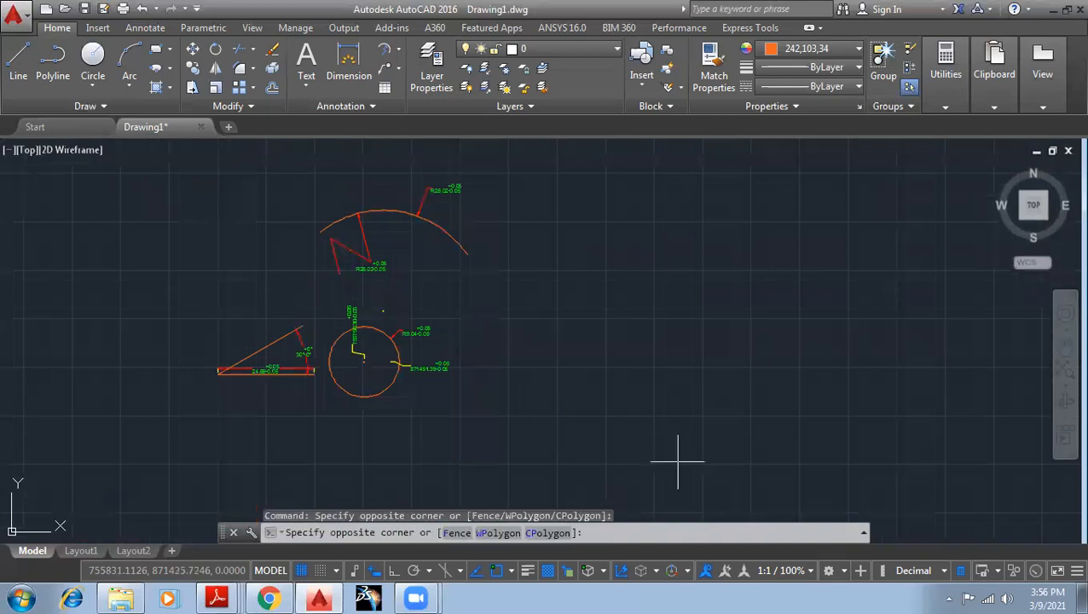
click(174, 162)
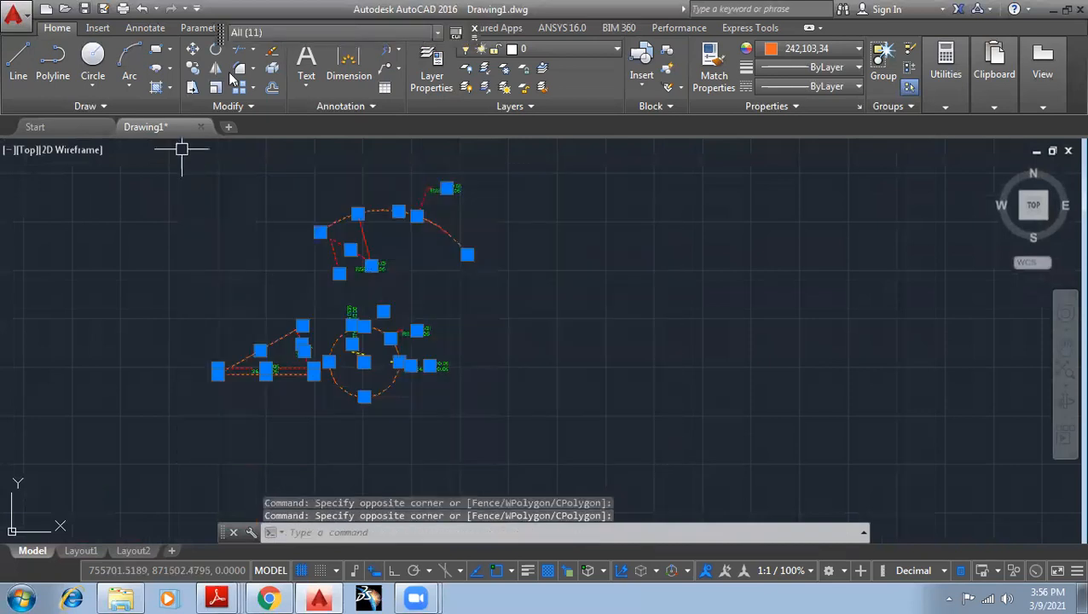